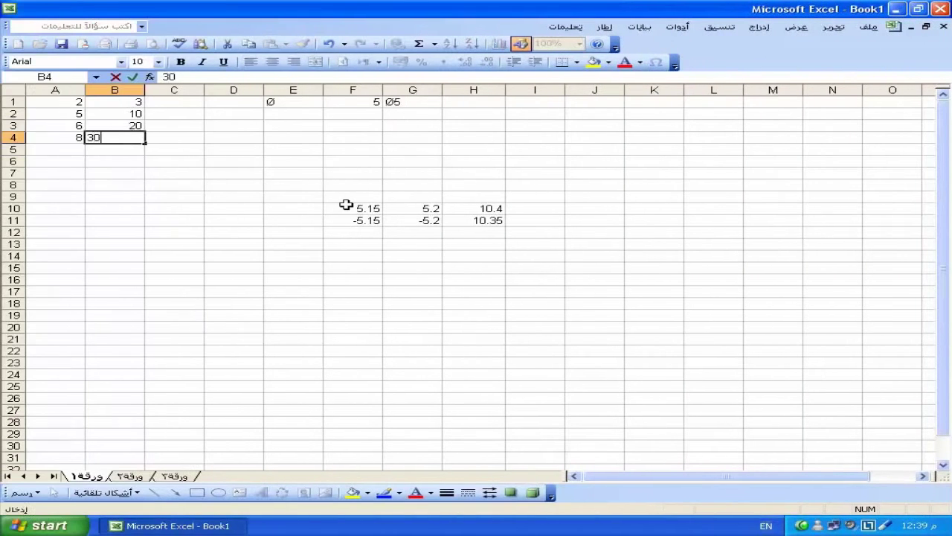
Commit 30 in B4 and abandon a formula started in C5.
{"action": "key", "text": "Return"}
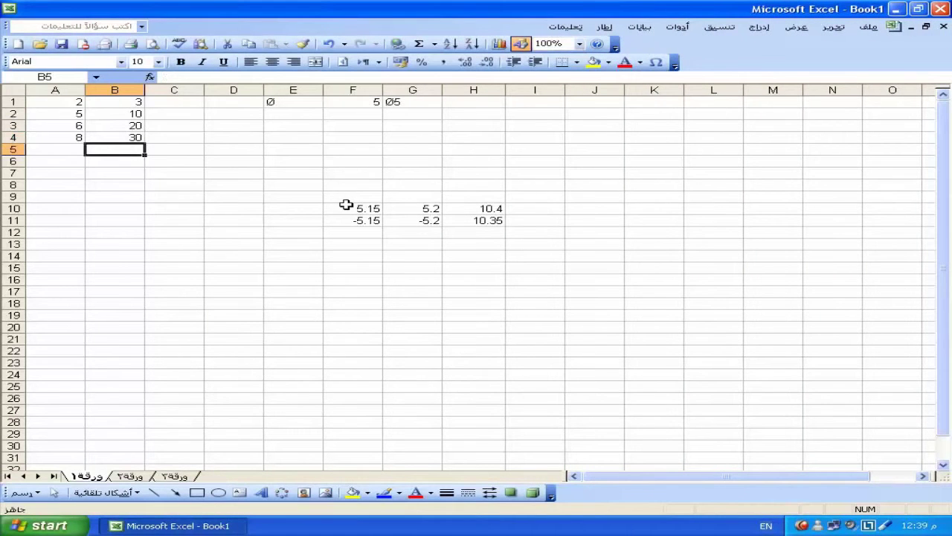
{"action": "left_click", "coordinate": [180, 148]}
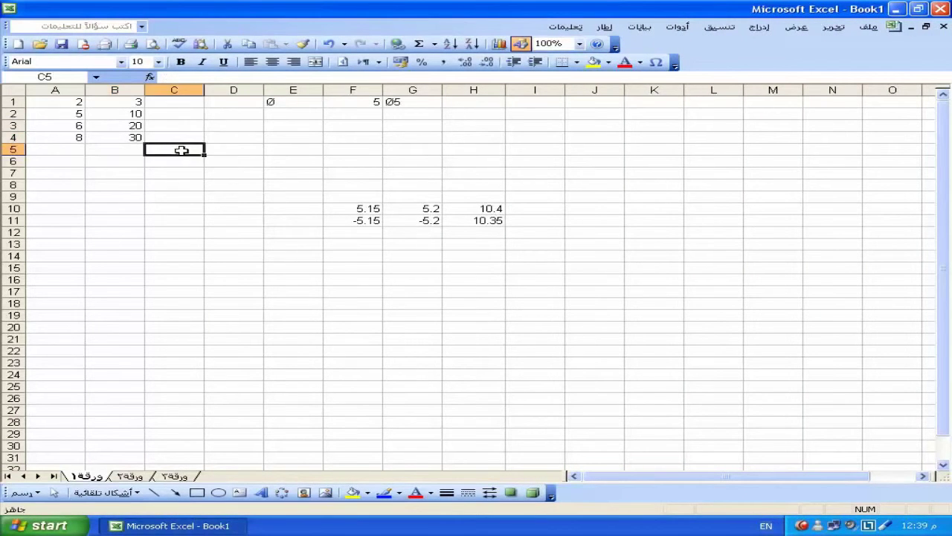
{"action": "type", "text": "="}
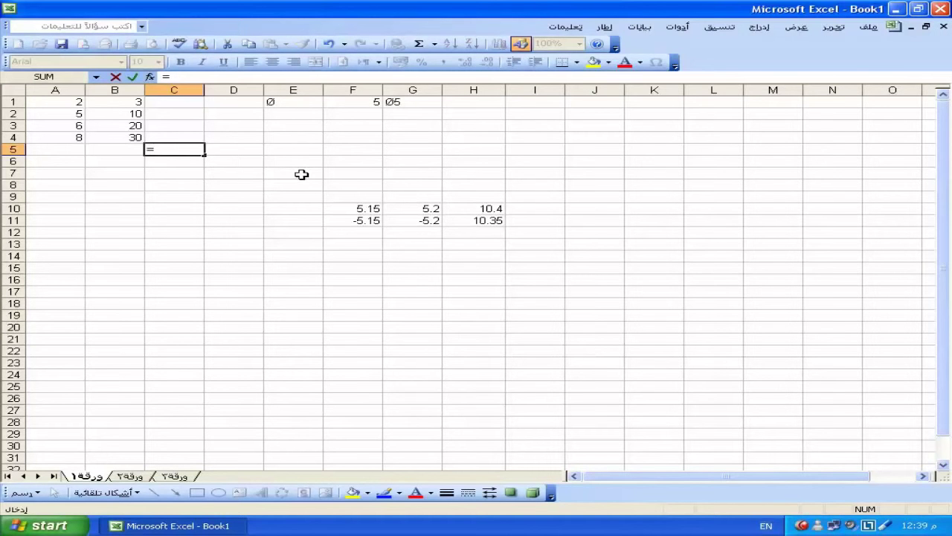
{"action": "key", "text": "Escape"}
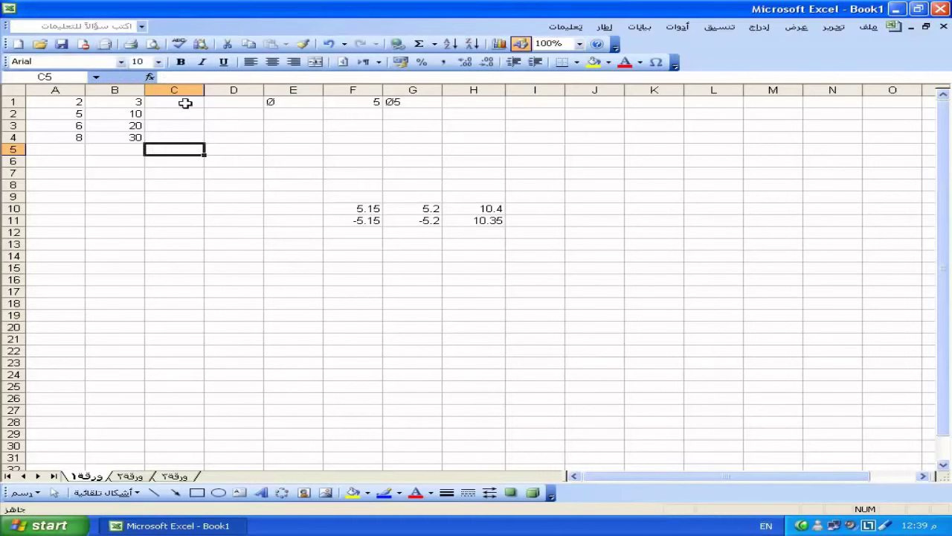
Enter =A1+B1 in C1, giving 5.
{"action": "left_click", "coordinate": [186, 103]}
{"action": "type", "text": "="}
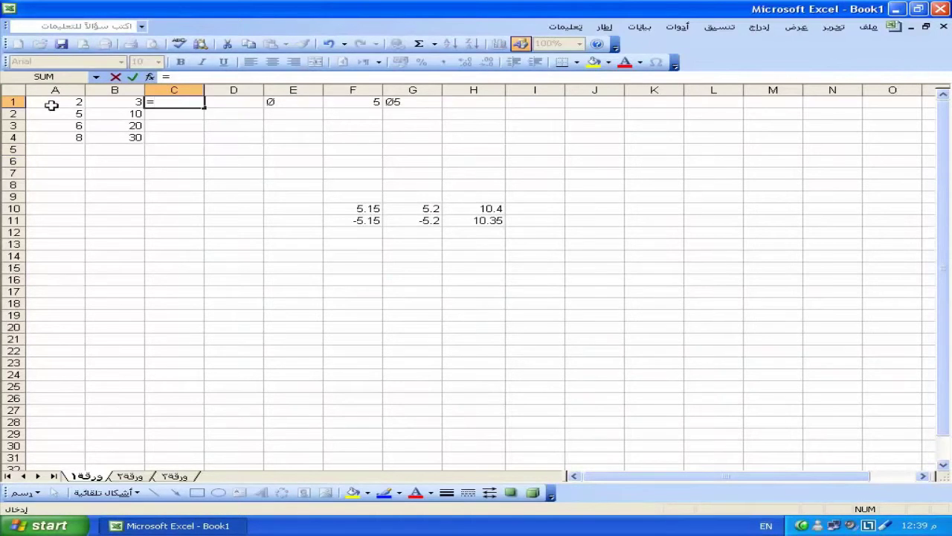
{"action": "left_click", "coordinate": [72, 102]}
{"action": "type", "text": "+"}
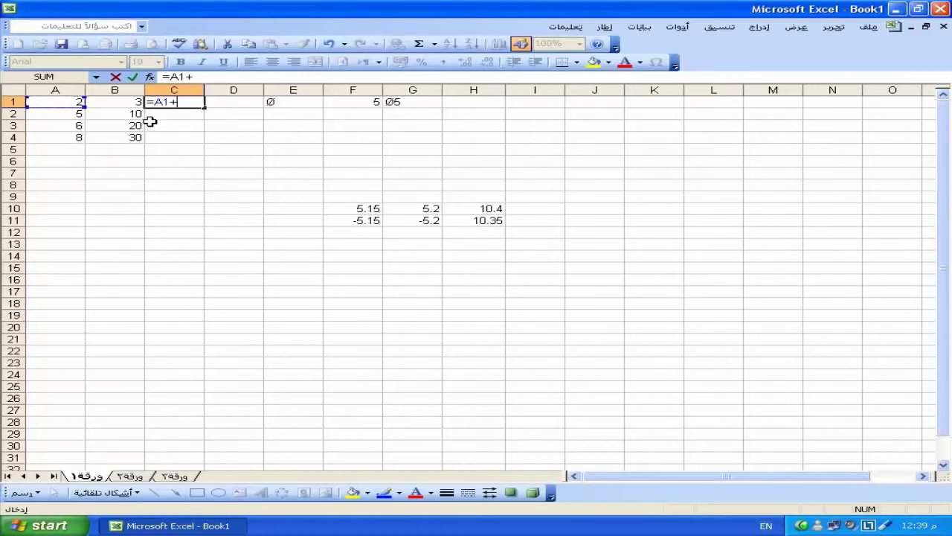
{"action": "left_click", "coordinate": [119, 101]}
{"action": "key", "text": "Return"}
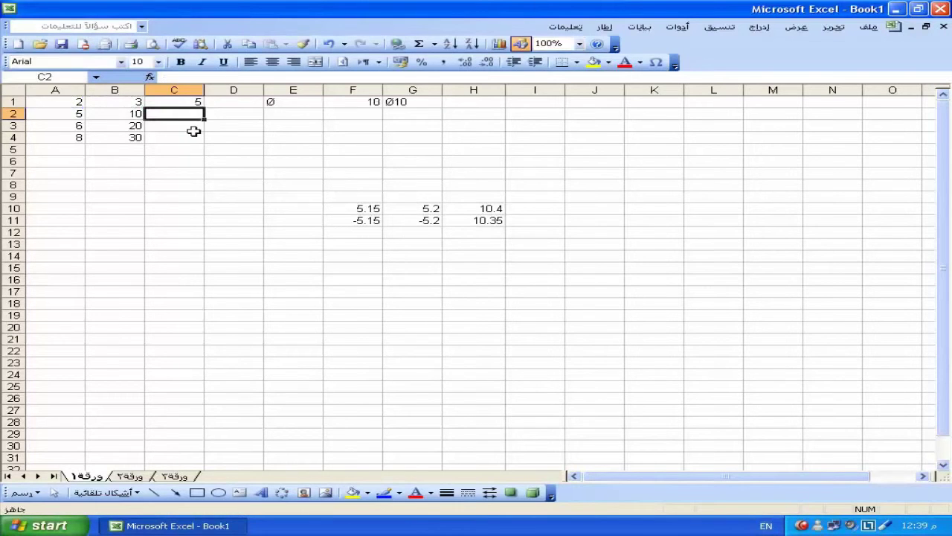
Fill the C1 formula down column C, check the copies, then undo the fill.
{"action": "left_click", "coordinate": [186, 102]}
{"action": "left_click_drag", "start_coordinate": [204, 107], "coordinate": [200, 128]}
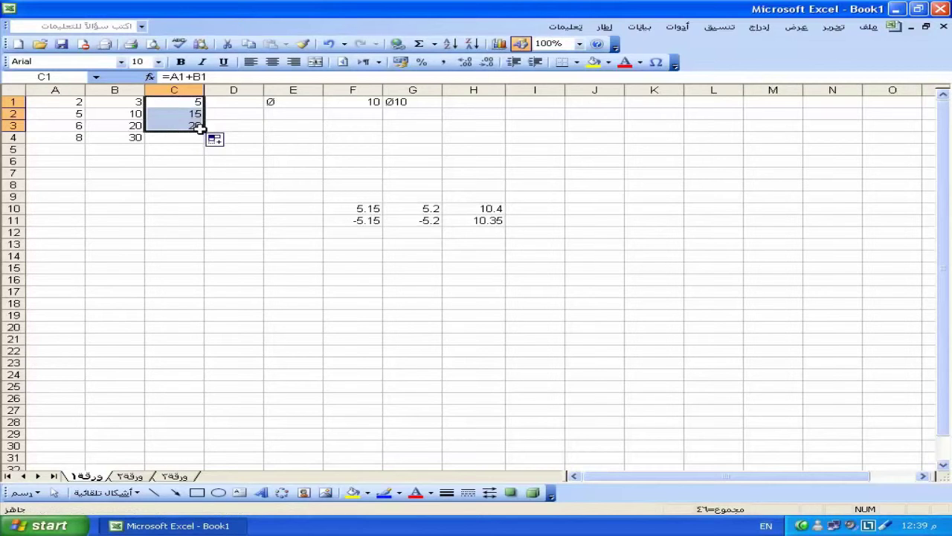
{"action": "left_click", "coordinate": [192, 105]}
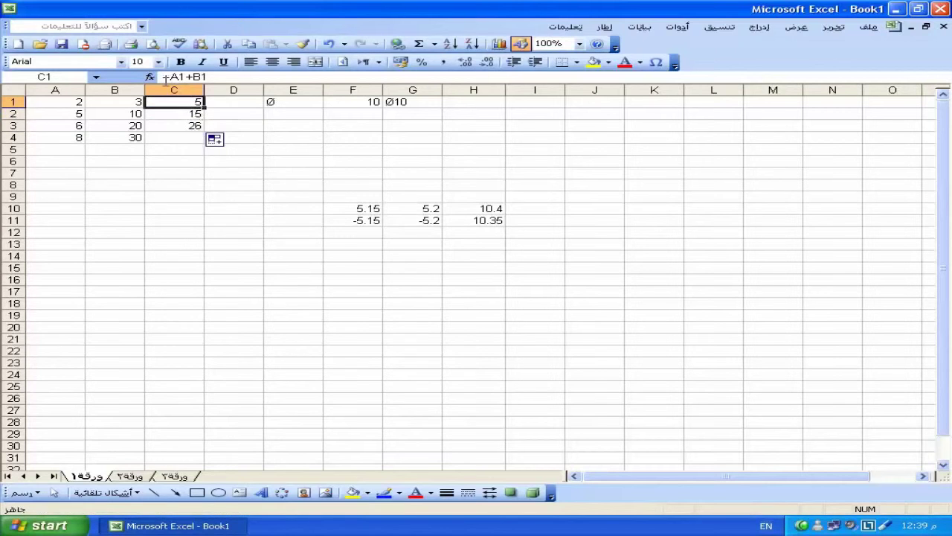
{"action": "left_click", "coordinate": [192, 113]}
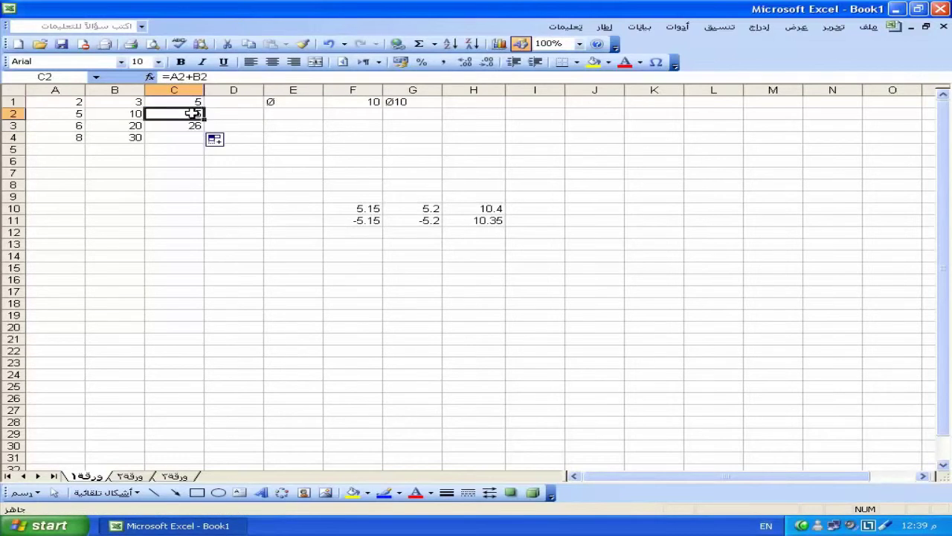
{"action": "left_click", "coordinate": [186, 125]}
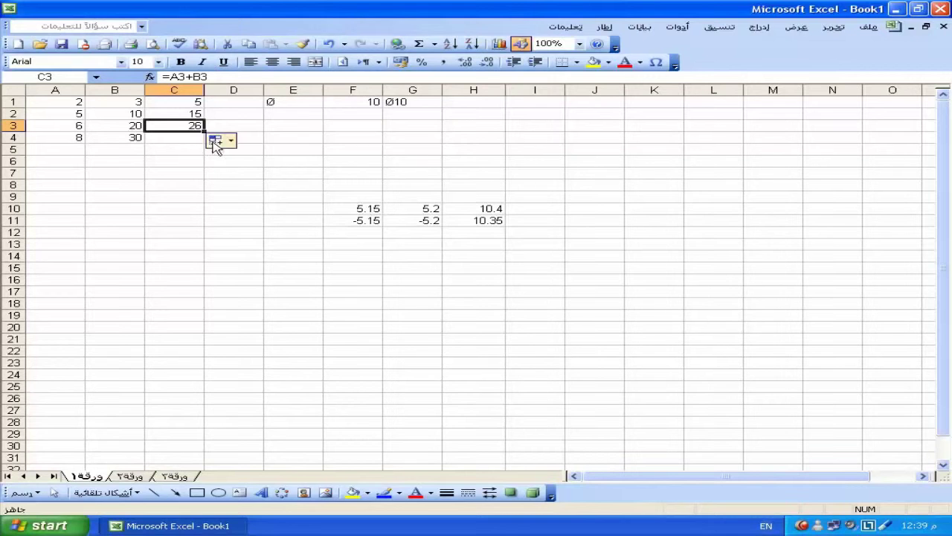
{"action": "left_click_drag", "start_coordinate": [204, 132], "coordinate": [214, 148]}
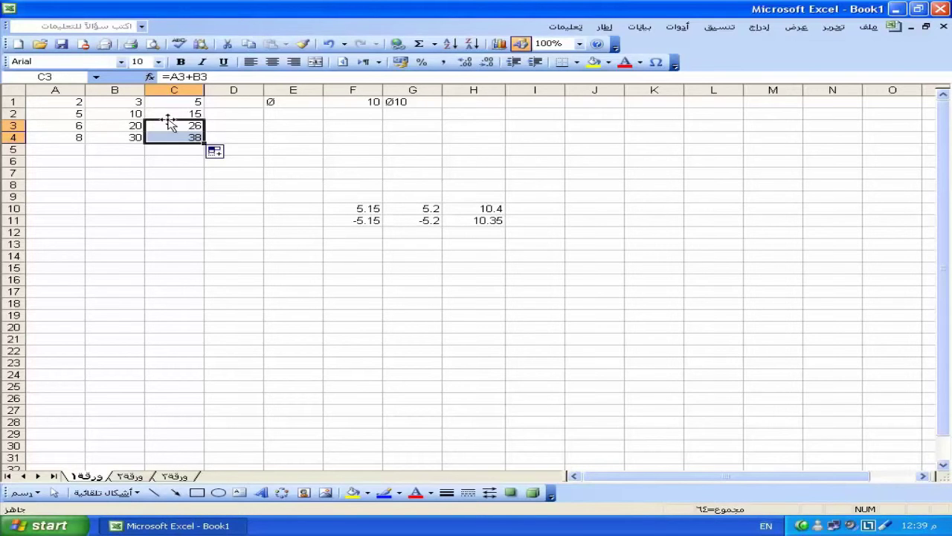
{"action": "key", "text": "ctrl+z"}
Undo the remaining copies and change C1's formula to =A1+$B$1.
{"action": "key", "text": "ctrl+z"}
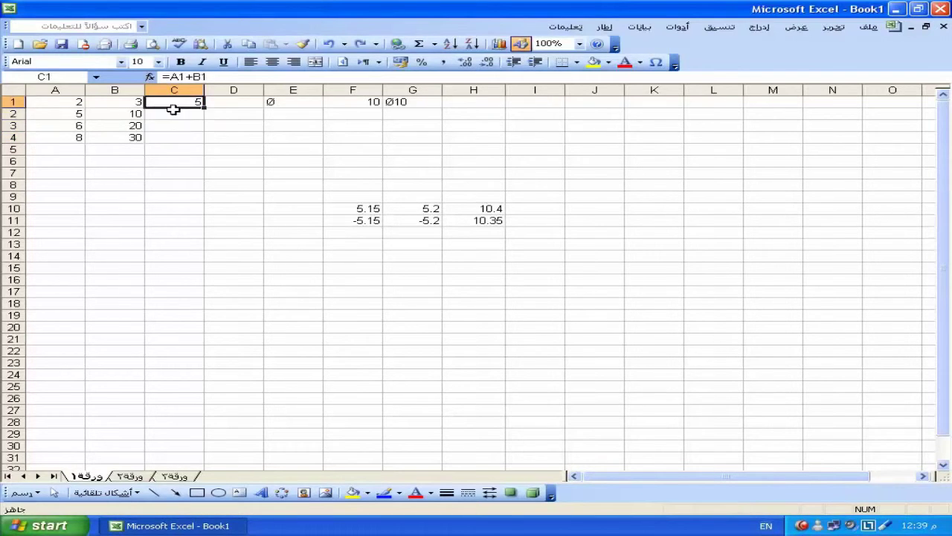
{"action": "key", "text": "ctrl+z"}
{"action": "double_click", "coordinate": [193, 103]}
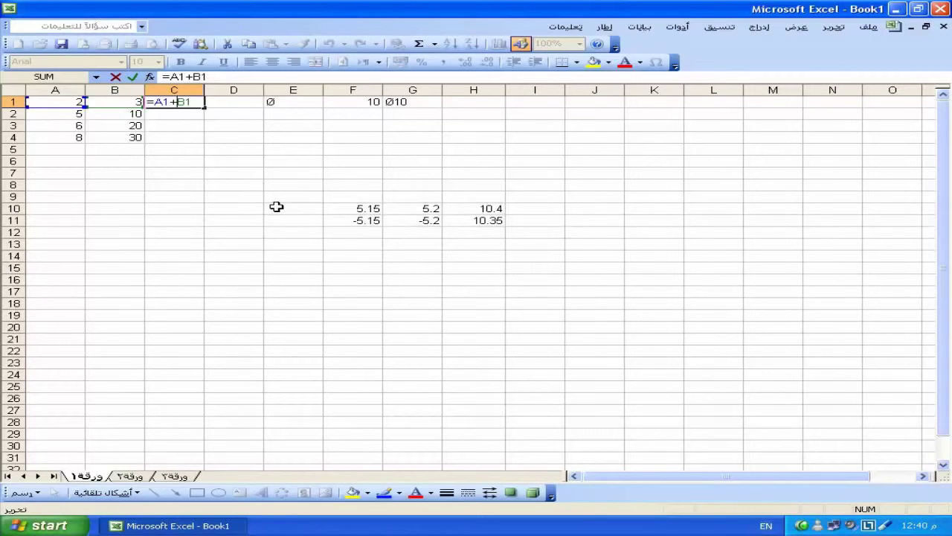
{"action": "type", "text": "$B"}
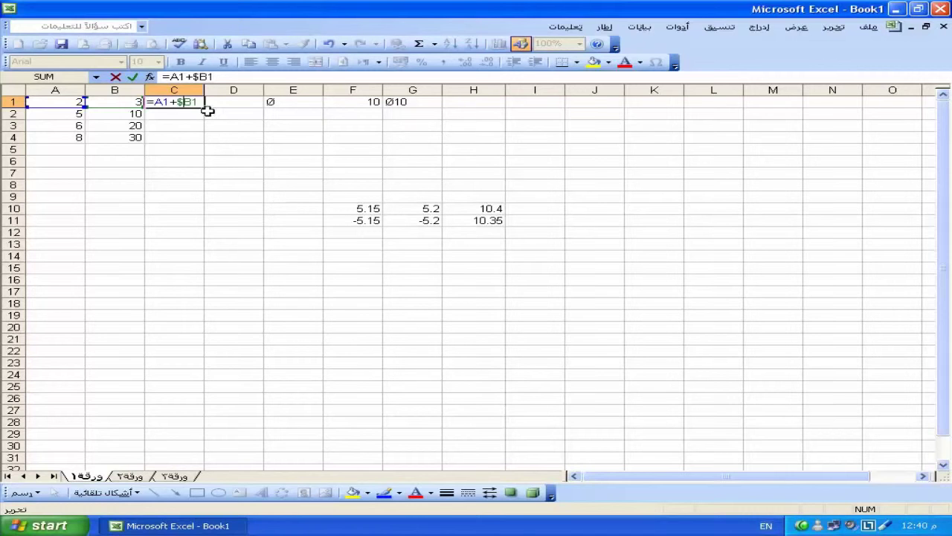
{"action": "type", "text": "$"}
{"action": "key", "text": "Return"}
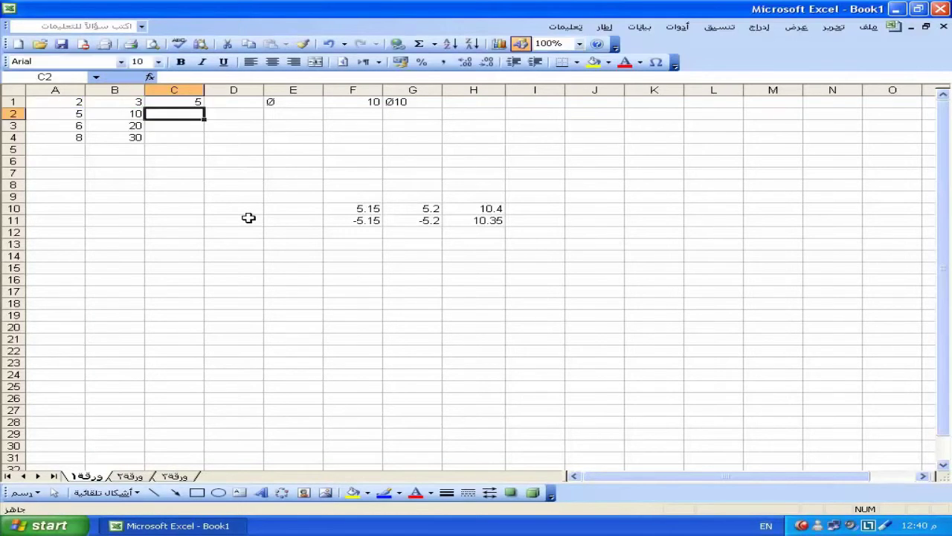
Copy the C1 formula down to C4 and compare each row against B1, A3 and A4.
{"action": "left_click", "coordinate": [191, 101]}
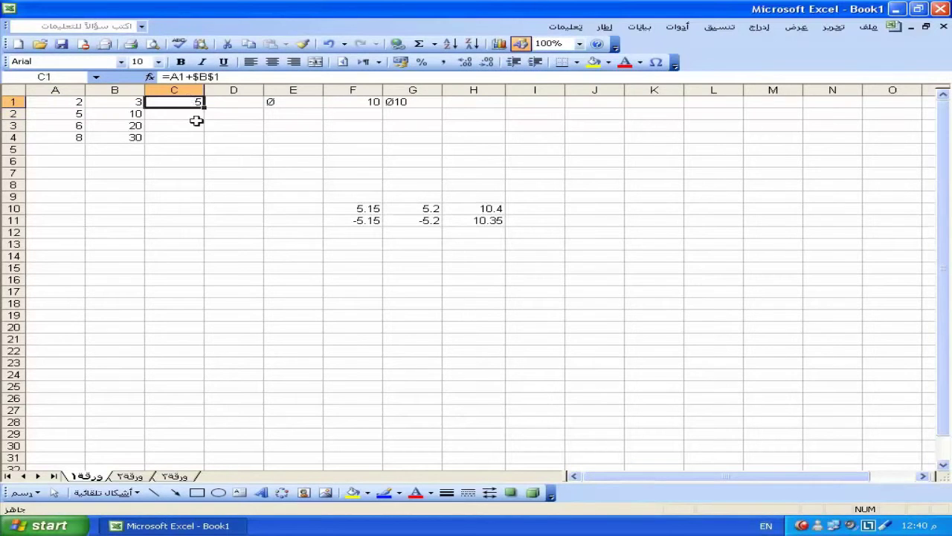
{"action": "left_click_drag", "start_coordinate": [203, 108], "coordinate": [203, 140]}
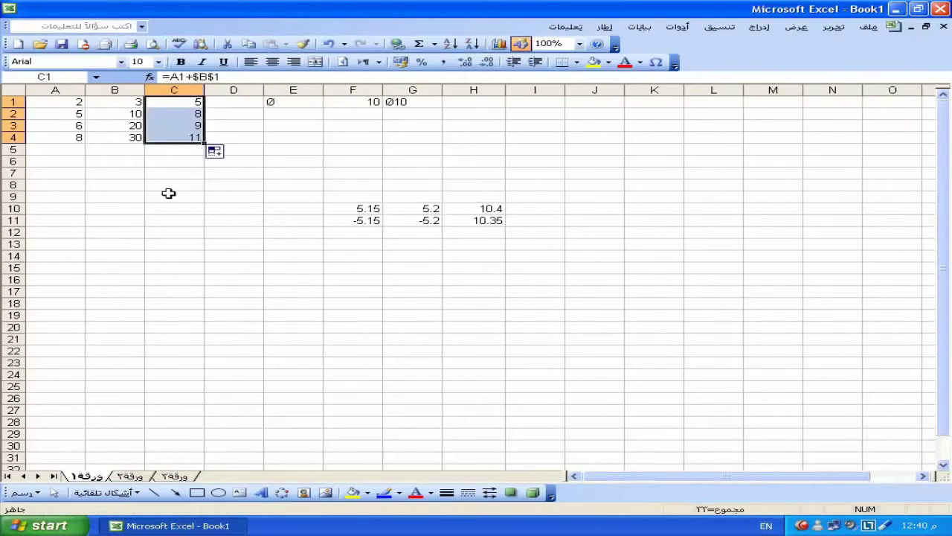
{"action": "left_click", "coordinate": [131, 102]}
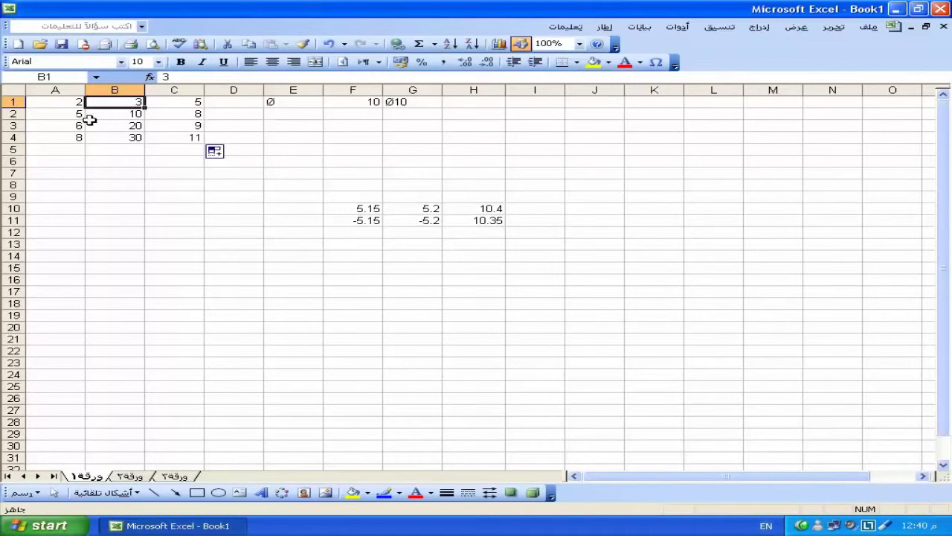
{"action": "left_click", "coordinate": [186, 117]}
{"action": "left_click", "coordinate": [131, 101]}
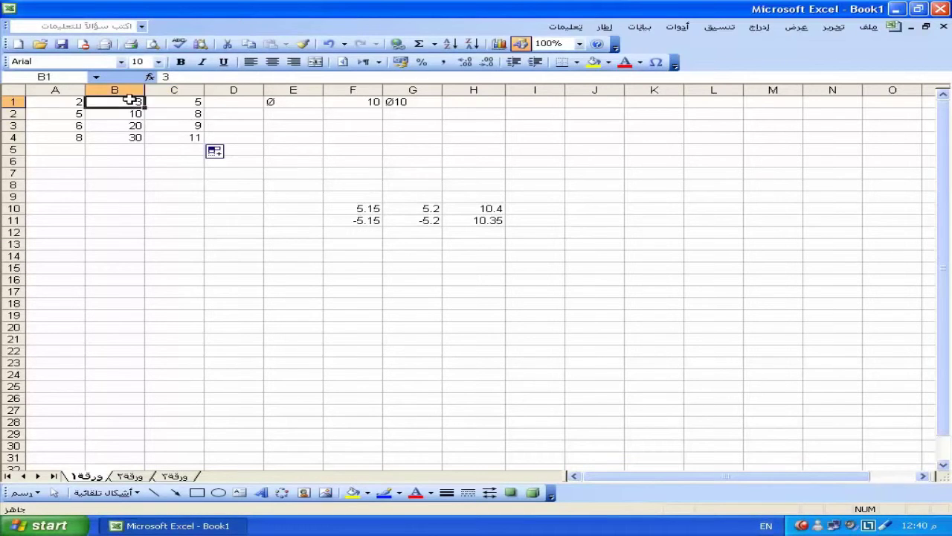
{"action": "left_click", "coordinate": [78, 127]}
{"action": "left_click", "coordinate": [166, 125]}
{"action": "left_click", "coordinate": [130, 104]}
{"action": "left_click", "coordinate": [73, 138]}
{"action": "left_click", "coordinate": [174, 138]}
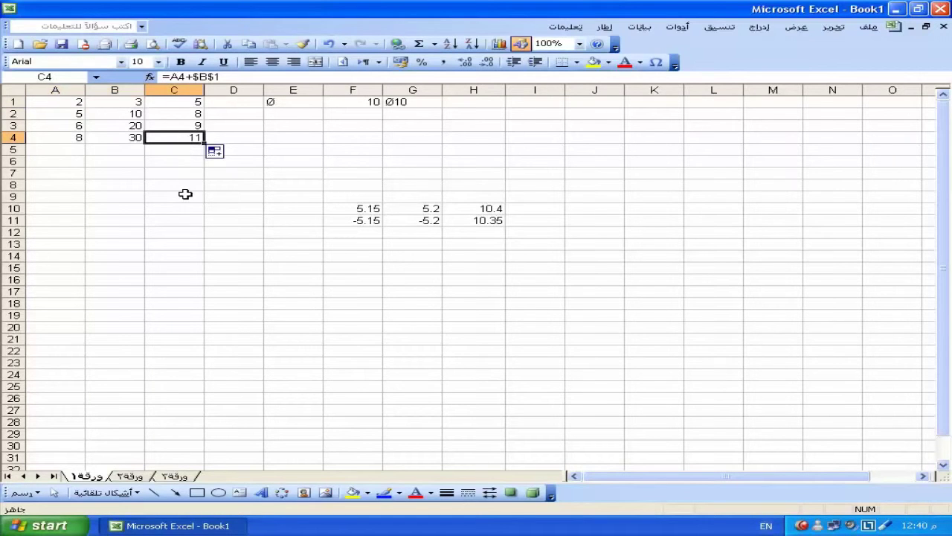
Check the copied formulas in C1:C4, which give 5, 8, 9 and 11.
{"action": "left_click", "coordinate": [183, 101]}
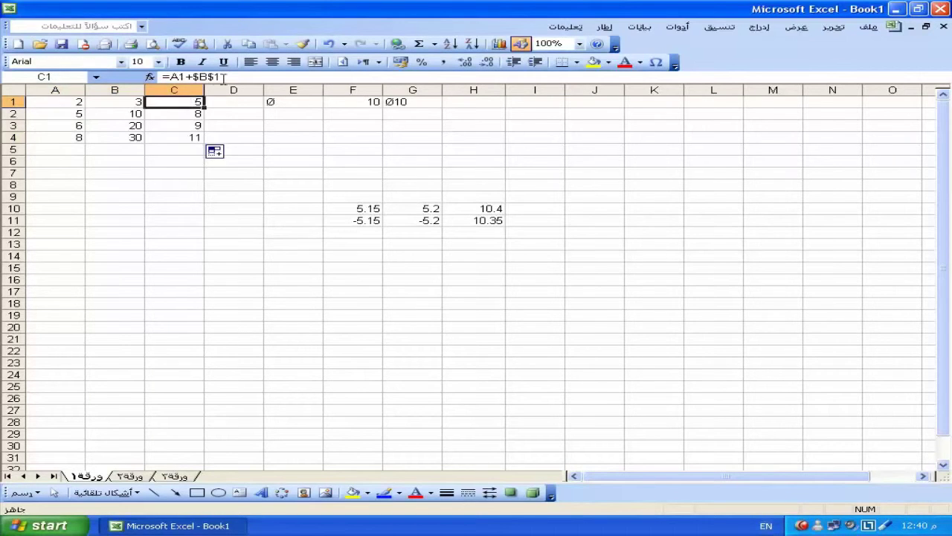
{"action": "left_click", "coordinate": [178, 114]}
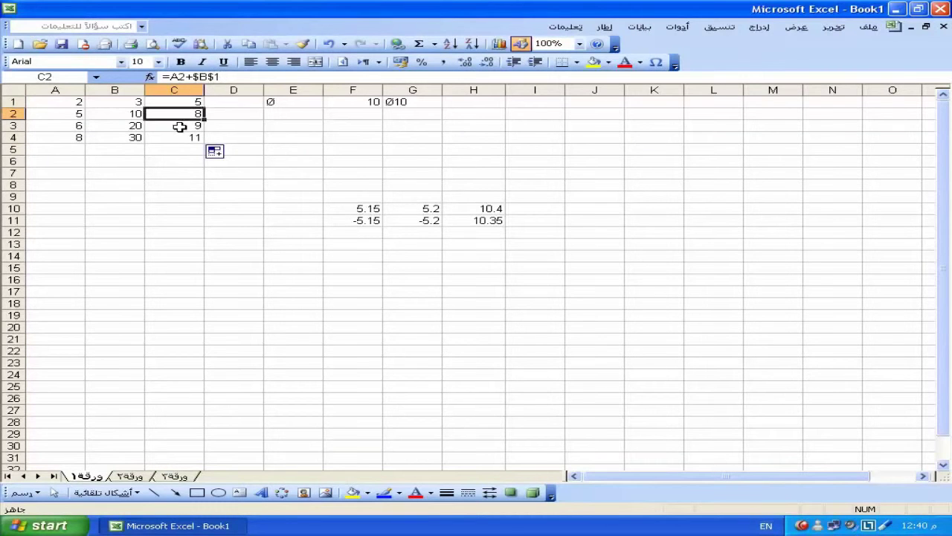
{"action": "left_click", "coordinate": [187, 127]}
{"action": "left_click", "coordinate": [185, 140]}
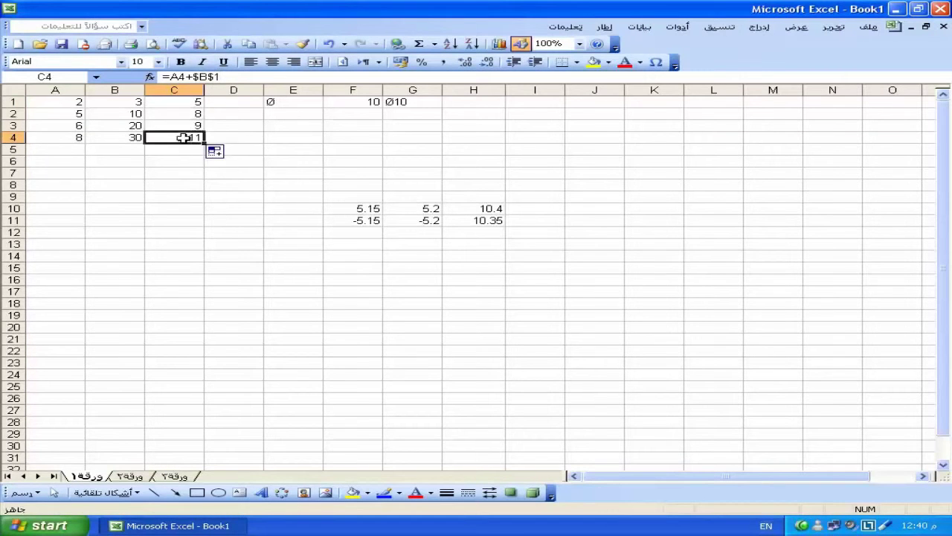
{"action": "left_click", "coordinate": [181, 116]}
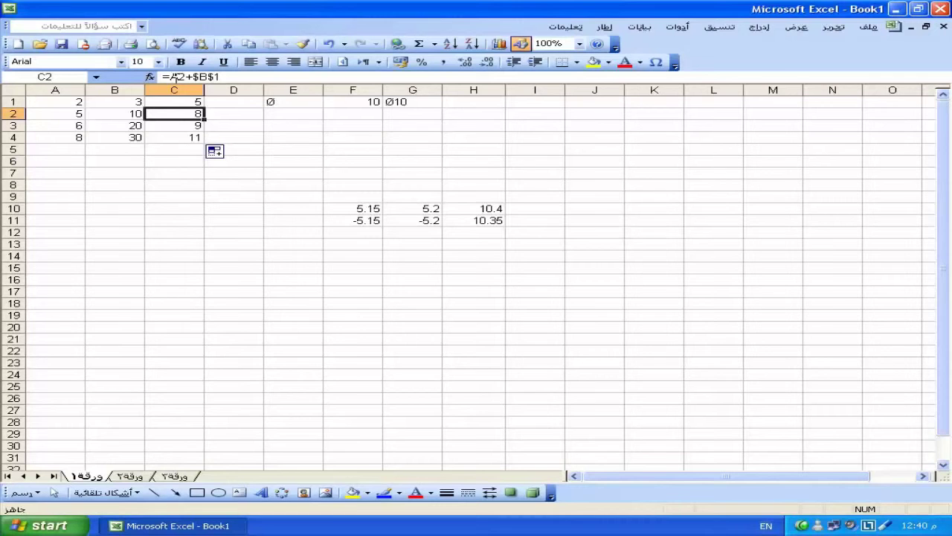
{"action": "left_click", "coordinate": [171, 102]}
{"action": "left_click", "coordinate": [170, 115]}
{"action": "left_click", "coordinate": [173, 126]}
{"action": "left_click", "coordinate": [177, 139]}
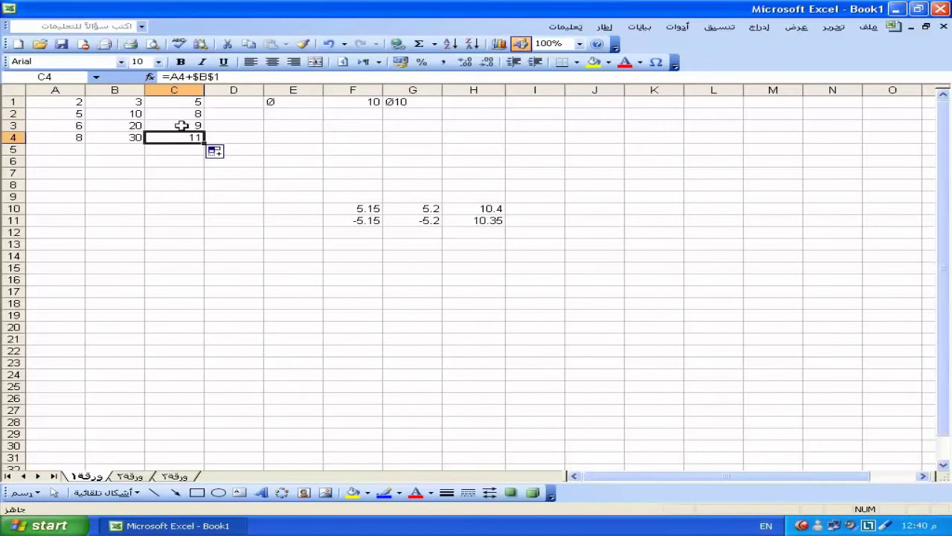
{"action": "left_click", "coordinate": [183, 113]}
{"action": "left_click", "coordinate": [183, 103]}
{"action": "left_click", "coordinate": [183, 125]}
{"action": "left_click", "coordinate": [181, 138]}
{"action": "left_click", "coordinate": [180, 125]}
{"action": "left_click", "coordinate": [183, 114]}
{"action": "left_click", "coordinate": [185, 101]}
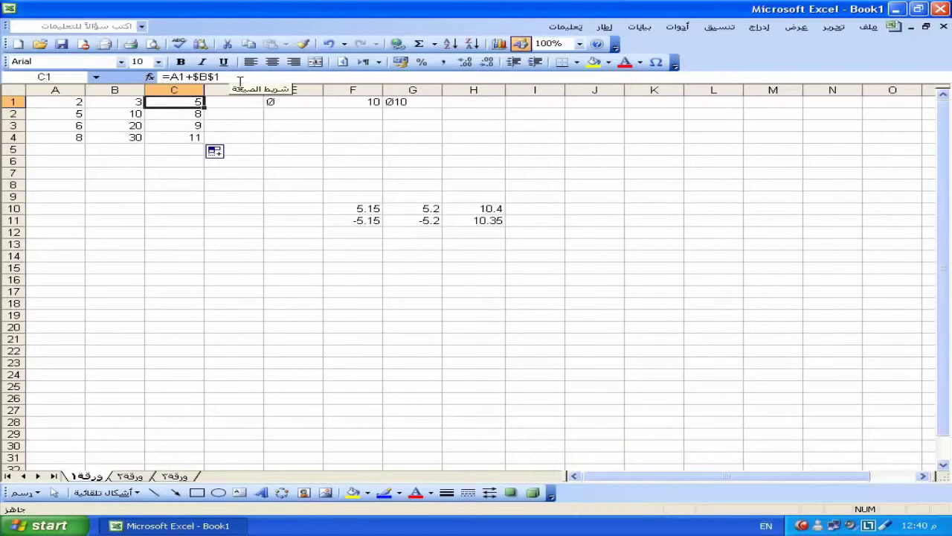
Change G1's CONCATENATE formula to use the fixed reference $E$1.
{"action": "double_click", "coordinate": [410, 102]}
{"action": "left_click", "coordinate": [484, 96]}
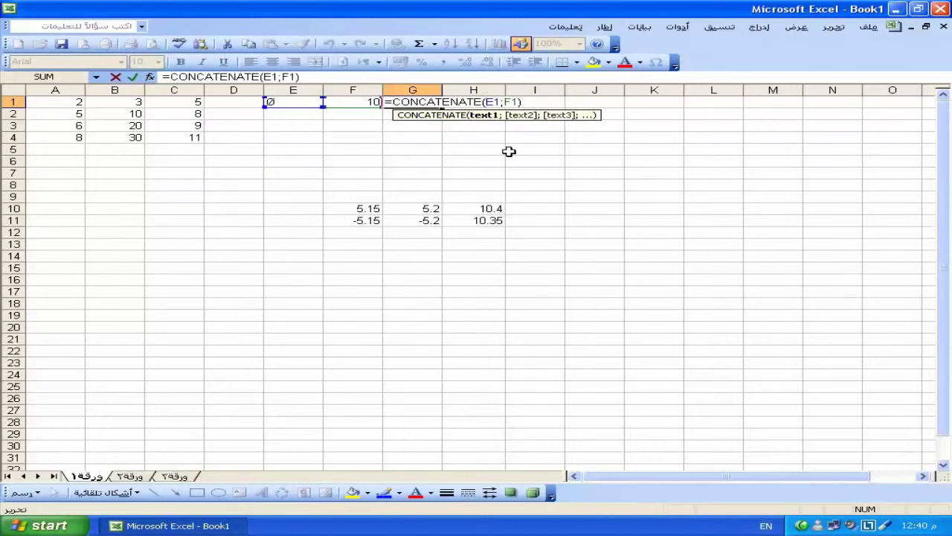
{"action": "type", "text": "$E"}
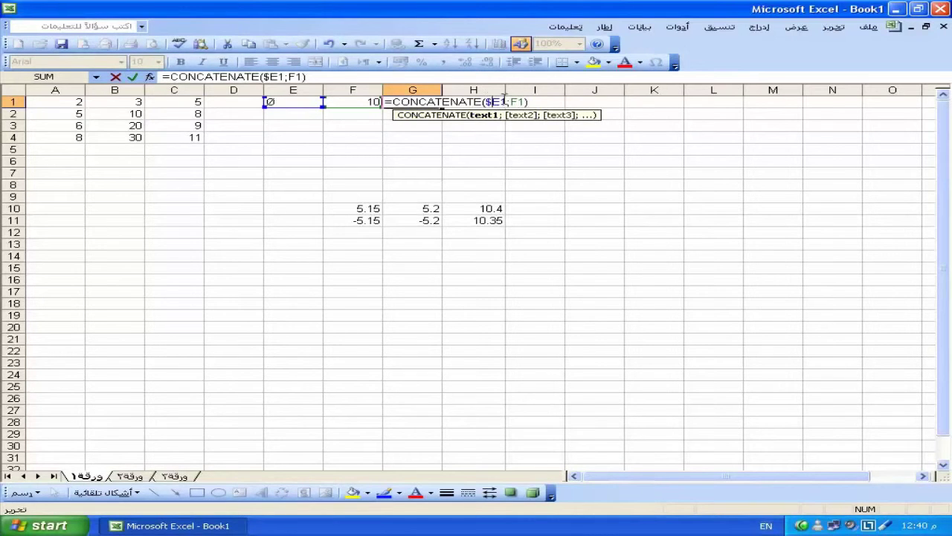
{"action": "type", "text": "$"}
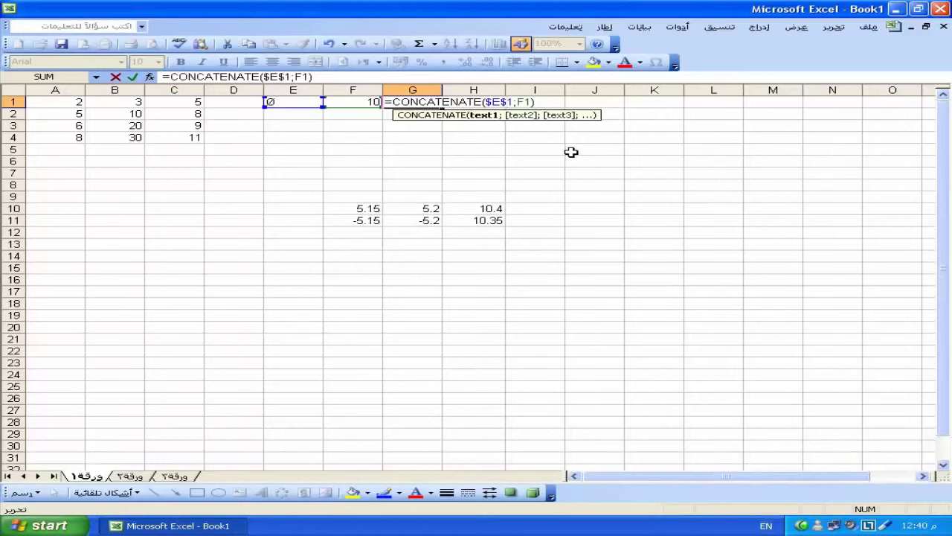
{"action": "key", "text": "Return"}
{"action": "left_click", "coordinate": [372, 120]}
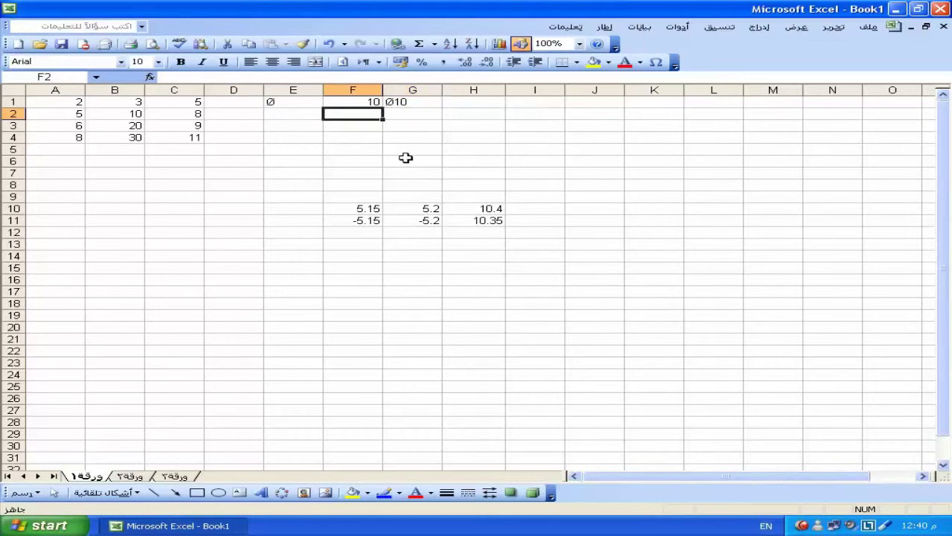
Fill F1:F23 with 10 and copy G1's formula down to G23, showing Ø10.
{"action": "left_click_drag", "start_coordinate": [371, 102], "coordinate": [368, 363]}
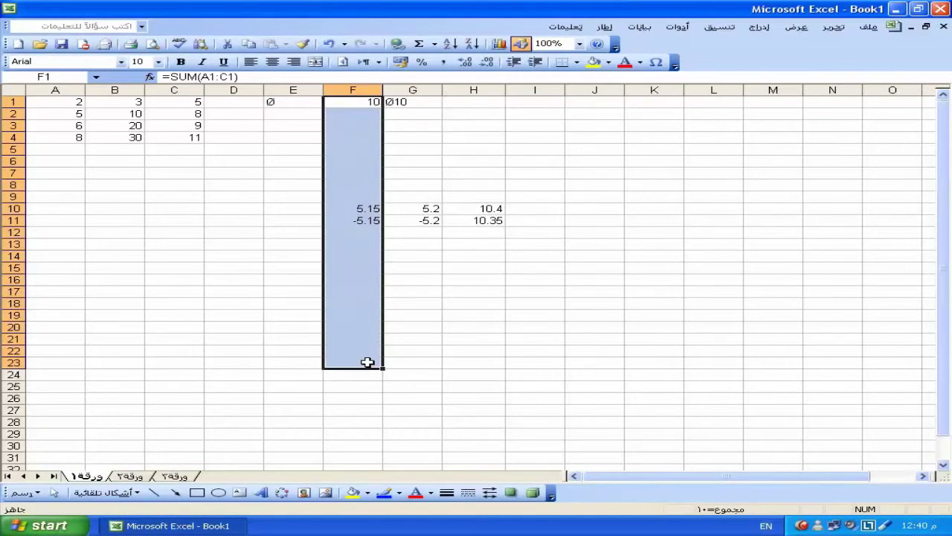
{"action": "key", "text": "Return"}
{"action": "type", "text": "10"}
{"action": "key", "text": "ctrl+Return"}
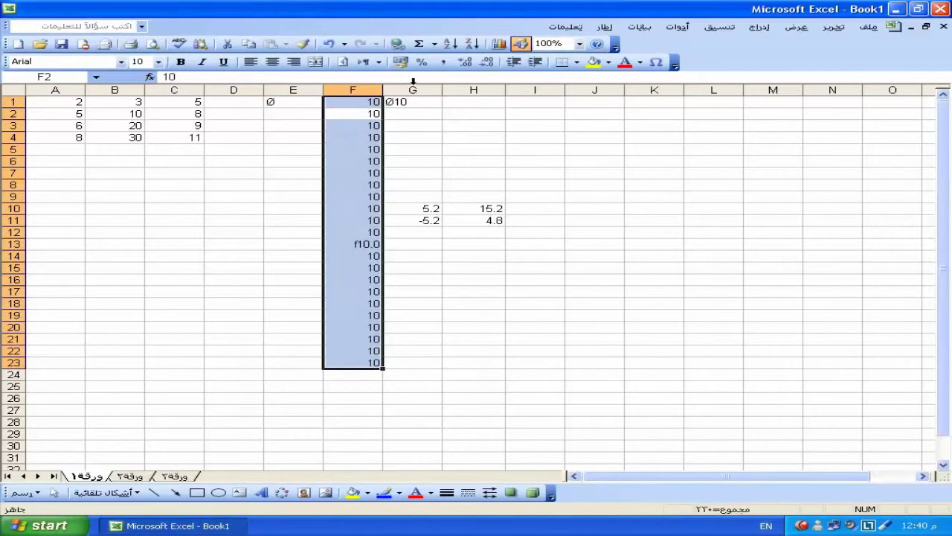
{"action": "left_click", "coordinate": [413, 102]}
{"action": "left_click_drag", "start_coordinate": [442, 107], "coordinate": [442, 370]}
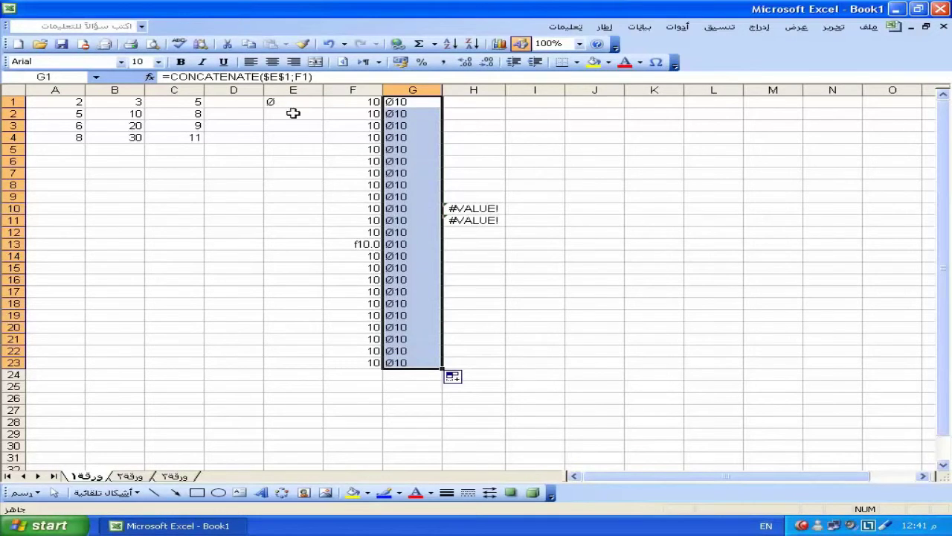
Narrow columns E and F, widen D, bring E back into view, and select the E–H helper block.
{"action": "left_click_drag", "start_coordinate": [323, 91], "coordinate": [254, 93]}
{"action": "left_click", "coordinate": [528, 184]}
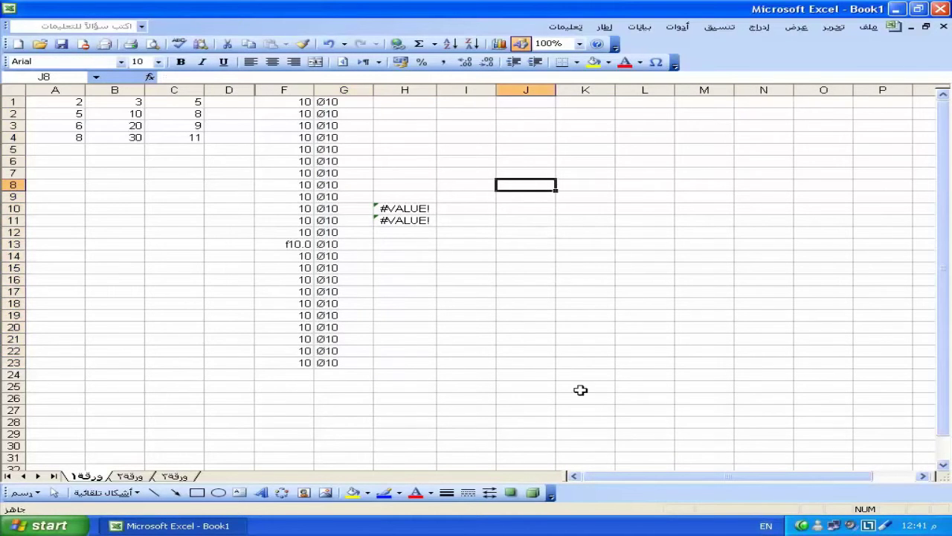
{"action": "left_click_drag", "start_coordinate": [313, 90], "coordinate": [254, 90]}
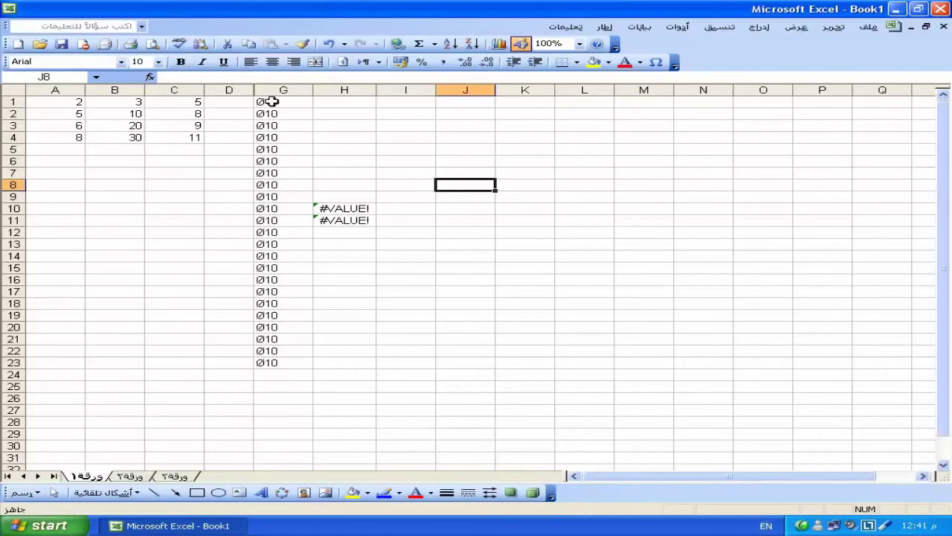
{"action": "left_click_drag", "start_coordinate": [253, 89], "coordinate": [413, 89]}
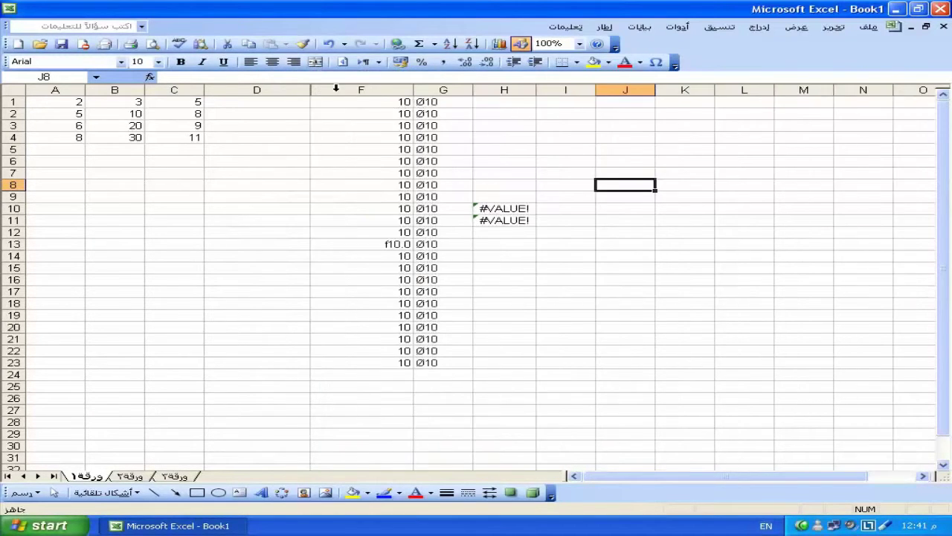
{"action": "left_click", "coordinate": [319, 87]}
{"action": "left_click", "coordinate": [351, 126]}
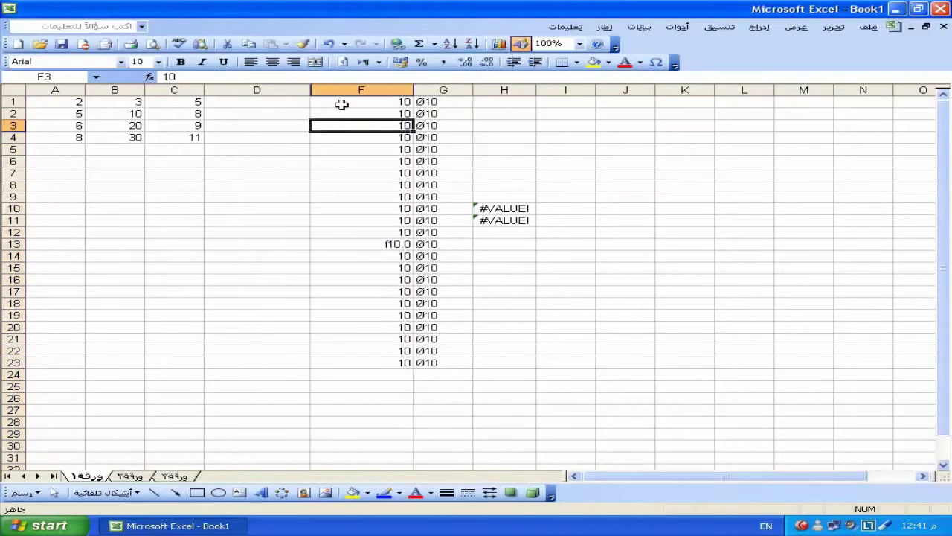
{"action": "mouse_move", "coordinate": [313, 89]}
{"action": "left_mouse_down"}
{"action": "mouse_move", "coordinate": [420, 90]}
{"action": "mouse_move", "coordinate": [376, 90]}
{"action": "left_mouse_up"}
{"action": "left_click_drag", "start_coordinate": [312, 90], "coordinate": [262, 97]}
{"action": "left_click_drag", "start_coordinate": [548, 104], "coordinate": [267, 406]}
Clear the helper block and all remaining data in A1:E28.
{"action": "key", "text": "Delete"}
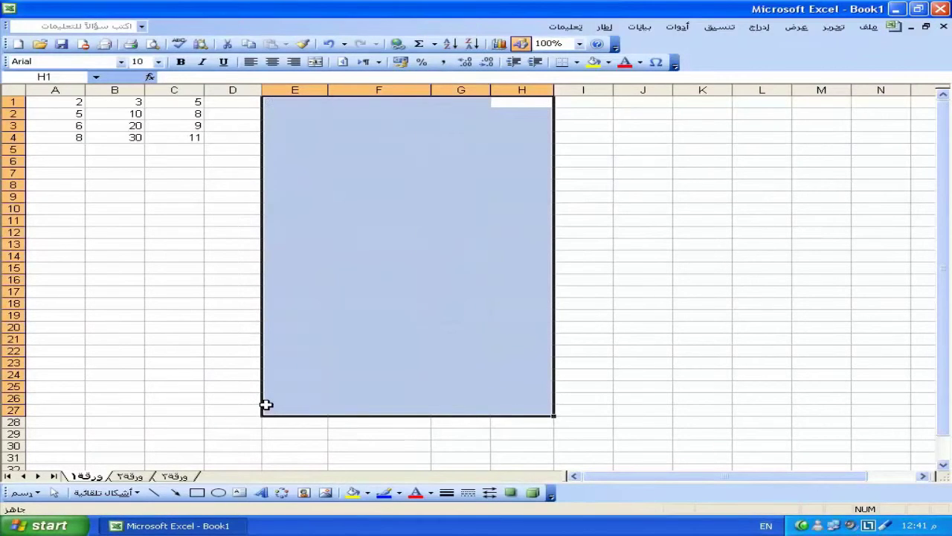
{"action": "mouse_move", "coordinate": [275, 107]}
{"action": "left_mouse_down"}
{"action": "mouse_move", "coordinate": [156, 187]}
{"action": "mouse_move", "coordinate": [33, 425]}
{"action": "left_mouse_up"}
{"action": "key", "text": "Delete"}
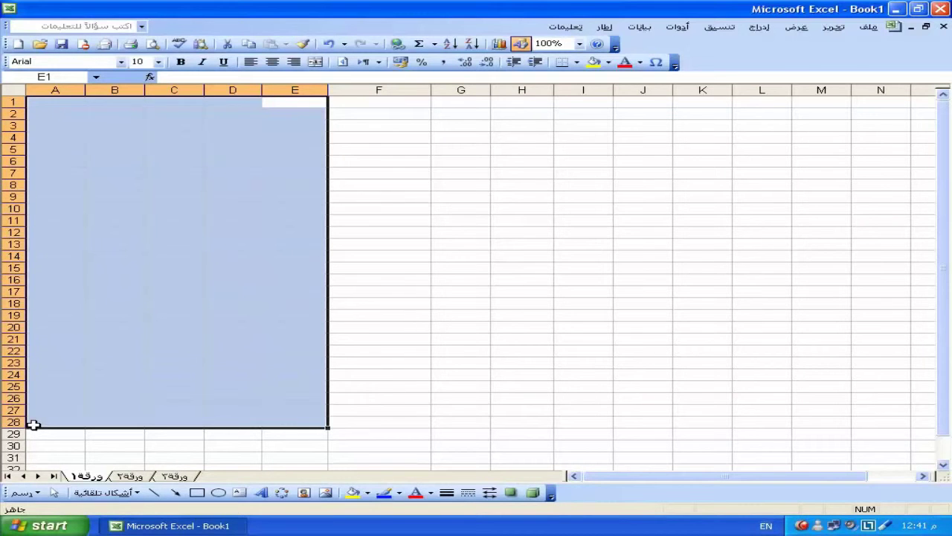
{"action": "left_click", "coordinate": [383, 197]}
Enter 20 in C4 and 30 in D4.
{"action": "left_click", "coordinate": [157, 139]}
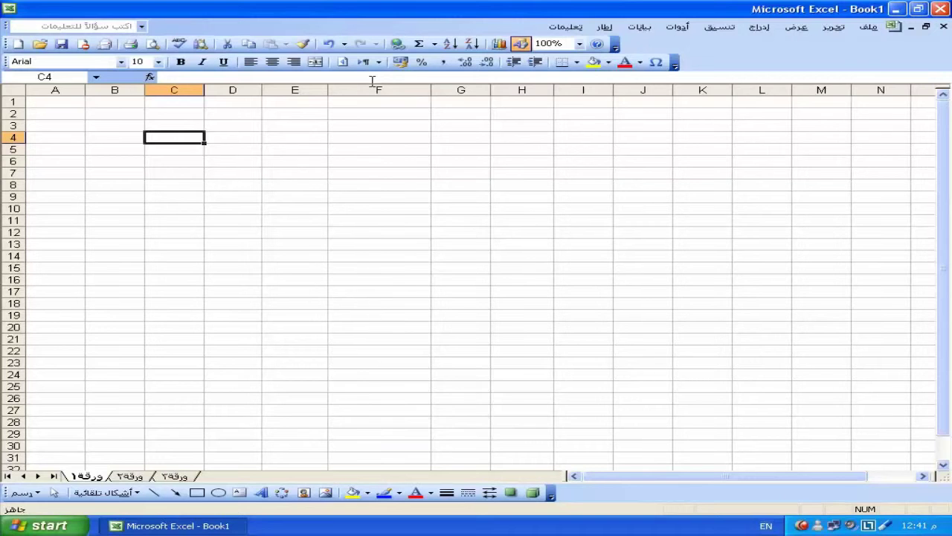
{"action": "type", "text": "20"}
{"action": "key", "text": "Return"}
{"action": "key", "text": "Right"}
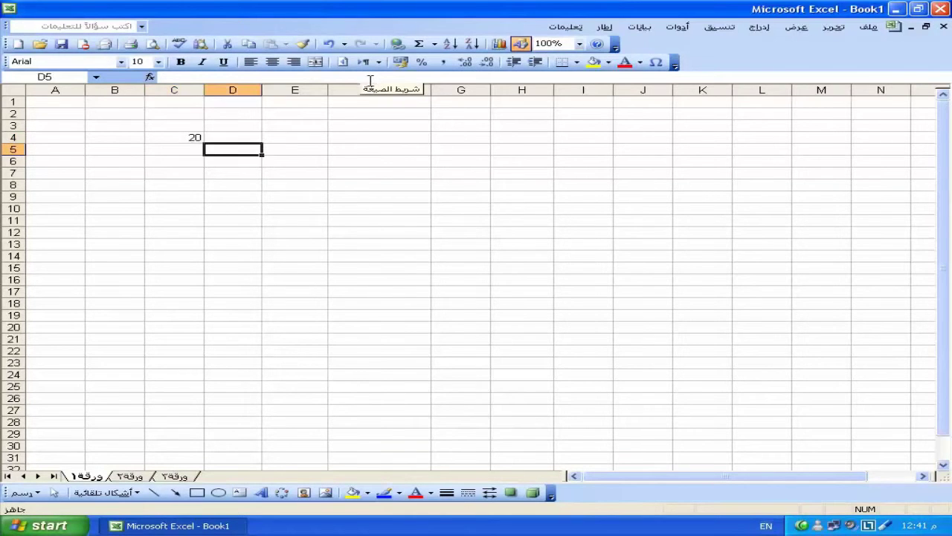
{"action": "key", "text": "Up"}
{"action": "type", "text": "30"}
{"action": "key", "text": "Return"}
In E4 enter =IF(D4>C4;"good";"bad"), which displays good.
{"action": "key", "text": "Right"}
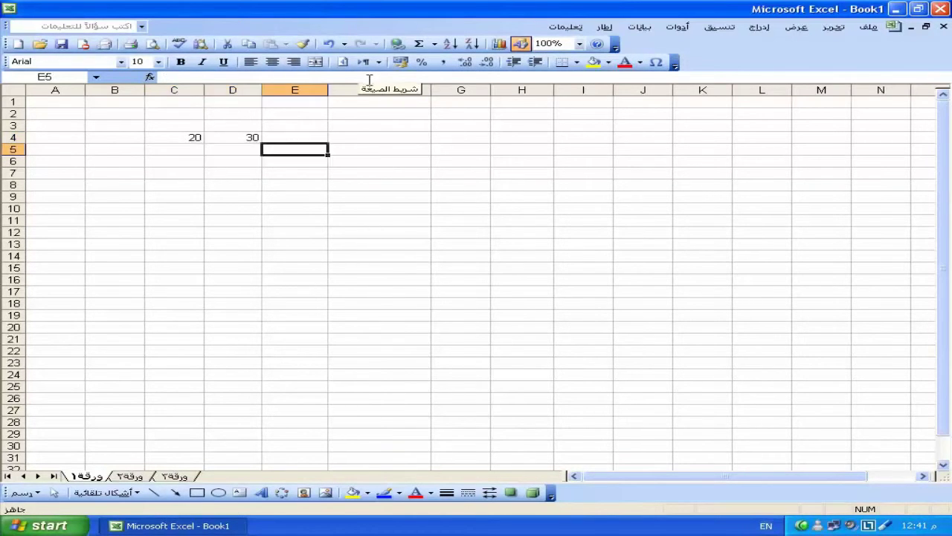
{"action": "key", "text": "Up"}
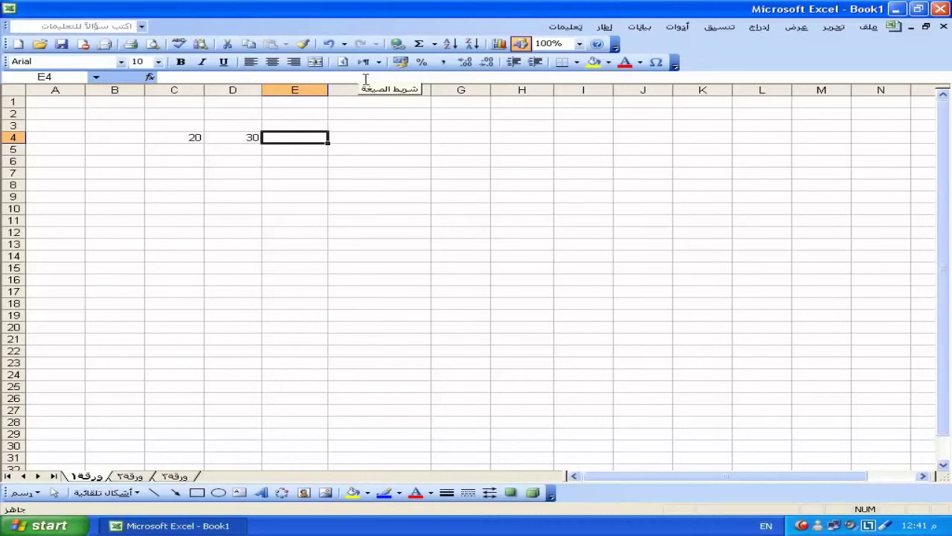
{"action": "type", "text": "=if"}
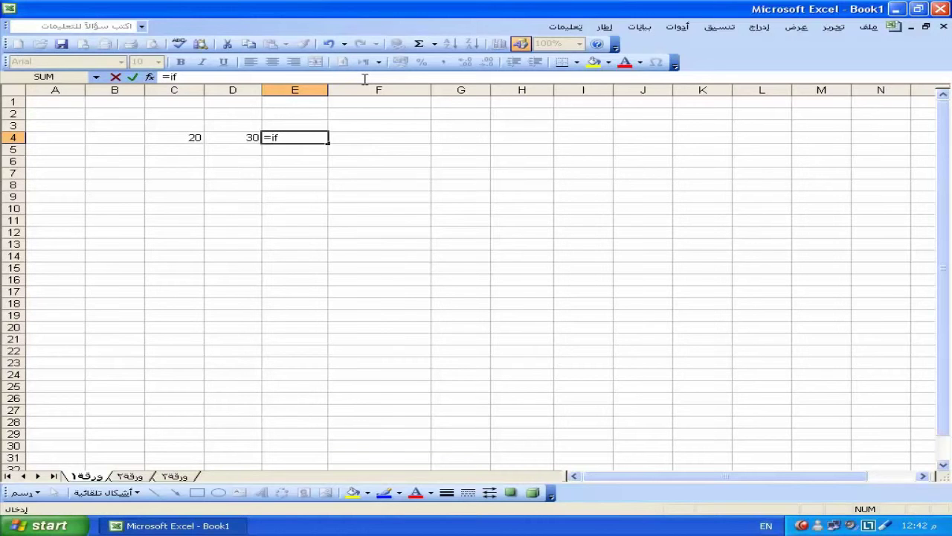
{"action": "type", "text": "("}
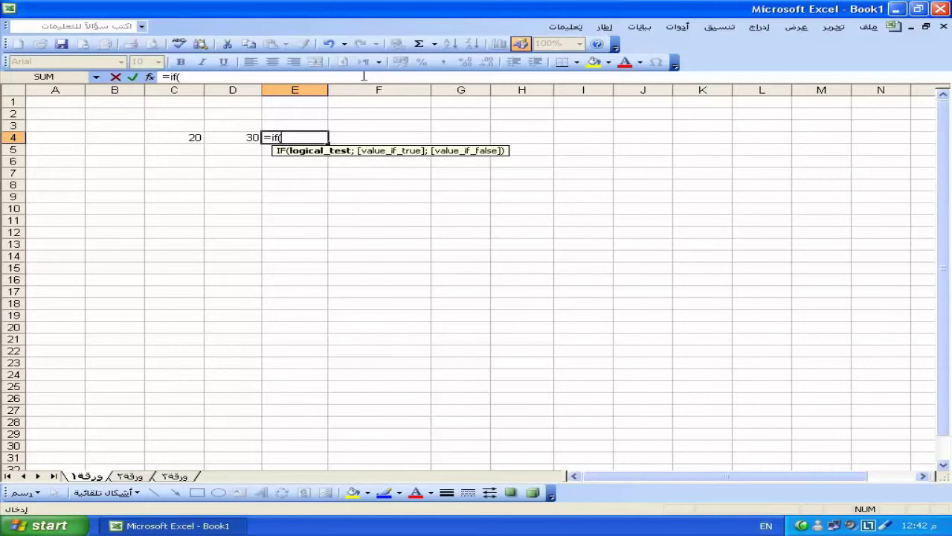
{"action": "left_click", "coordinate": [240, 137]}
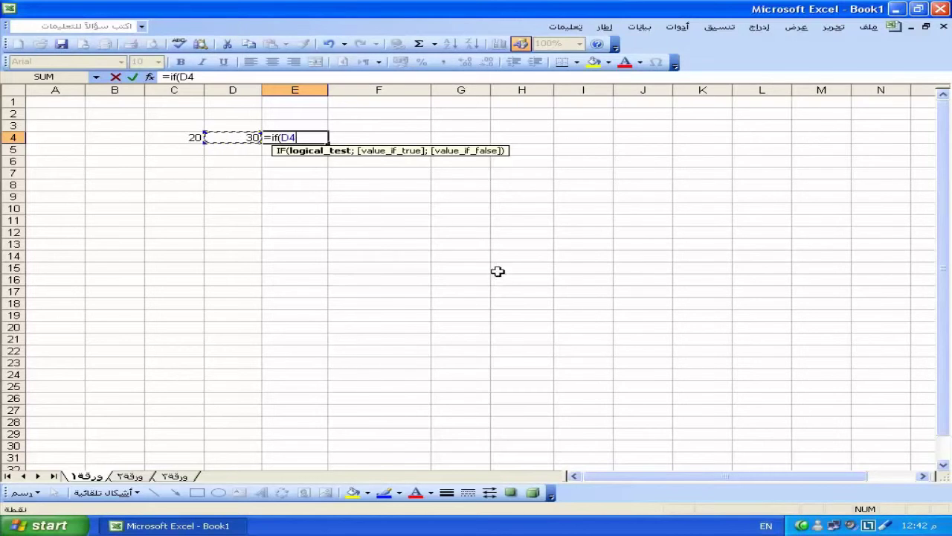
{"action": "type", "text": ">"}
{"action": "left_click", "coordinate": [189, 140]}
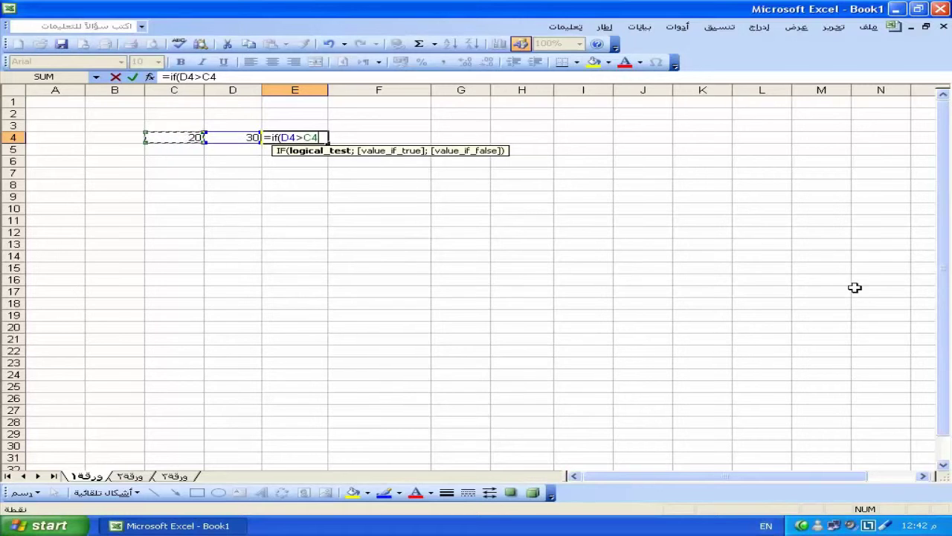
{"action": "type", "text": ";"}
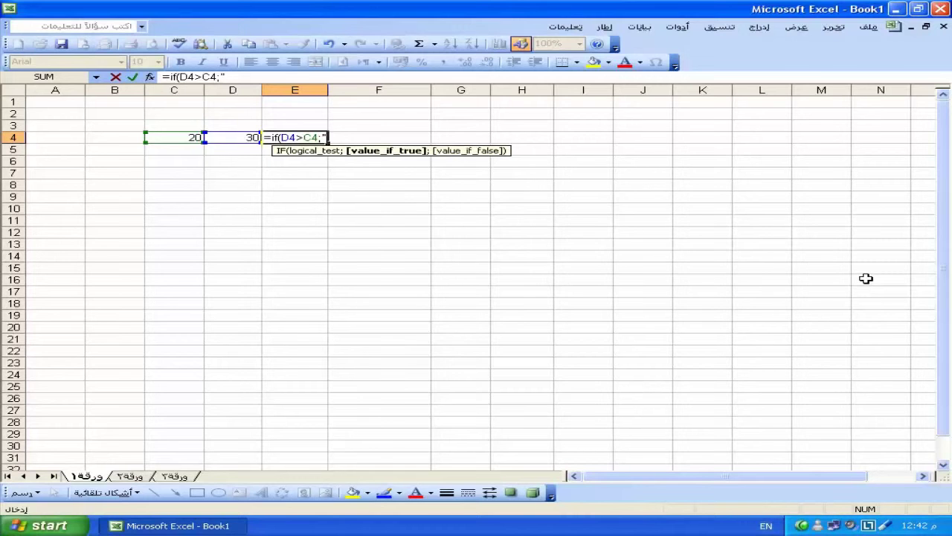
{"action": "type", "text": "good"}
{"action": "type", "text": "\""}
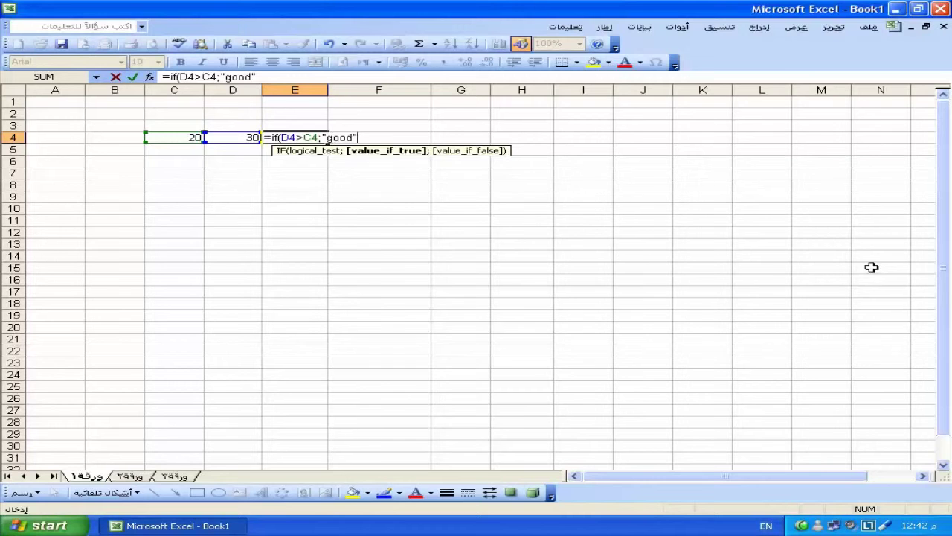
{"action": "type", "text": ";"}
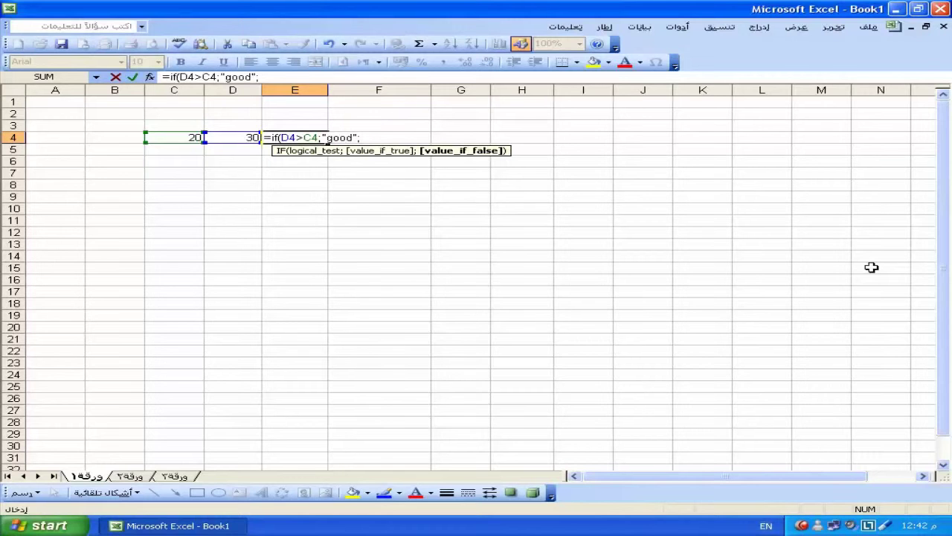
{"action": "type", "text": "\""}
{"action": "type", "text": "bad\")"}
{"action": "key", "text": "Return"}
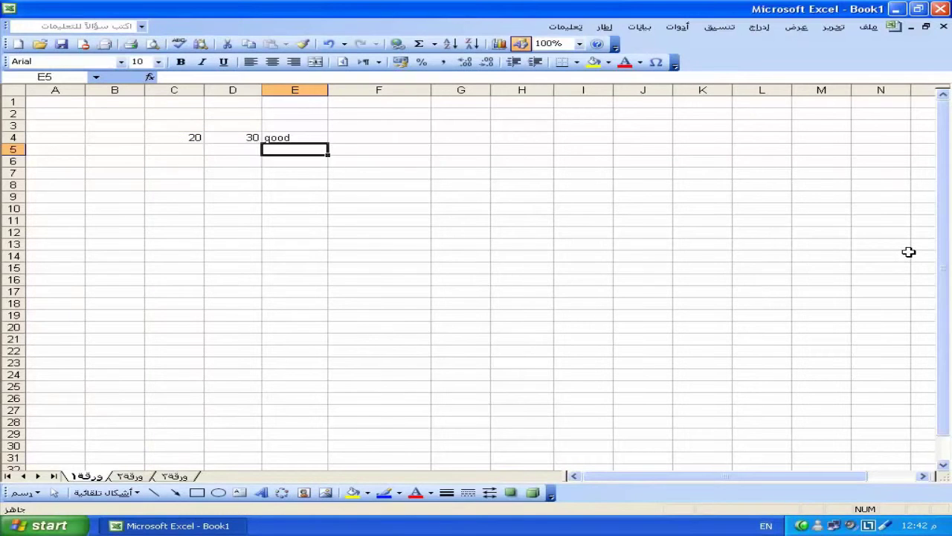
Change D4 to 10.
{"action": "left_click", "coordinate": [225, 137]}
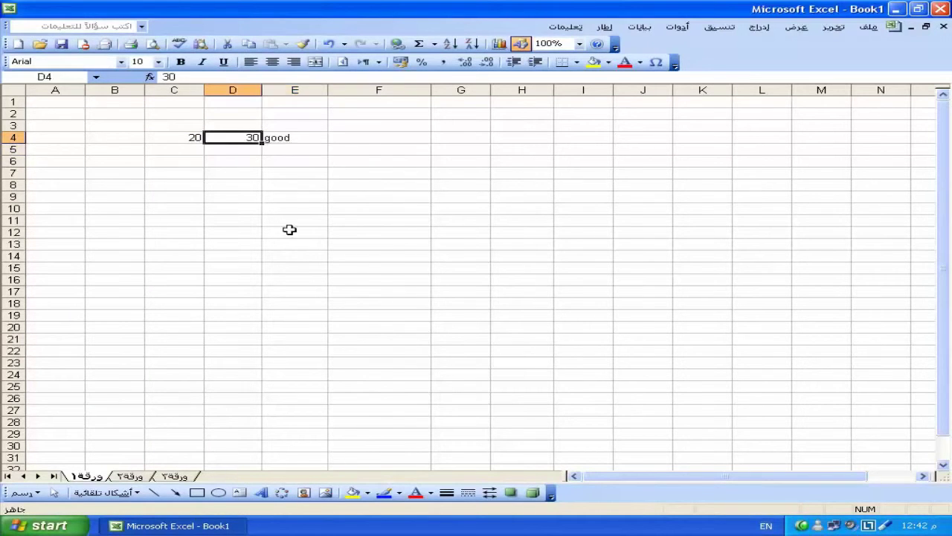
{"action": "type", "text": "10"}
{"action": "key", "text": "Return"}
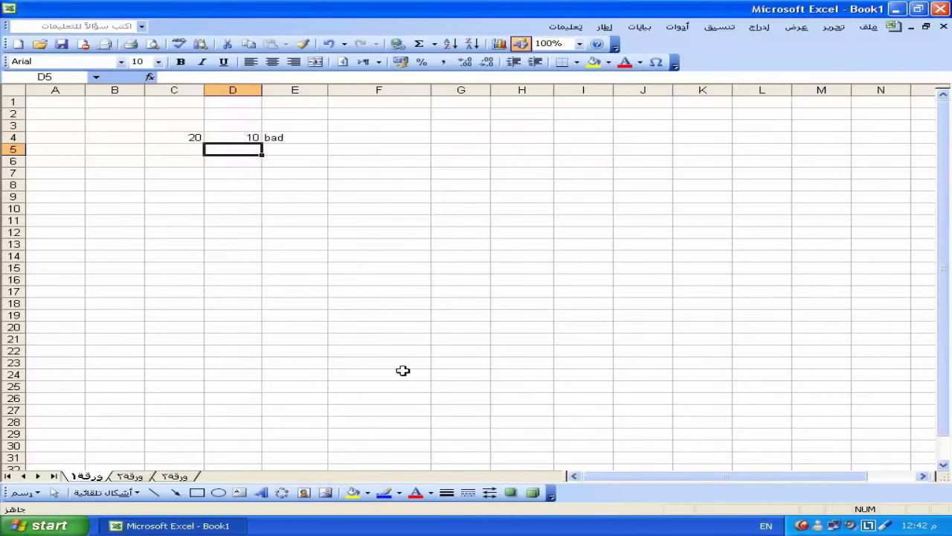
Clear E4 and start retyping an IF formula comparing D4 with C4.
{"action": "left_click", "coordinate": [289, 136]}
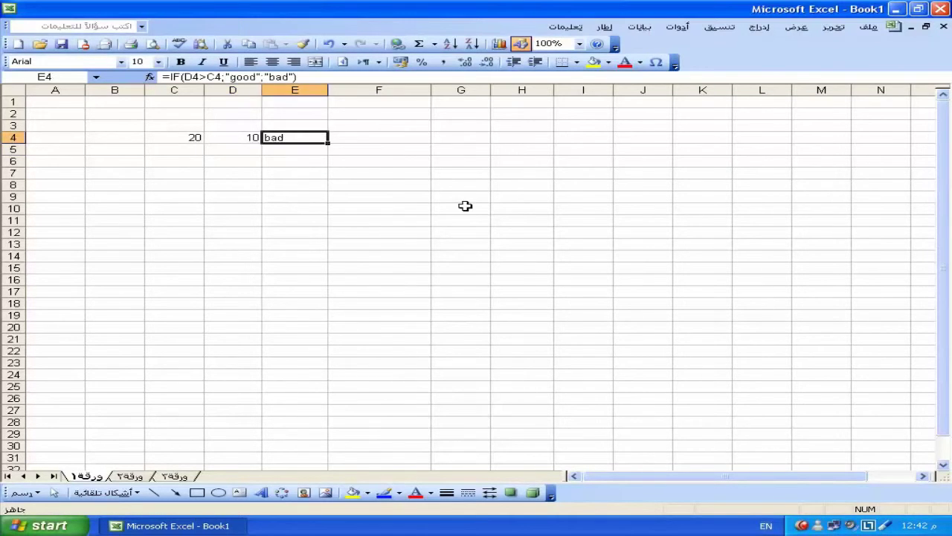
{"action": "key", "text": "Delete"}
{"action": "type", "text": "=if("}
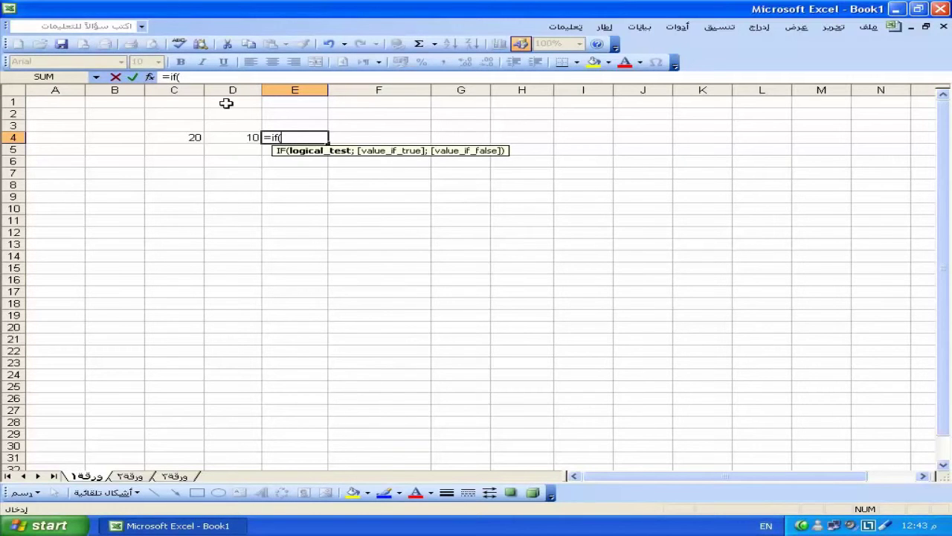
{"action": "left_click", "coordinate": [238, 137]}
{"action": "type", "text": ">"}
{"action": "left_click", "coordinate": [168, 135]}
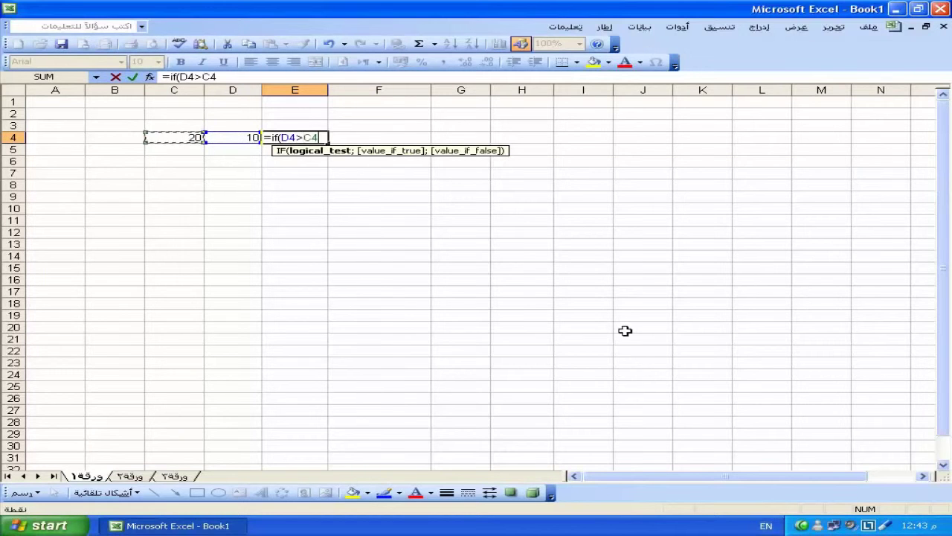
{"action": "type", "text": ";"}
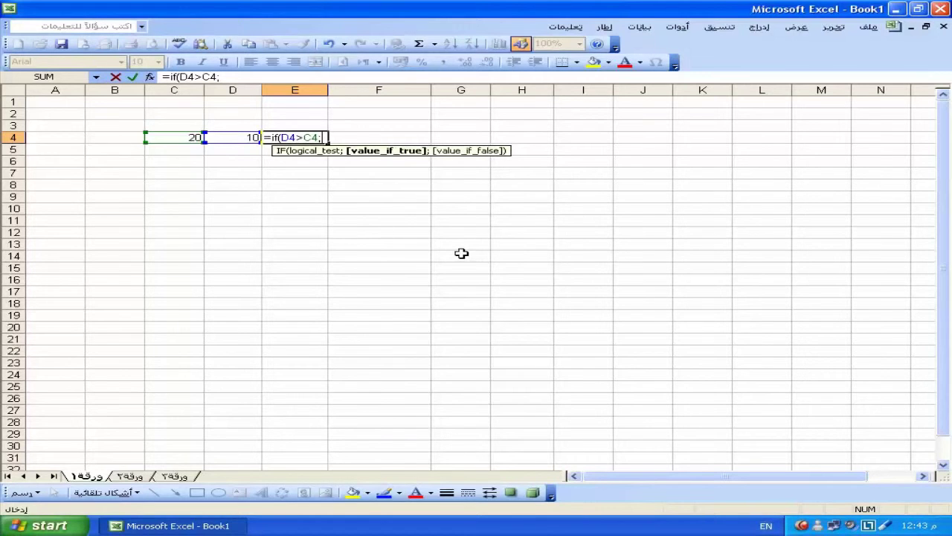
{"action": "type", "text": "sum"}
{"action": "key", "text": "BackSpace"}
{"action": "key", "text": "BackSpace"}
{"action": "key", "text": "BackSpace"}
Cancel the E4 edit and fill A5:A15 with 10.
{"action": "key", "text": "Escape"}
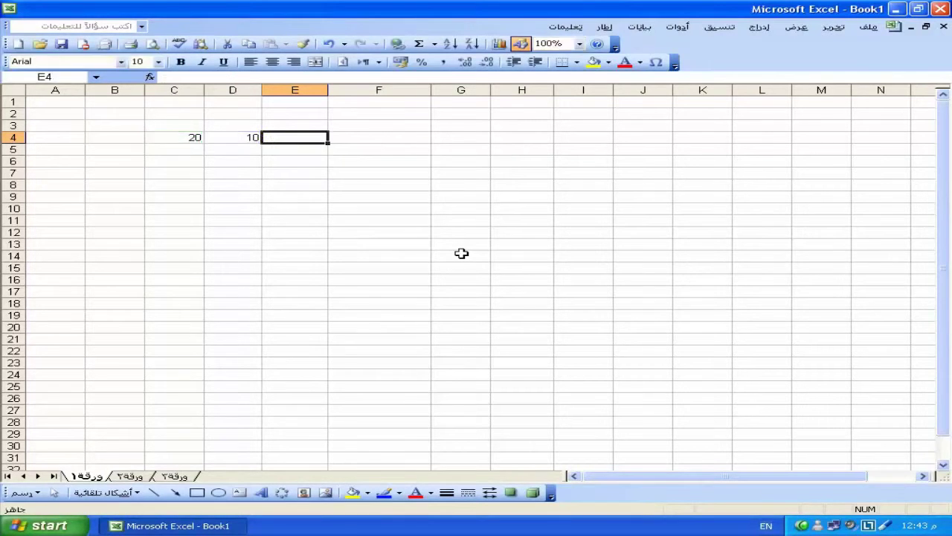
{"action": "left_click_drag", "start_coordinate": [60, 149], "coordinate": [63, 268]}
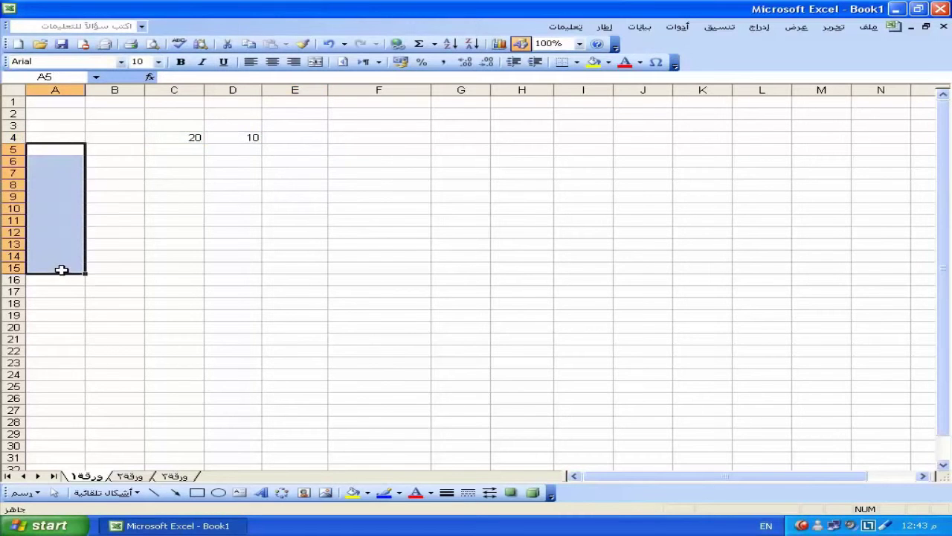
{"action": "type", "text": "10"}
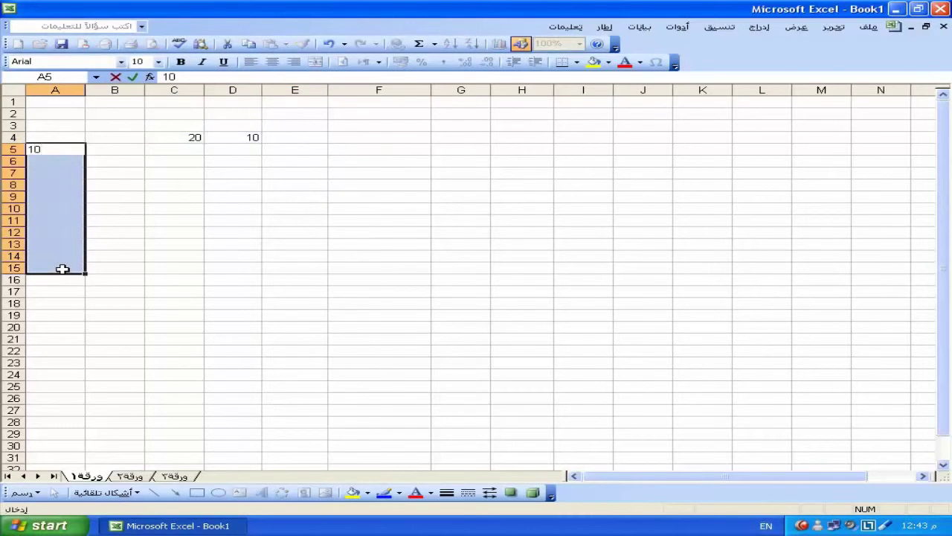
{"action": "key", "text": "ctrl+Return"}
Fill B5:B15 with 20.
{"action": "left_click", "coordinate": [138, 149]}
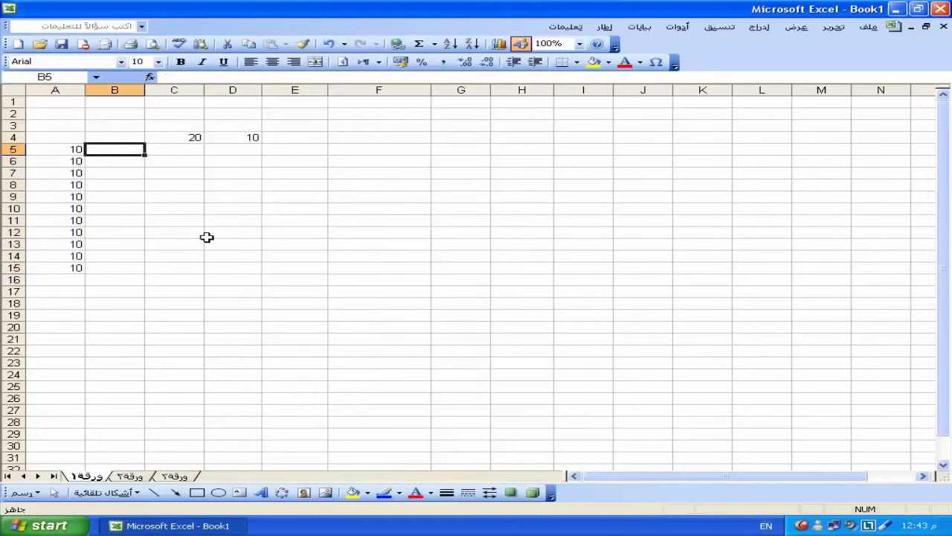
{"action": "type", "text": "20"}
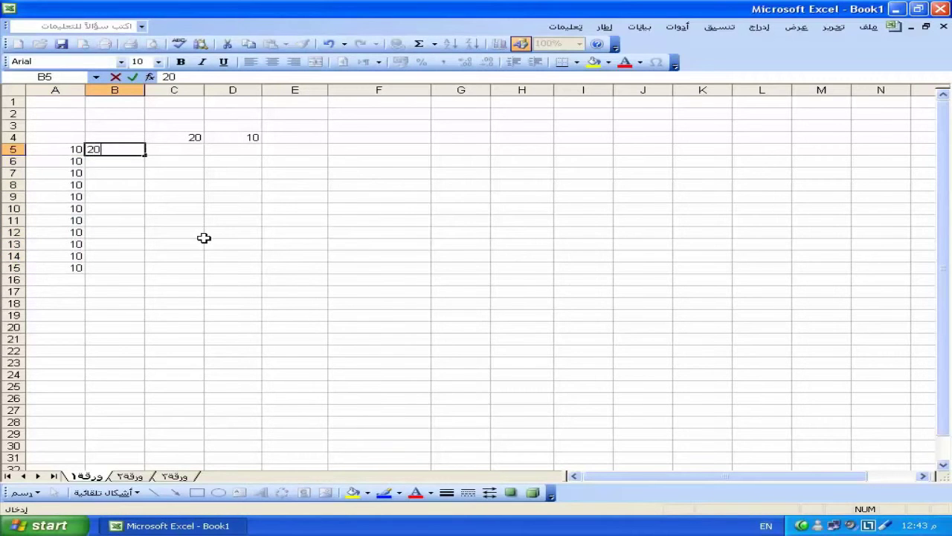
{"action": "key", "text": "ctrl+Return"}
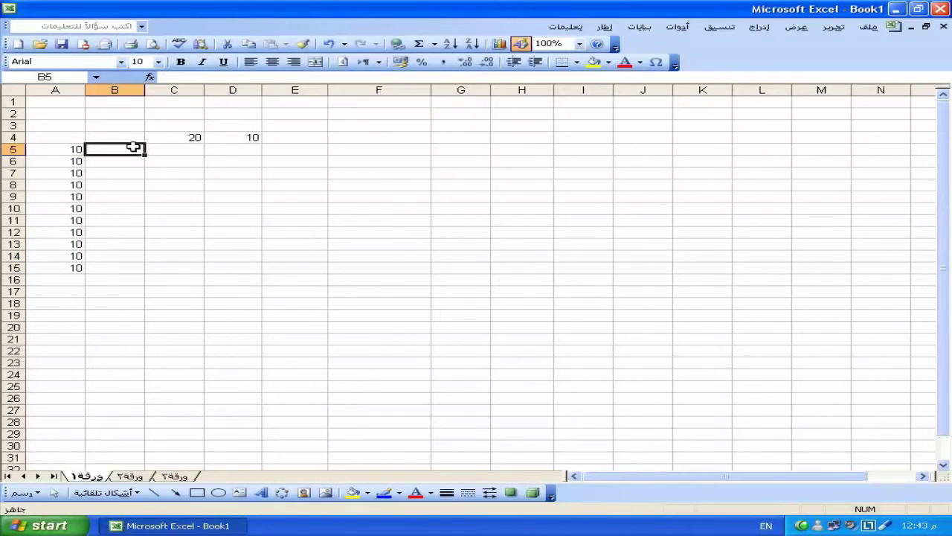
{"action": "key", "text": "Delete"}
{"action": "left_click_drag", "start_coordinate": [131, 147], "coordinate": [134, 268]}
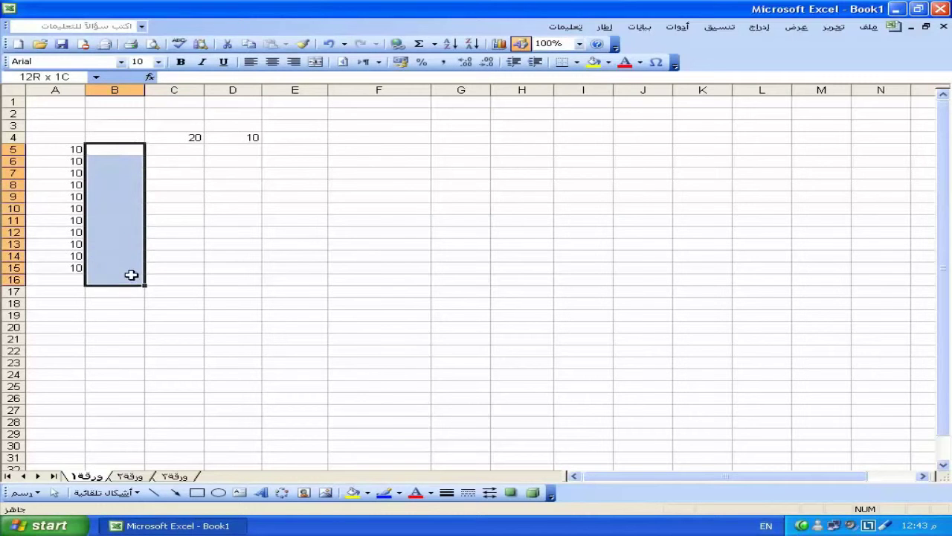
{"action": "type", "text": "20"}
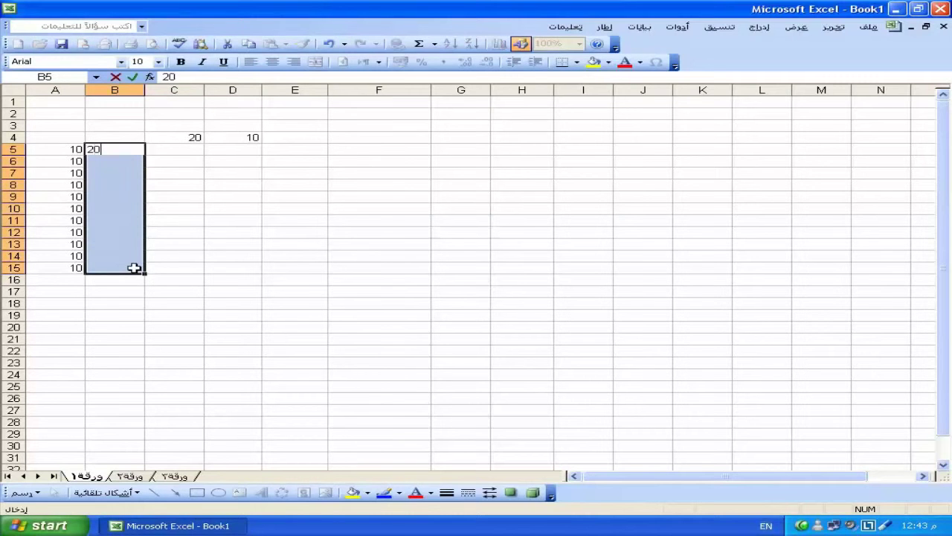
{"action": "key", "text": "ctrl+Return"}
{"action": "left_click", "coordinate": [290, 137]}
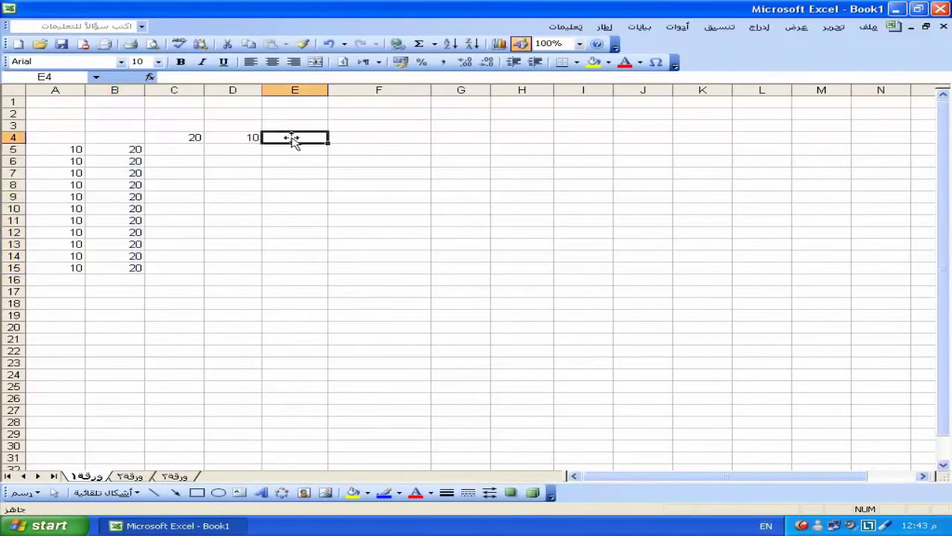
{"action": "type", "text": "=if("}
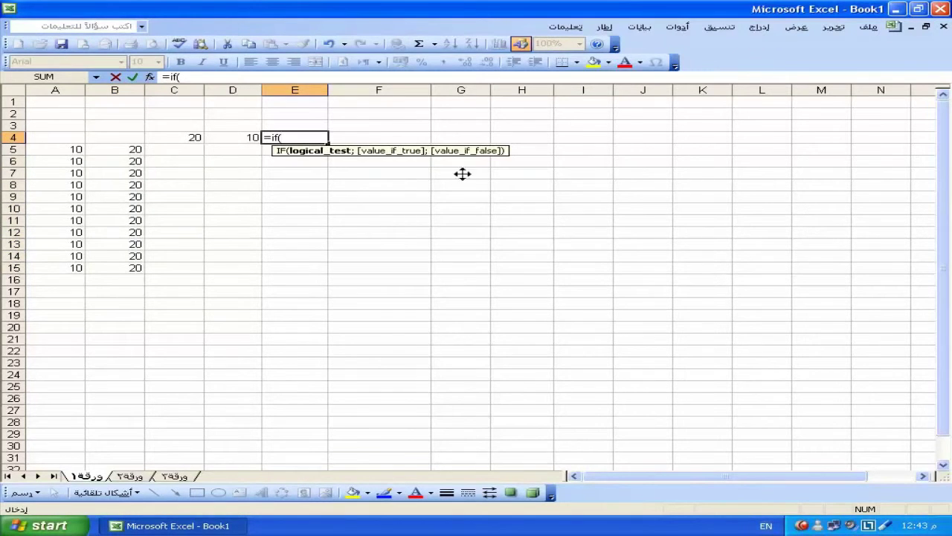
{"action": "left_click", "coordinate": [234, 137]}
{"action": "type", "text": ">"}
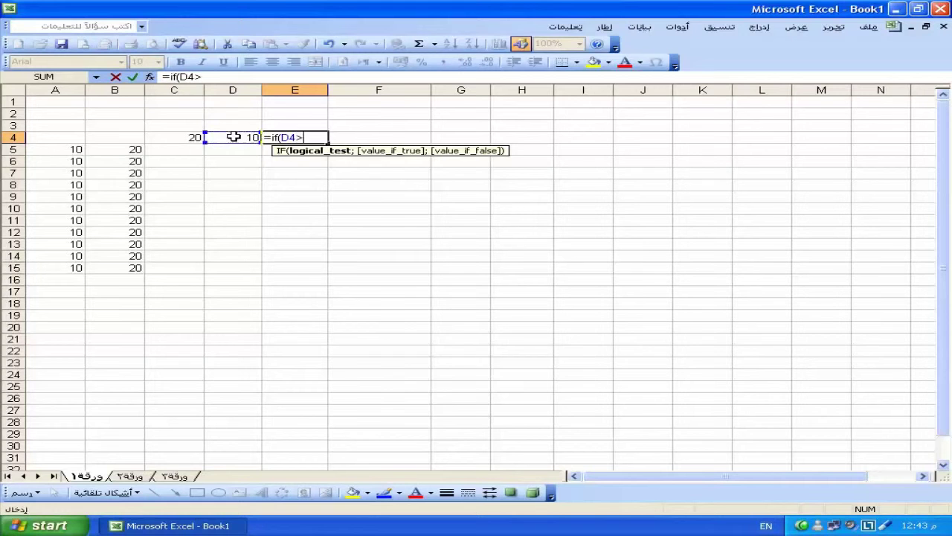
{"action": "left_click", "coordinate": [167, 139]}
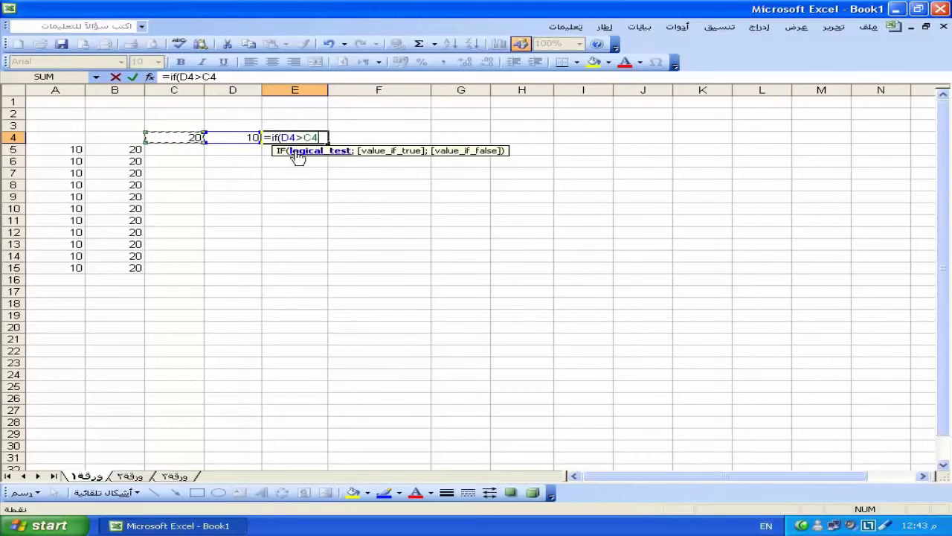
{"action": "key", "text": "Escape"}
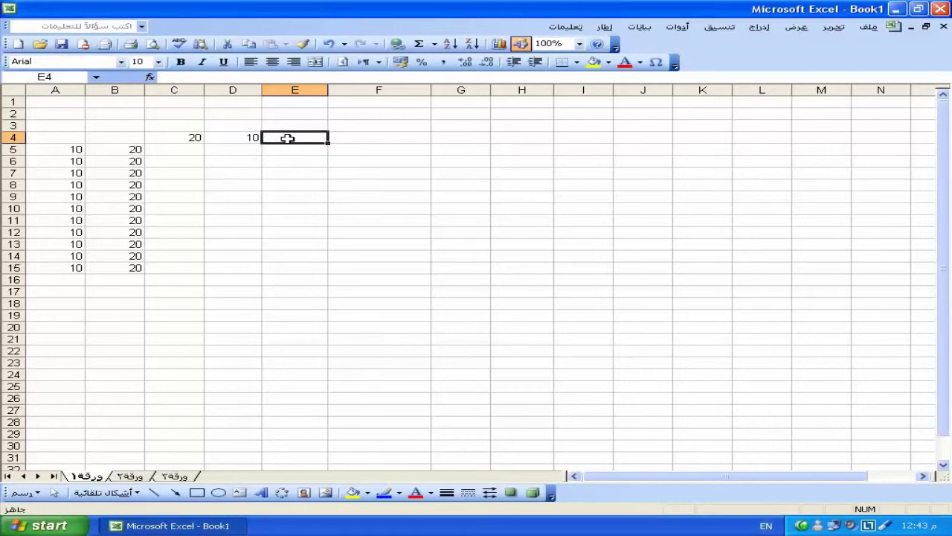
Start an IF formula in E4 with the condition C4>D4.
{"action": "type", "text": "=if"}
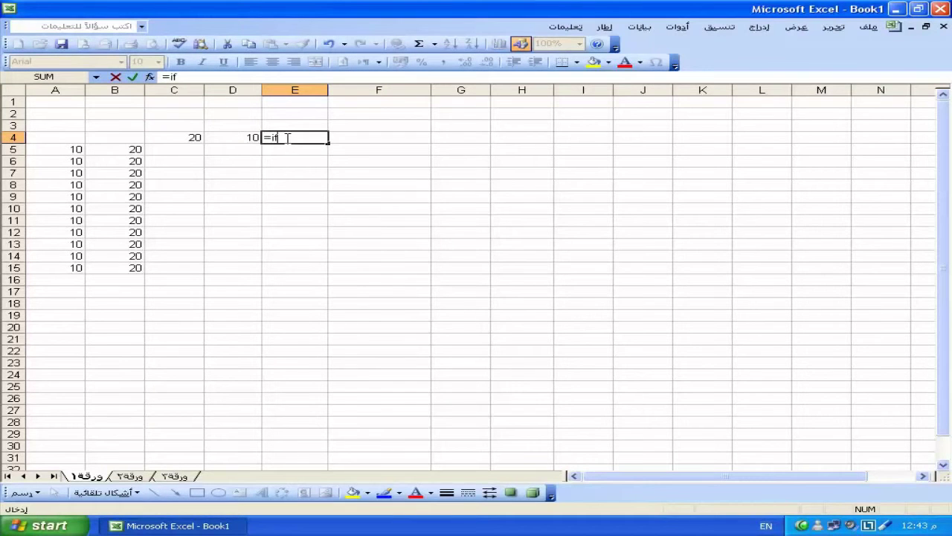
{"action": "type", "text": "("}
{"action": "left_click", "coordinate": [182, 140]}
{"action": "type", "text": "=20"}
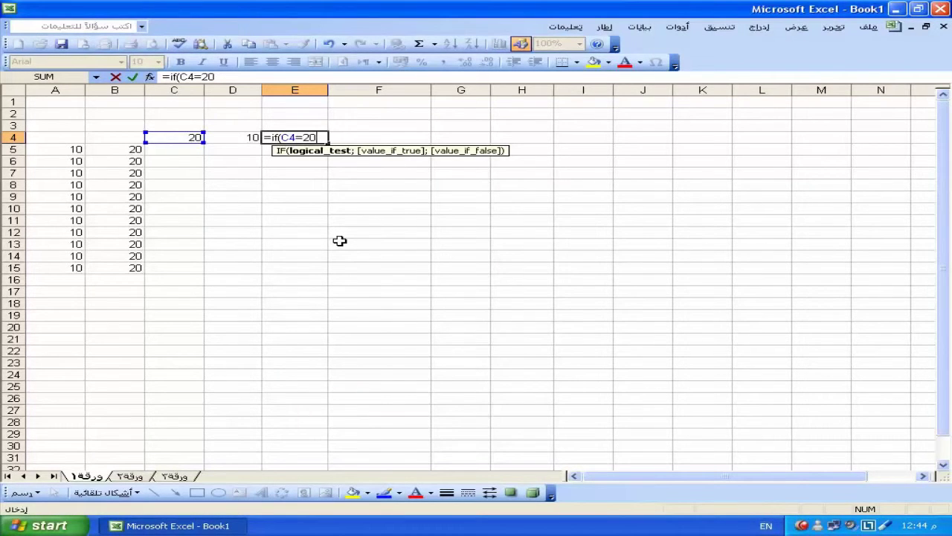
{"action": "key", "text": "BackSpace"}
{"action": "key", "text": "BackSpace"}
{"action": "key", "text": "BackSpace"}
{"action": "key", "text": "BackSpace"}
{"action": "key", "text": "BackSpace"}
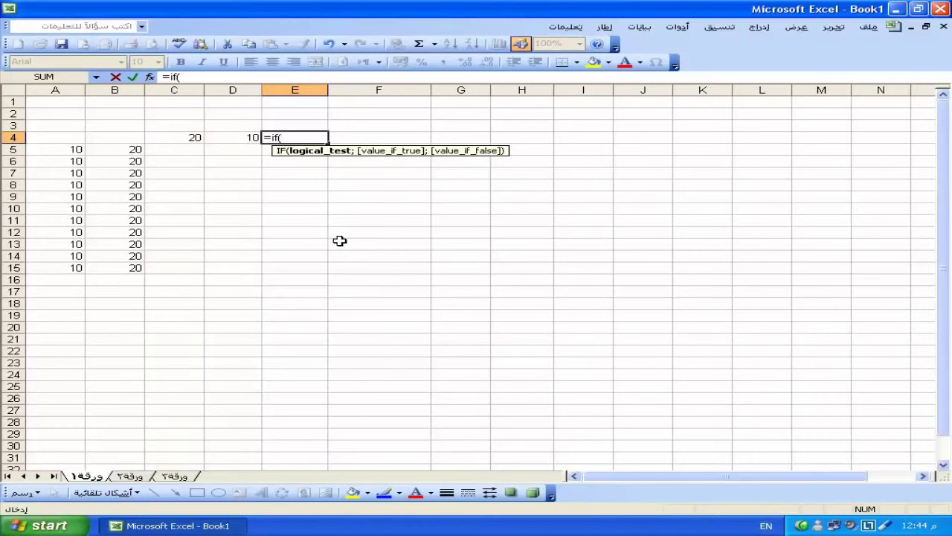
{"action": "left_click", "coordinate": [187, 142]}
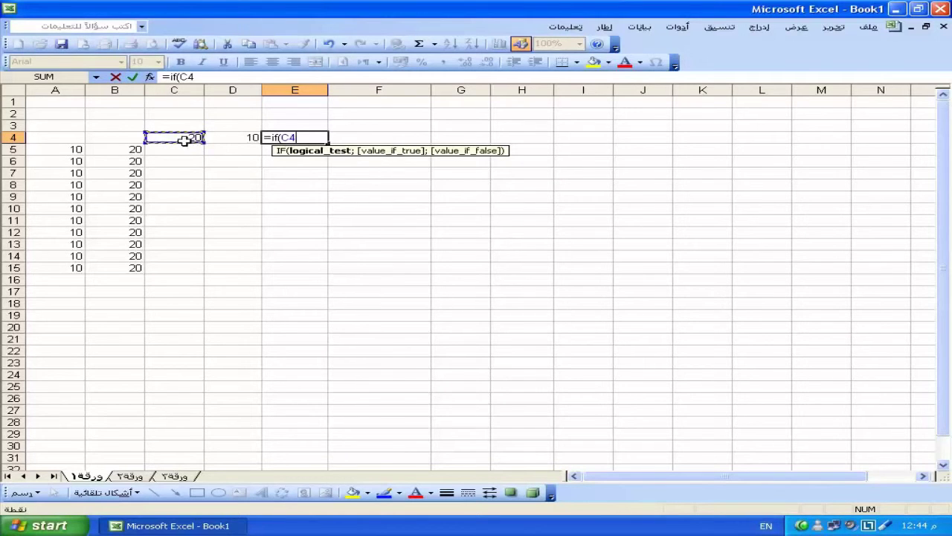
{"action": "type", "text": ">"}
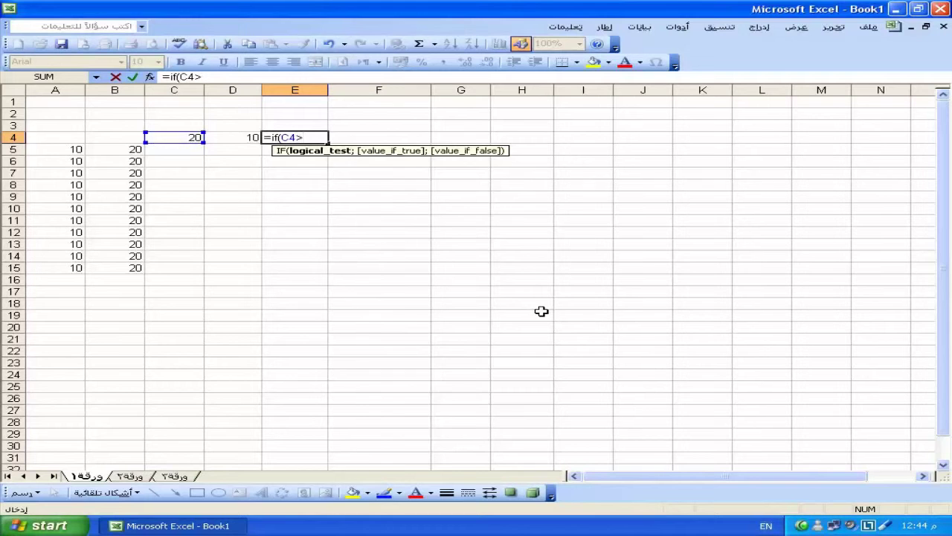
{"action": "left_click", "coordinate": [250, 137]}
{"action": "type", "text": ";"}
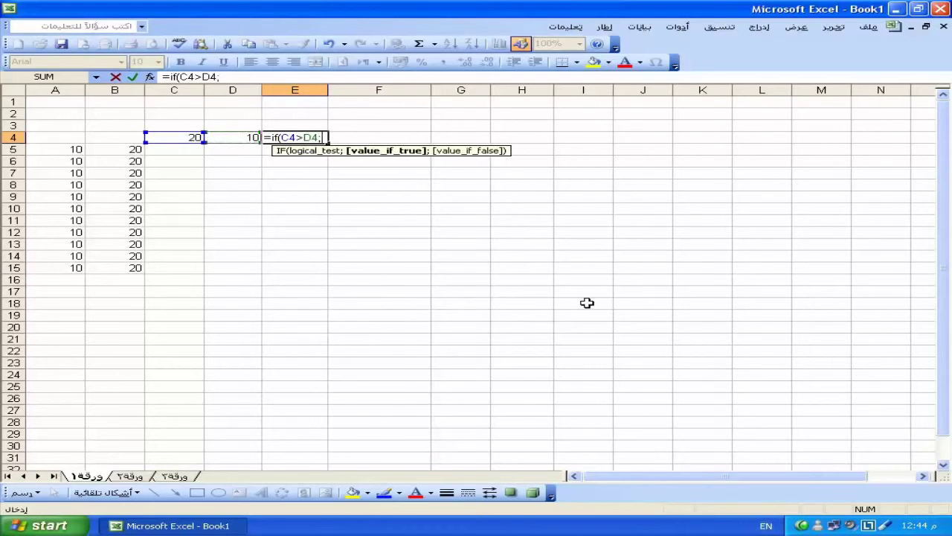
{"action": "type", "text": "sum("}
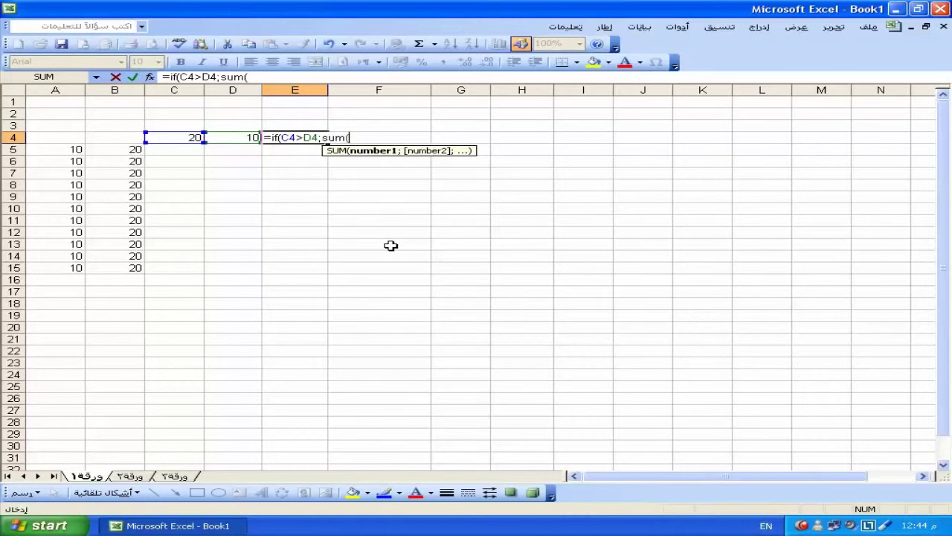
Complete it with SUM(A5:A15) and MAX(B5:B15) as the outcomes, giving 110.
{"action": "left_click", "coordinate": [65, 149]}
{"action": "left_click_drag", "start_coordinate": [65, 150], "coordinate": [65, 268]}
{"action": "type", "text": ")"}
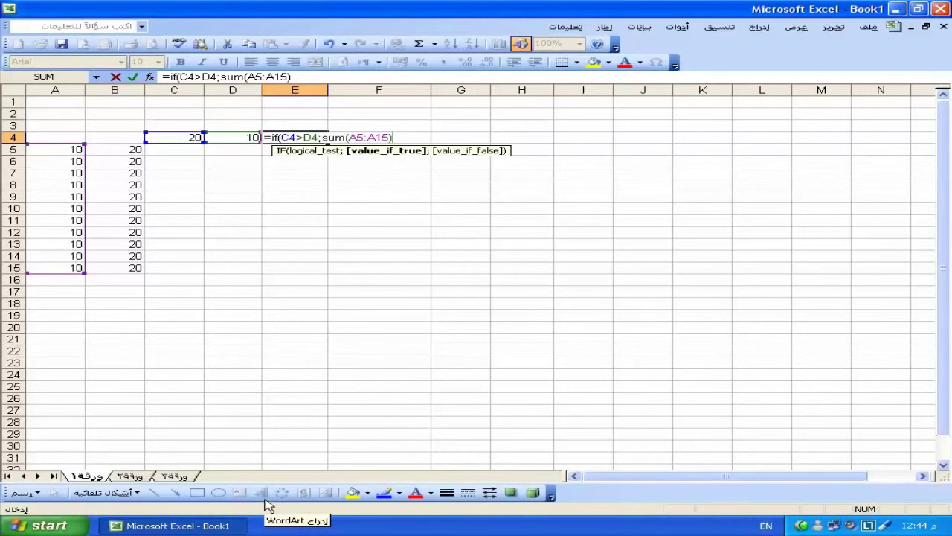
{"action": "type", "text": ";sum("}
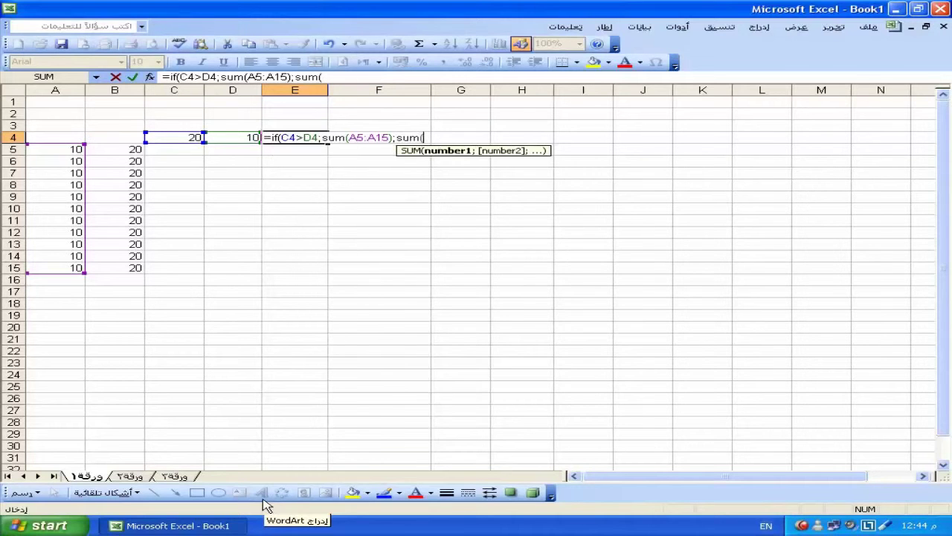
{"action": "key", "text": "BackSpace"}
{"action": "key", "text": "BackSpace"}
{"action": "key", "text": "BackSpace"}
{"action": "key", "text": "BackSpace"}
{"action": "type", "text": "max("}
{"action": "left_click", "coordinate": [124, 152]}
{"action": "left_click_drag", "start_coordinate": [124, 152], "coordinate": [125, 268]}
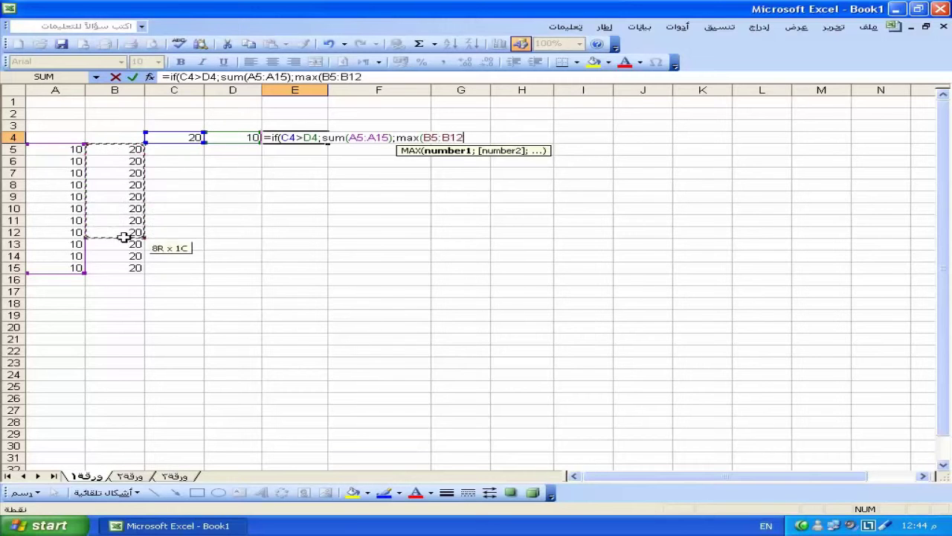
{"action": "type", "text": ")"}
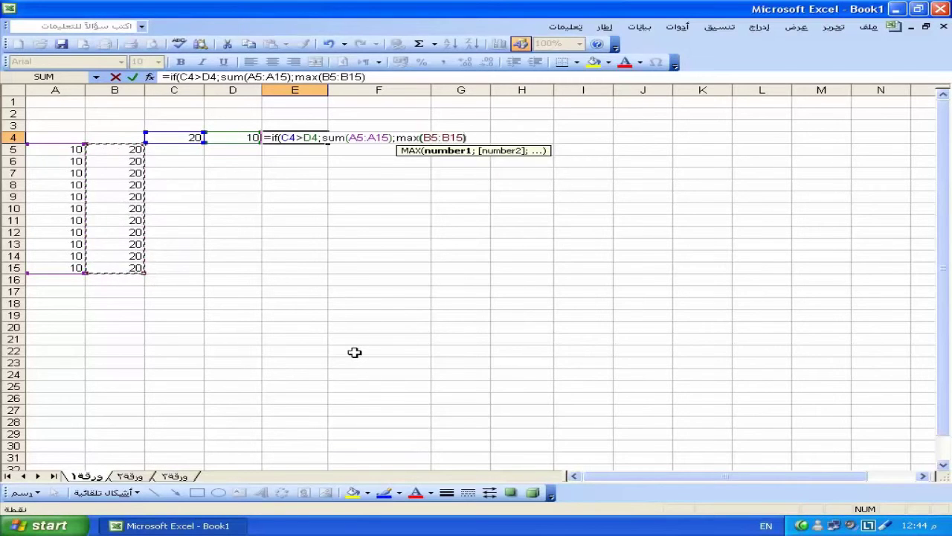
{"action": "type", "text": ")"}
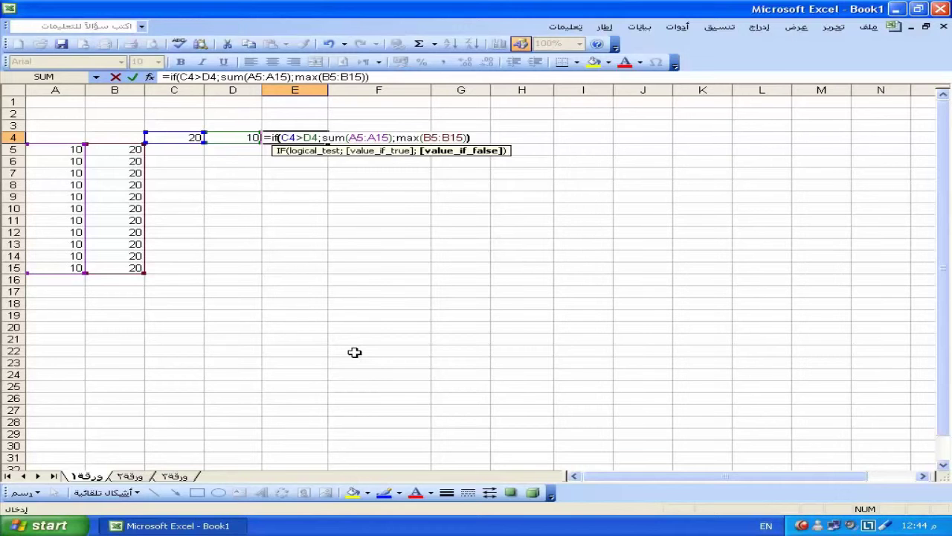
{"action": "key", "text": "Return"}
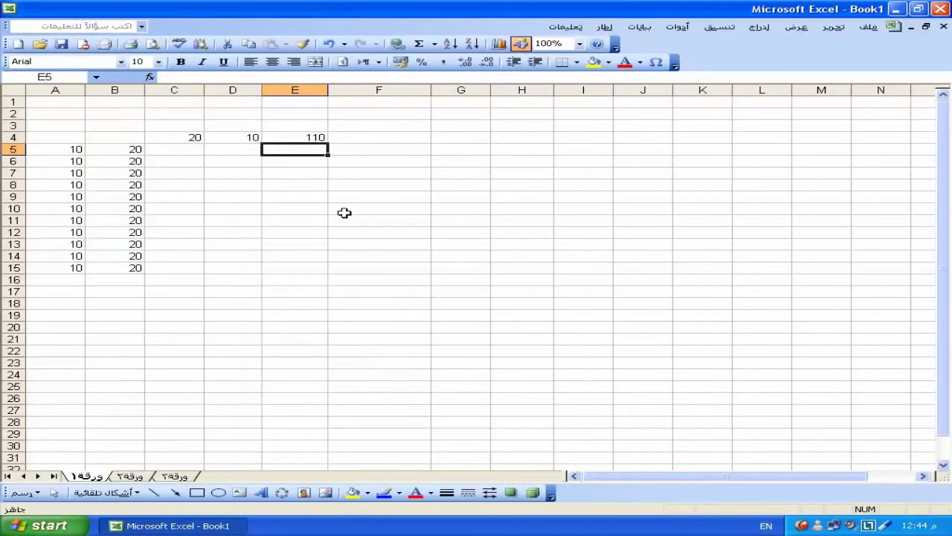
{"action": "left_click", "coordinate": [325, 138]}
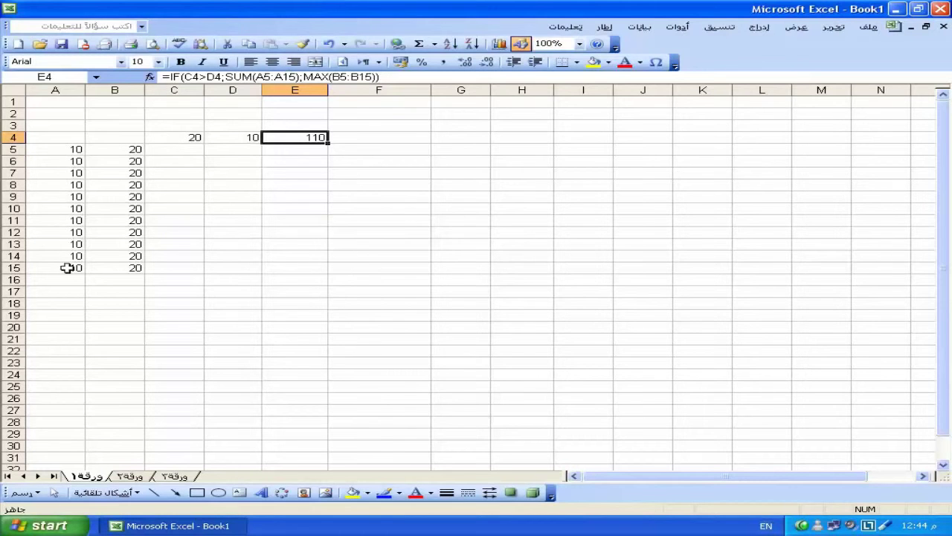
Count the values in A5:A15 with a COUNT formula in A16.
{"action": "left_click_drag", "start_coordinate": [70, 149], "coordinate": [69, 264]}
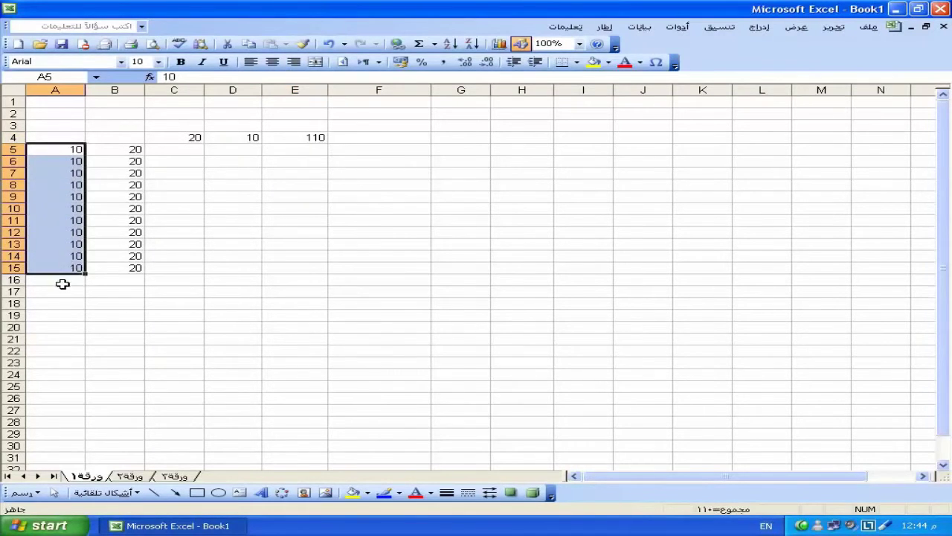
{"action": "left_click", "coordinate": [63, 286]}
{"action": "type", "text": "=count("}
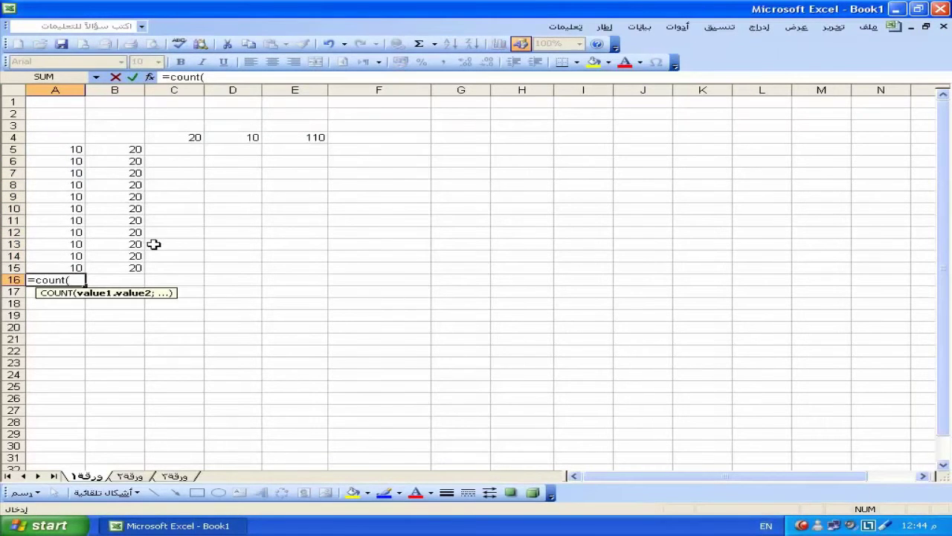
{"action": "left_click_drag", "start_coordinate": [52, 149], "coordinate": [48, 268]}
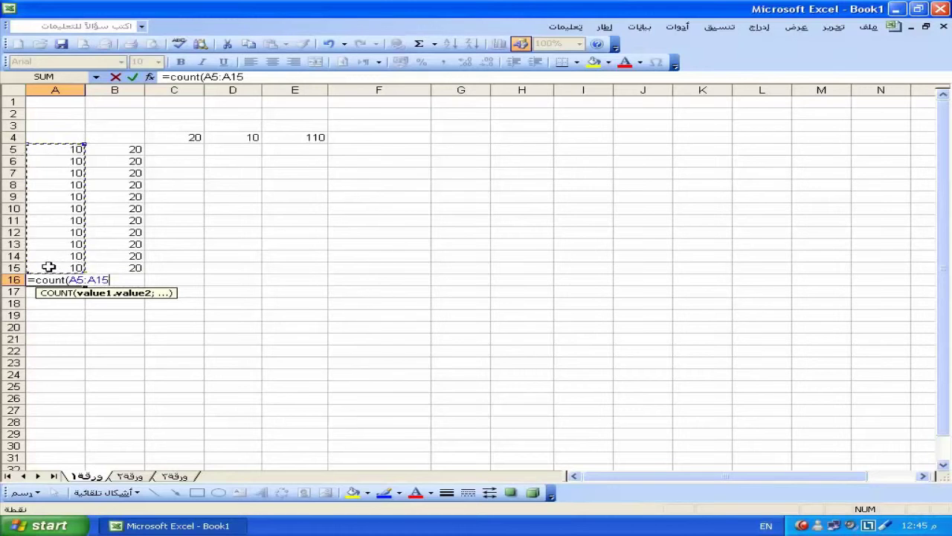
{"action": "key", "text": "Return"}
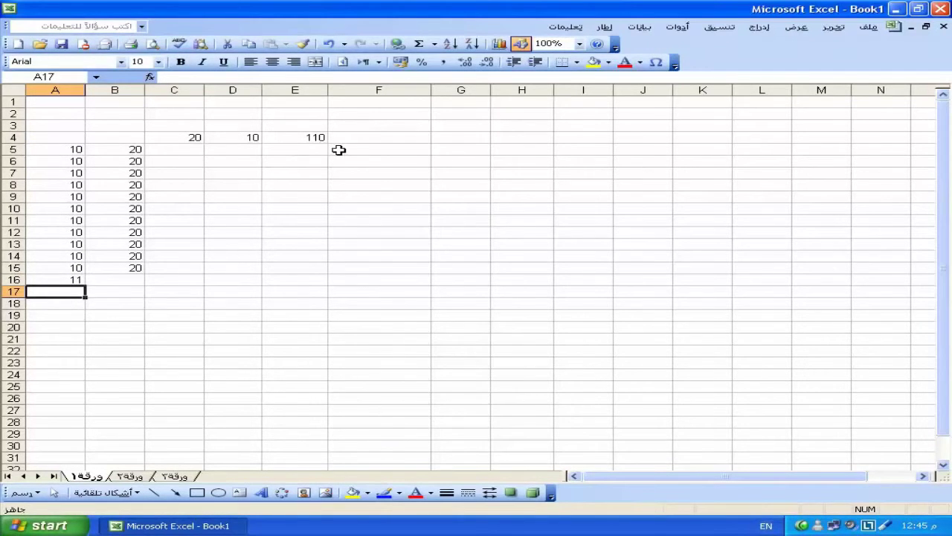
Change B10 to 30 and C4 to 5 so E4 recalculates.
{"action": "left_click", "coordinate": [200, 140]}
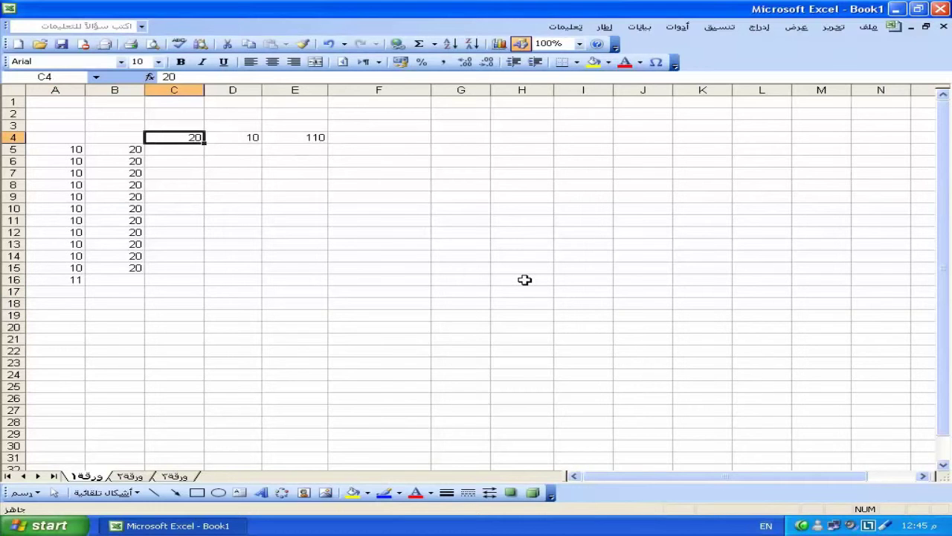
{"action": "left_click", "coordinate": [108, 209]}
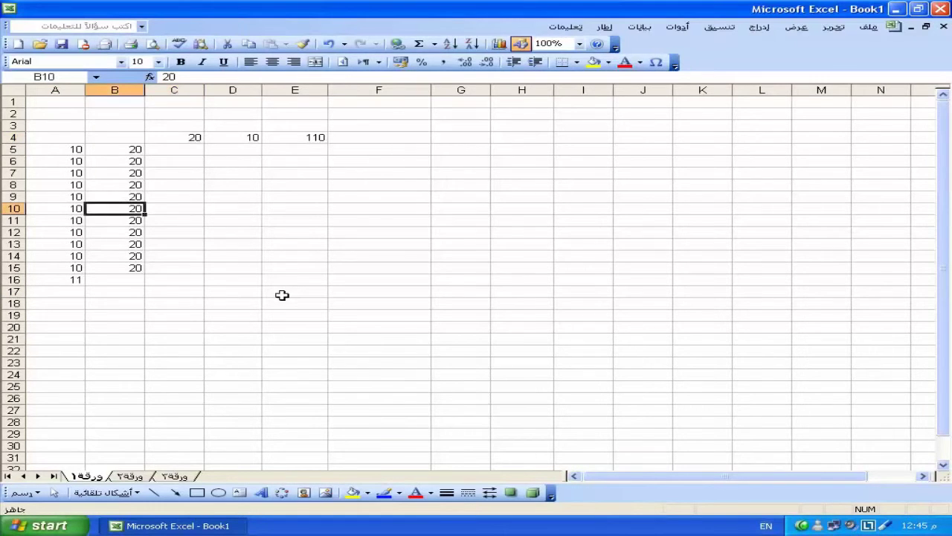
{"action": "type", "text": "30"}
{"action": "key", "text": "Return"}
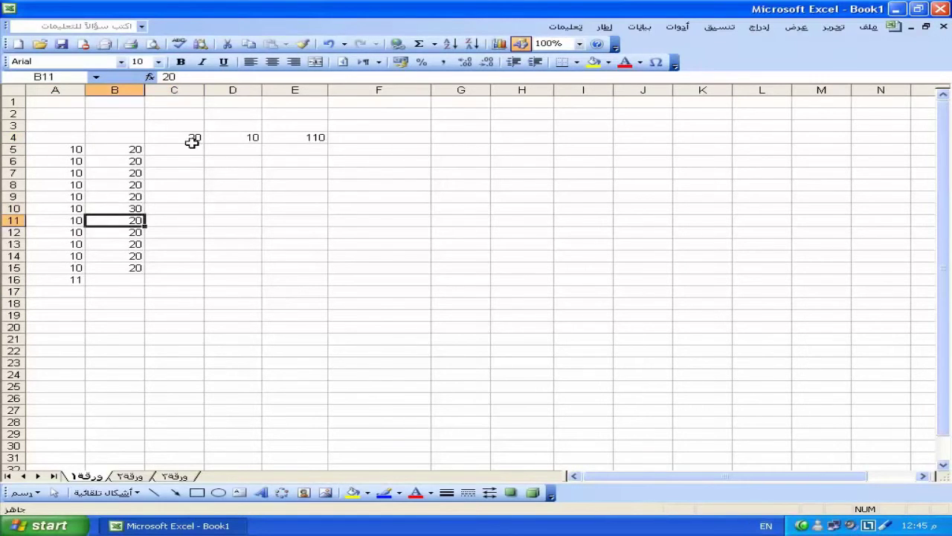
{"action": "left_click", "coordinate": [193, 140]}
{"action": "type", "text": "5"}
{"action": "key", "text": "Return"}
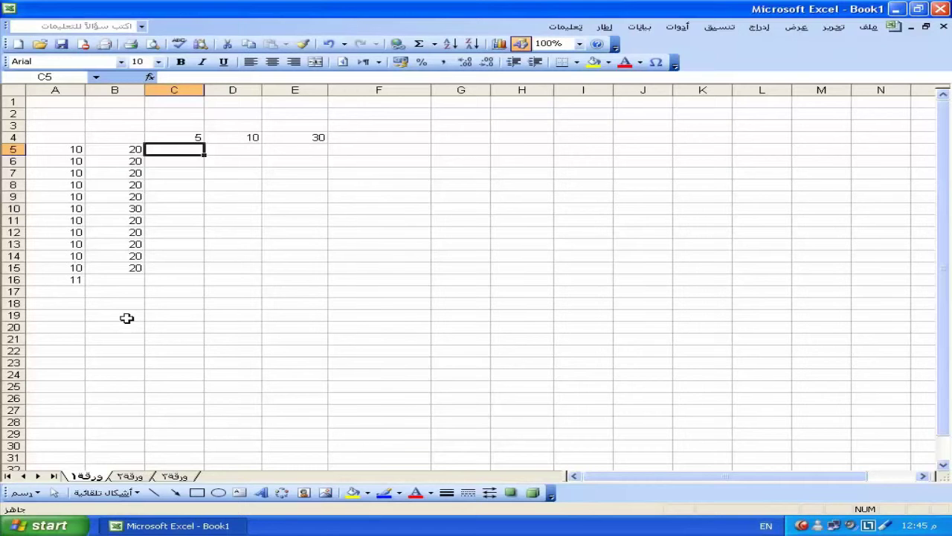
Clear all contents from the block A4:F22.
{"action": "left_click_drag", "start_coordinate": [357, 139], "coordinate": [52, 352]}
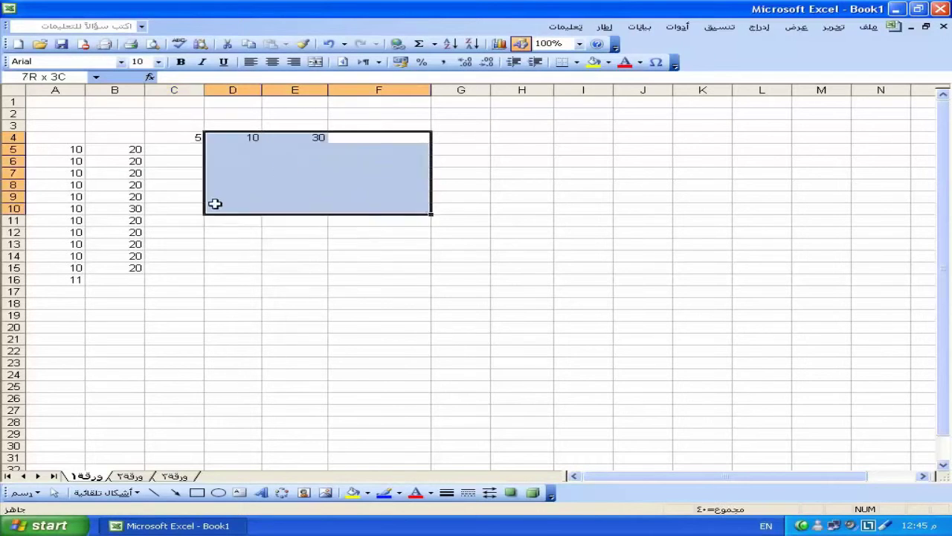
{"action": "key", "text": "Delete"}
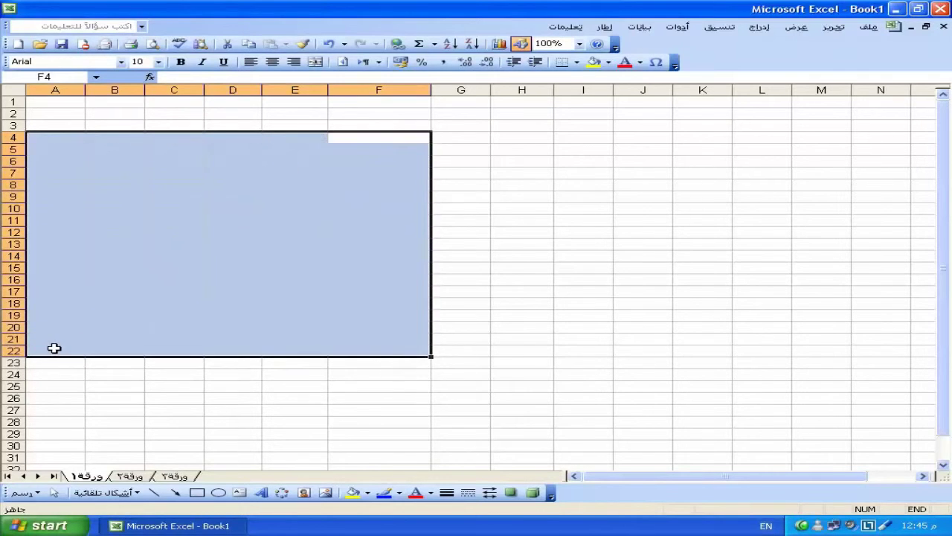
{"action": "left_click", "coordinate": [214, 232]}
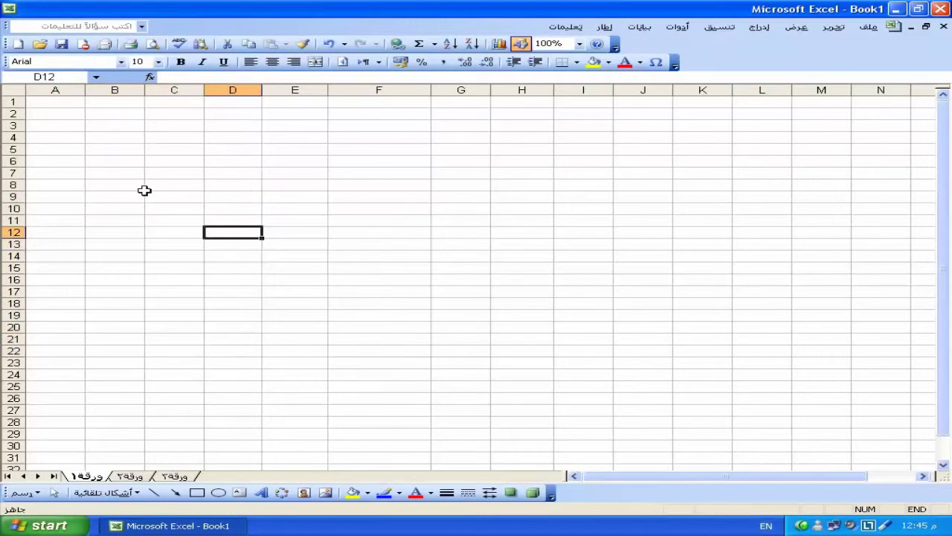
Start an =if(or( formula in B7, then cancel it.
{"action": "left_click", "coordinate": [113, 174]}
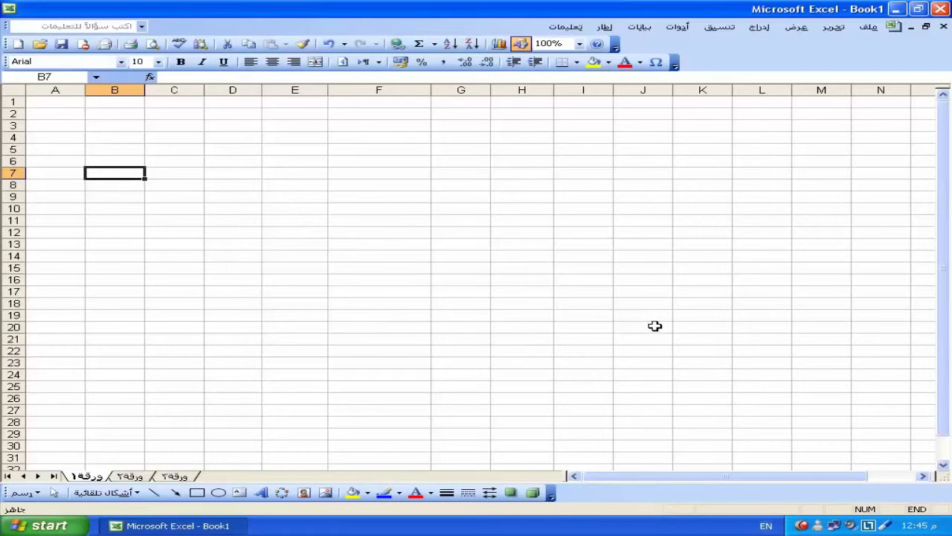
{"action": "type", "text": "=if"}
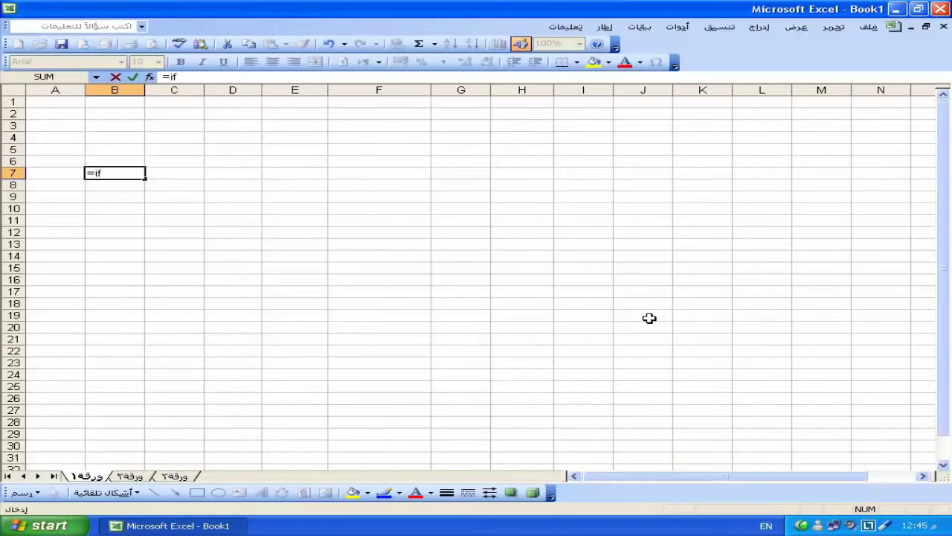
{"action": "type", "text": "("}
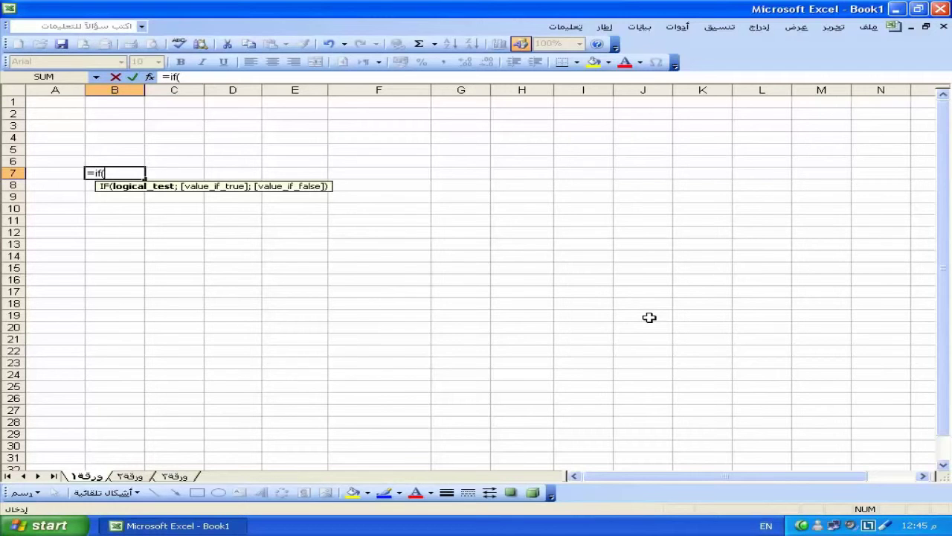
{"action": "type", "text": "or"}
{"action": "type", "text": "("}
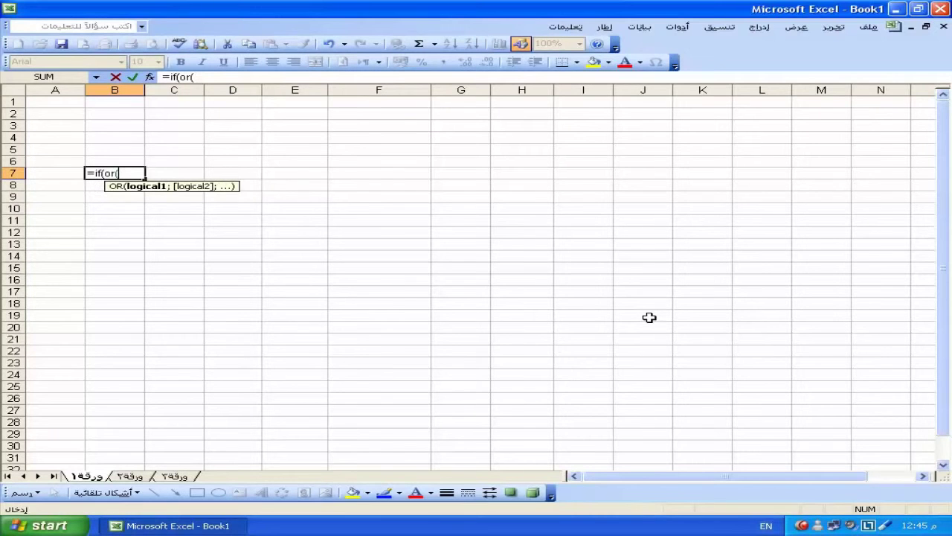
{"action": "key", "text": "Escape"}
Enter 20 in C4 as a test value.
{"action": "left_click", "coordinate": [180, 136]}
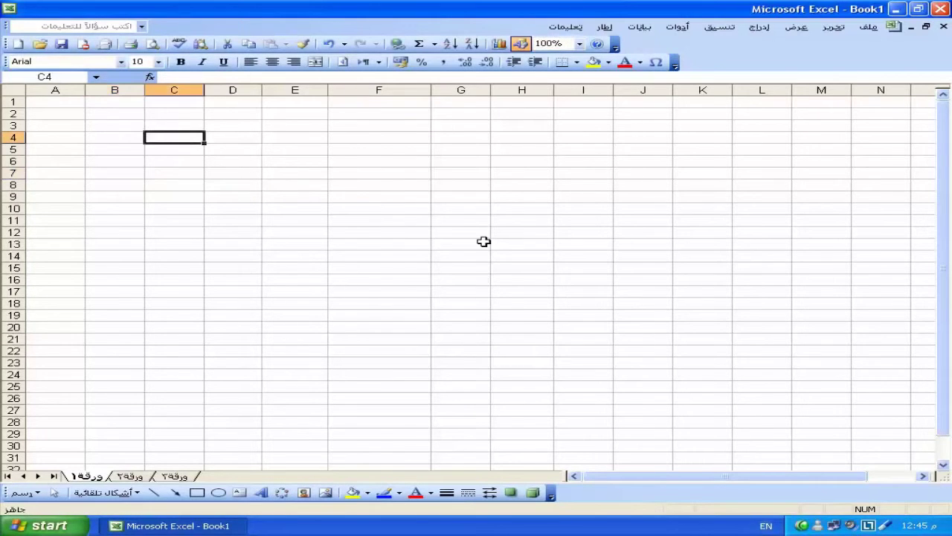
{"action": "type", "text": "20"}
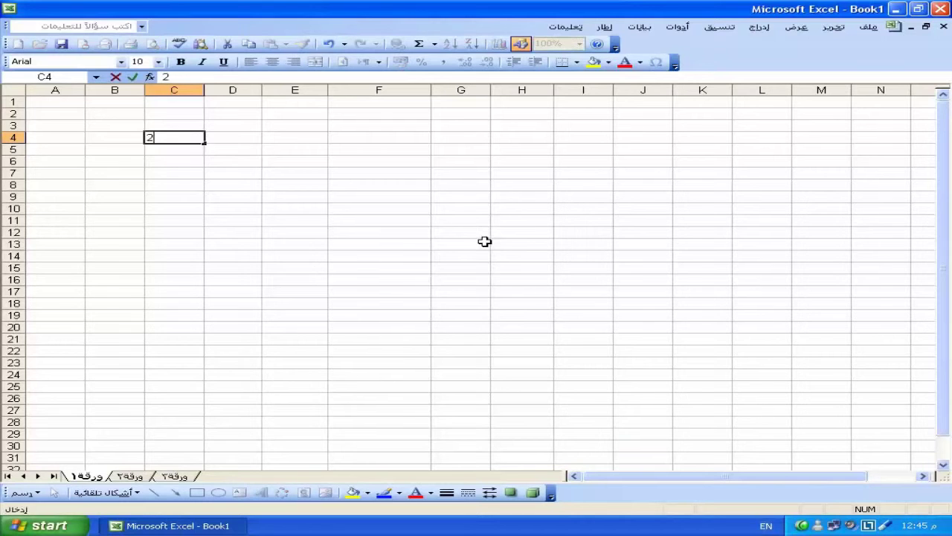
{"action": "key", "text": "Return"}
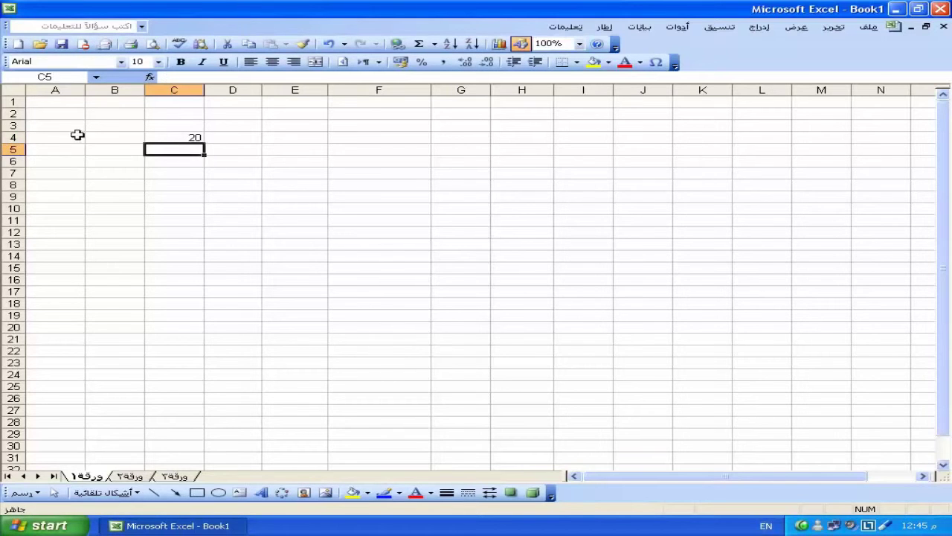
Enter =IF(OR(C4="20";C4="30");"good";"bad") in B8.
{"action": "left_click", "coordinate": [90, 184]}
{"action": "type", "text": "=if(or"}
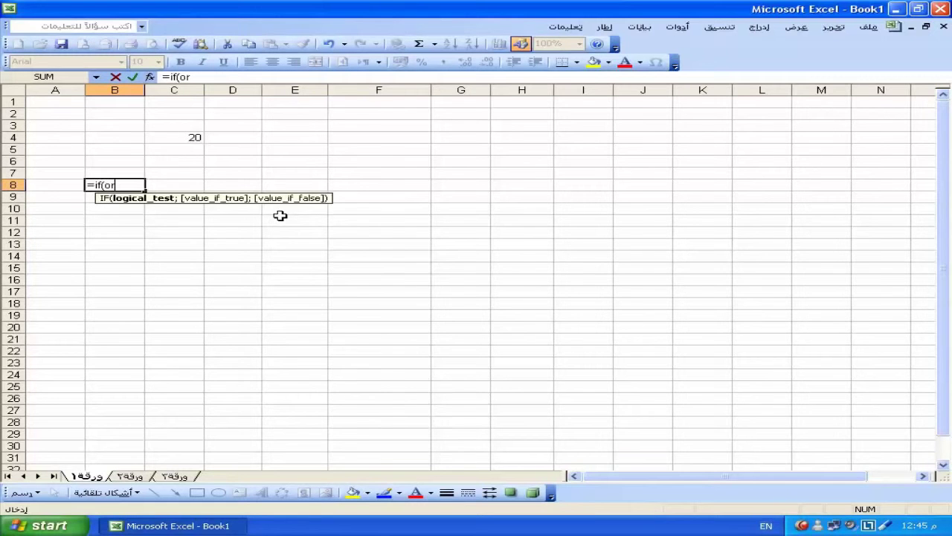
{"action": "type", "text": "("}
{"action": "left_click", "coordinate": [197, 141]}
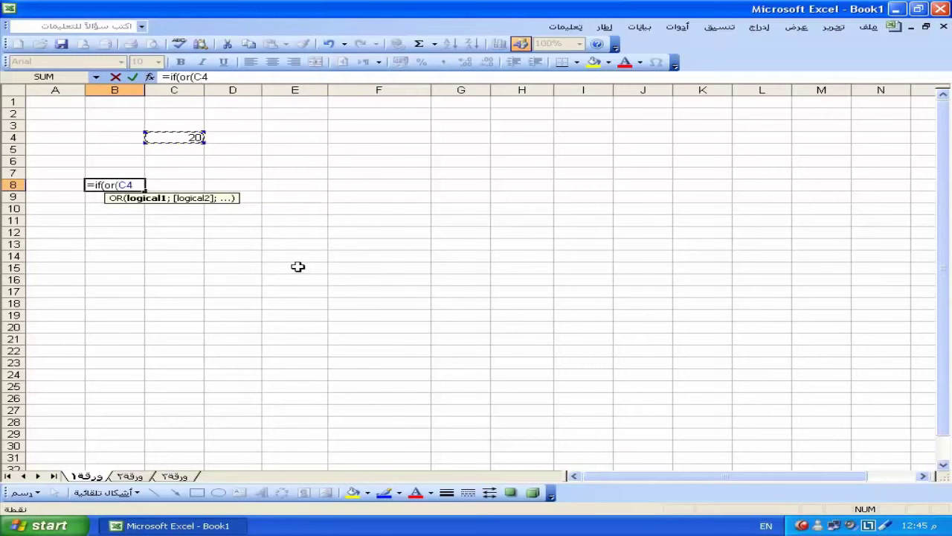
{"action": "type", "text": "="}
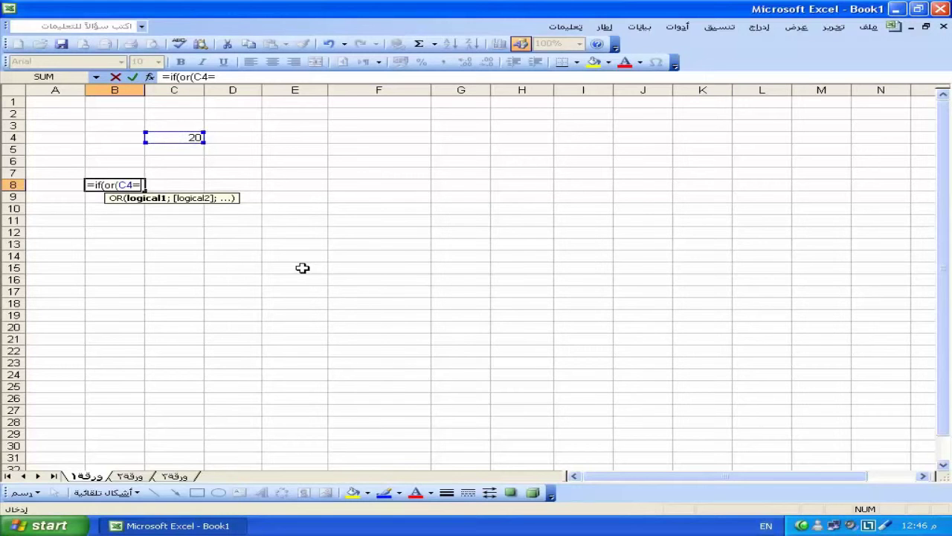
{"action": "type", "text": "\"20\""}
{"action": "type", "text": ")"}
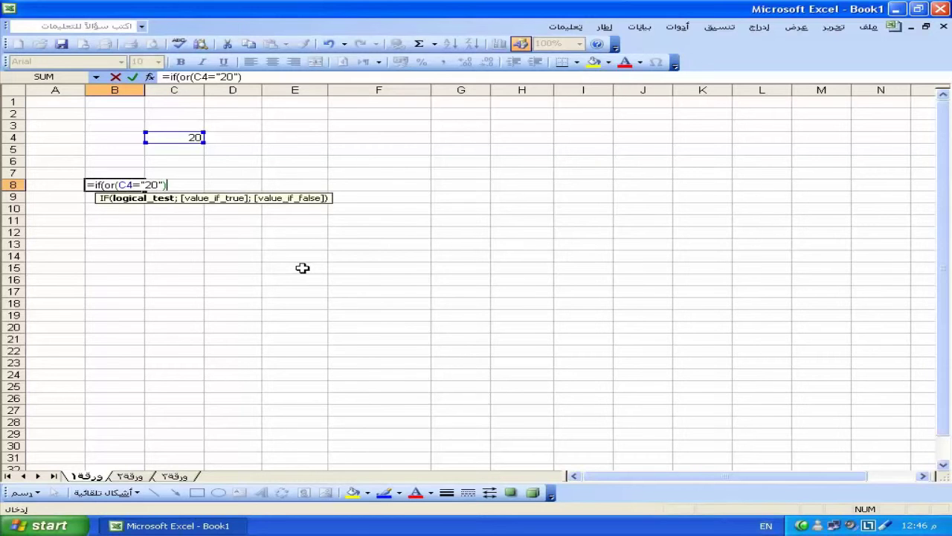
{"action": "type", "text": ";"}
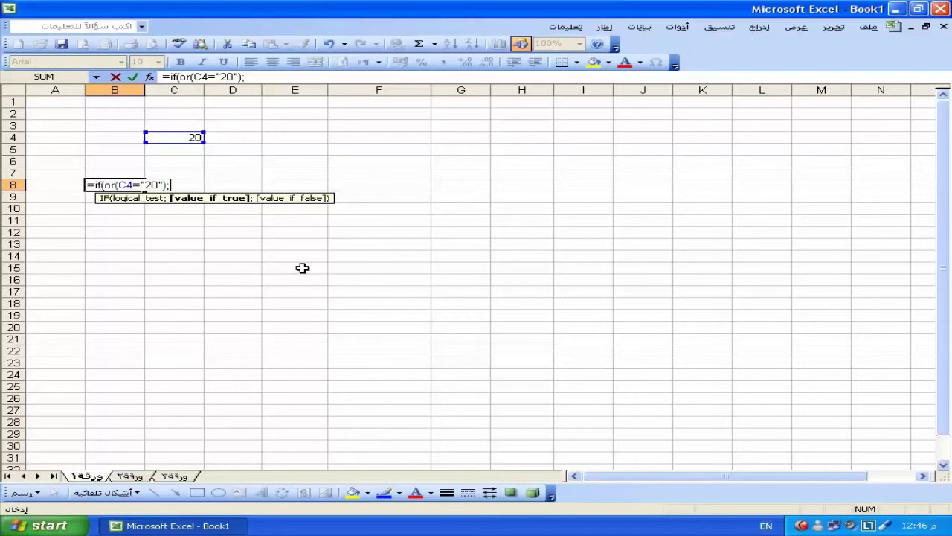
{"action": "key", "text": "BackSpace"}
{"action": "key", "text": "BackSpace"}
{"action": "type", "text": ";"}
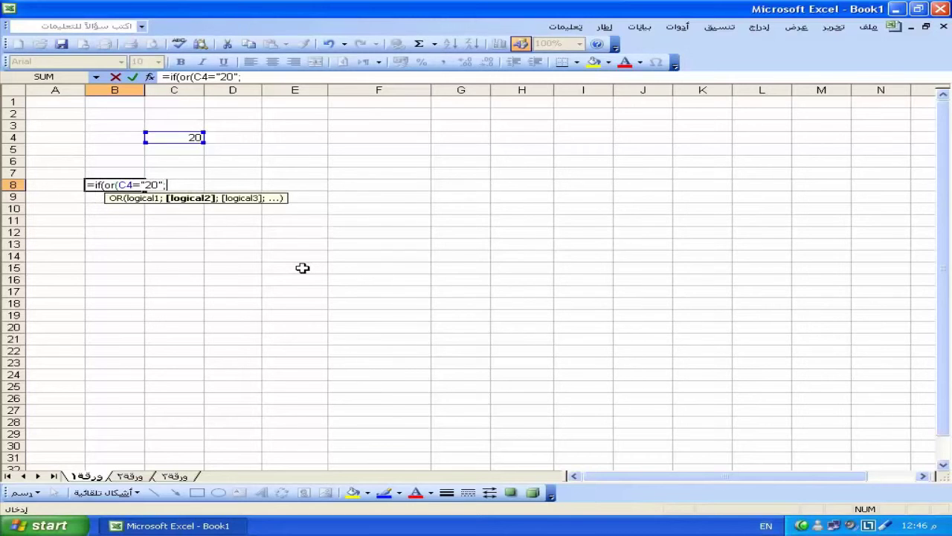
{"action": "type", "text": "("}
{"action": "key", "text": "BackSpace"}
{"action": "left_click", "coordinate": [190, 135]}
{"action": "type", "text": "=\"30\")"}
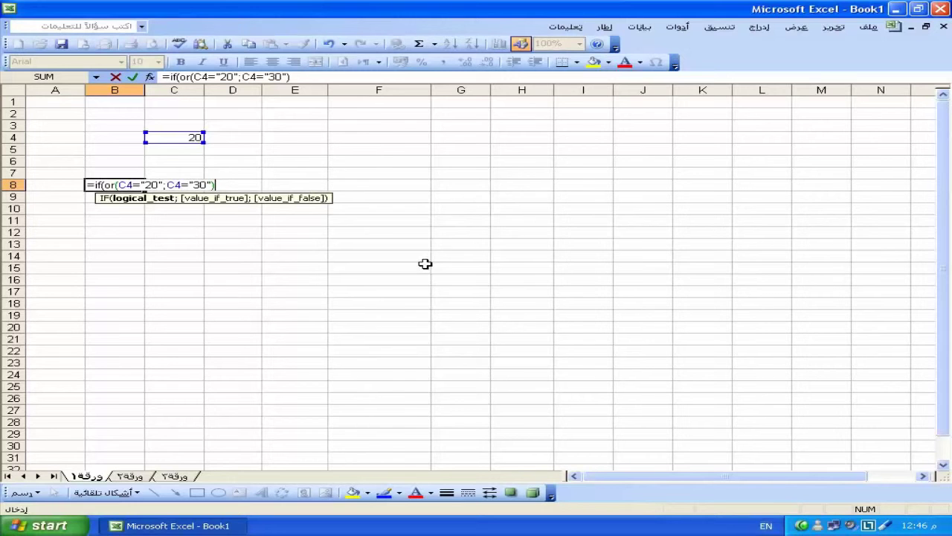
{"action": "type", "text": ";"}
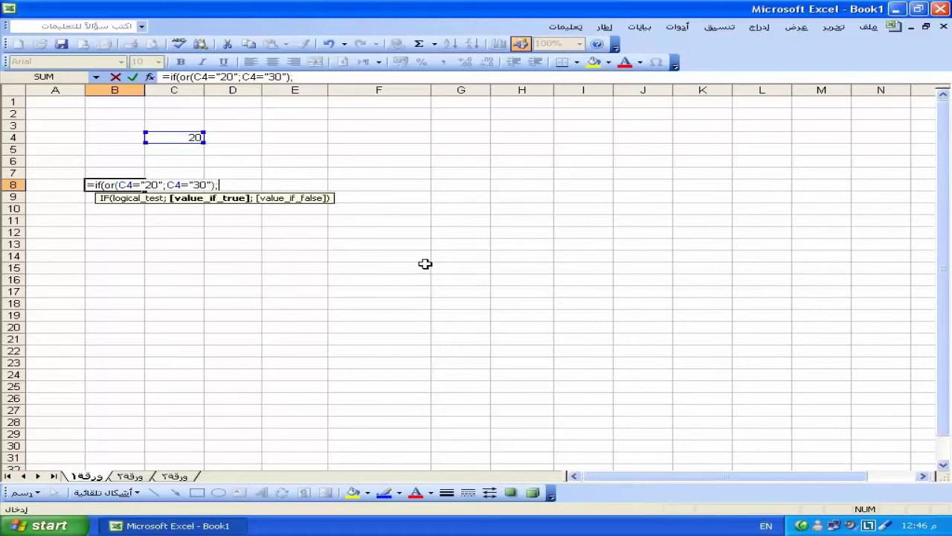
{"action": "type", "text": "\"good\""}
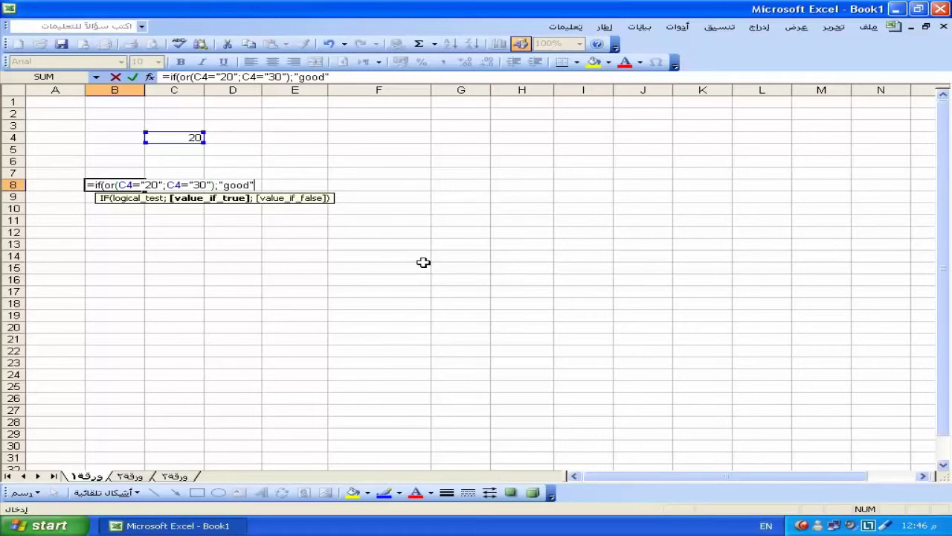
{"action": "type", "text": ";"}
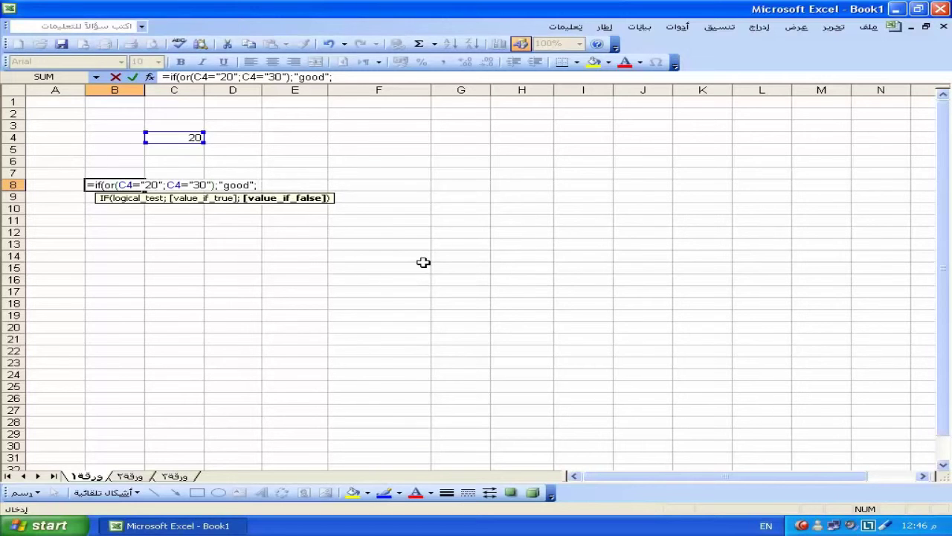
{"action": "type", "text": "\"bad\""}
{"action": "type", "text": ")"}
{"action": "key", "text": "Return"}
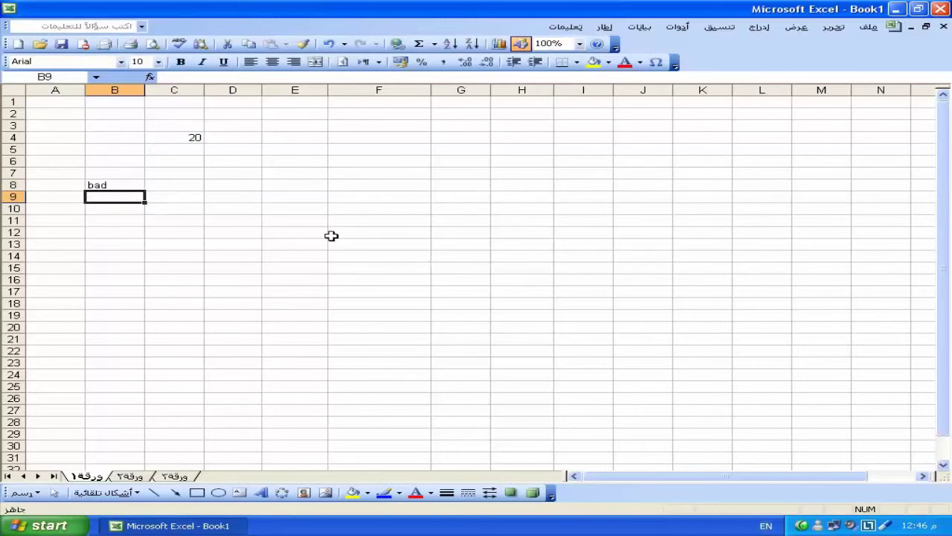
{"action": "left_click", "coordinate": [126, 185]}
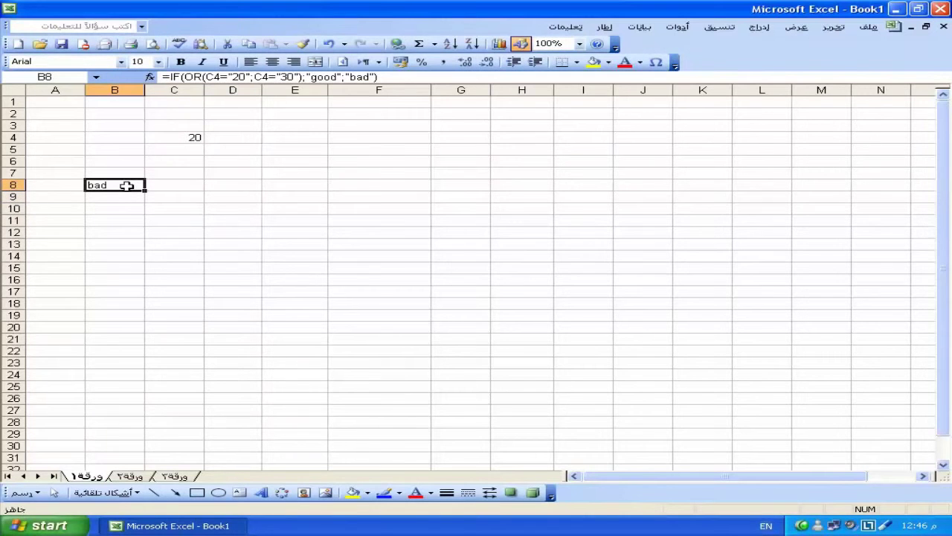
Remove the quotes around 20 and 30 in B8's formula so it tests numbers.
{"action": "double_click", "coordinate": [119, 185]}
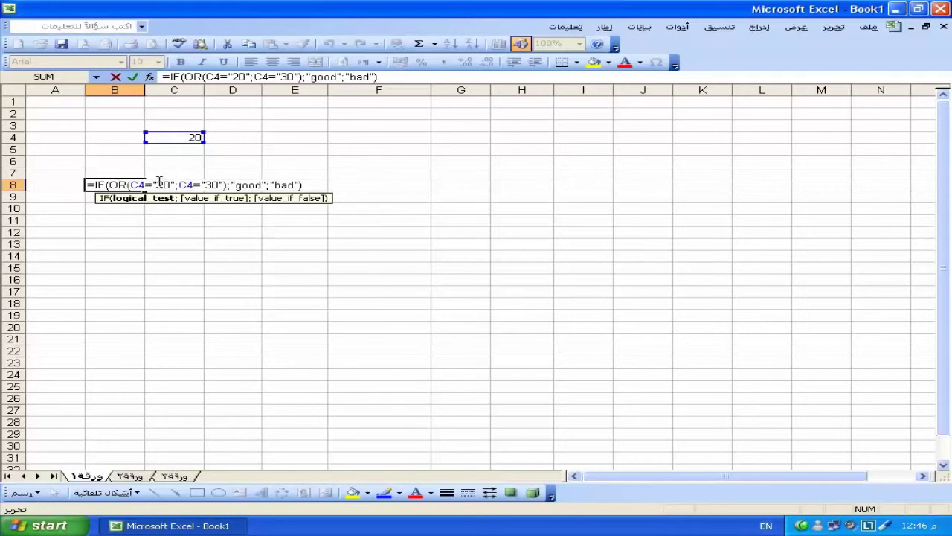
{"action": "left_click", "coordinate": [158, 182]}
{"action": "key", "text": "BackSpace"}
{"action": "key", "text": "Right"}
{"action": "key", "text": "Right"}
{"action": "key", "text": "Right"}
{"action": "key", "text": "BackSpace"}
{"action": "key", "text": "Right"}
{"action": "key", "text": "Right"}
{"action": "key", "text": "Right"}
{"action": "key", "text": "Right"}
{"action": "key", "text": "Right"}
{"action": "key", "text": "BackSpace"}
{"action": "key", "text": "Right"}
{"action": "key", "text": "Right"}
{"action": "key", "text": "Delete"}
{"action": "key", "text": "Return"}
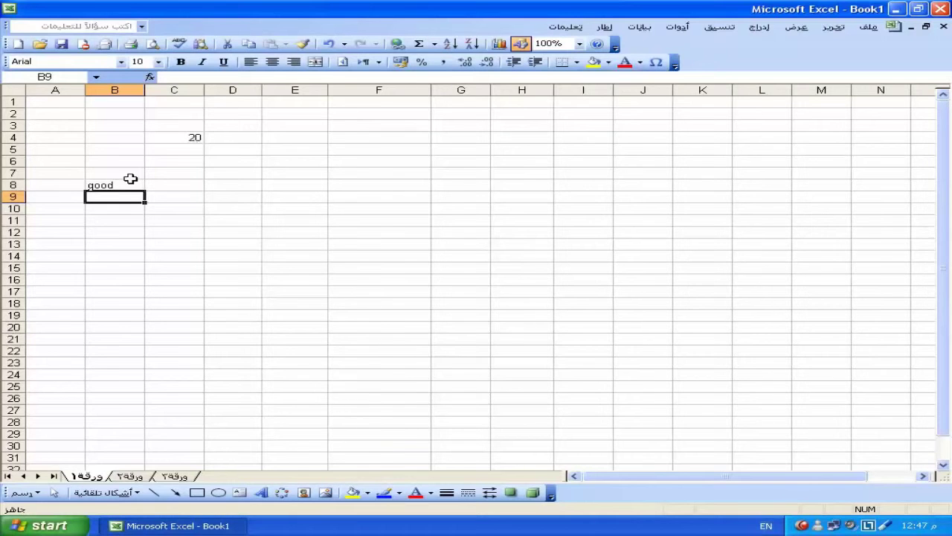
{"action": "double_click", "coordinate": [125, 185]}
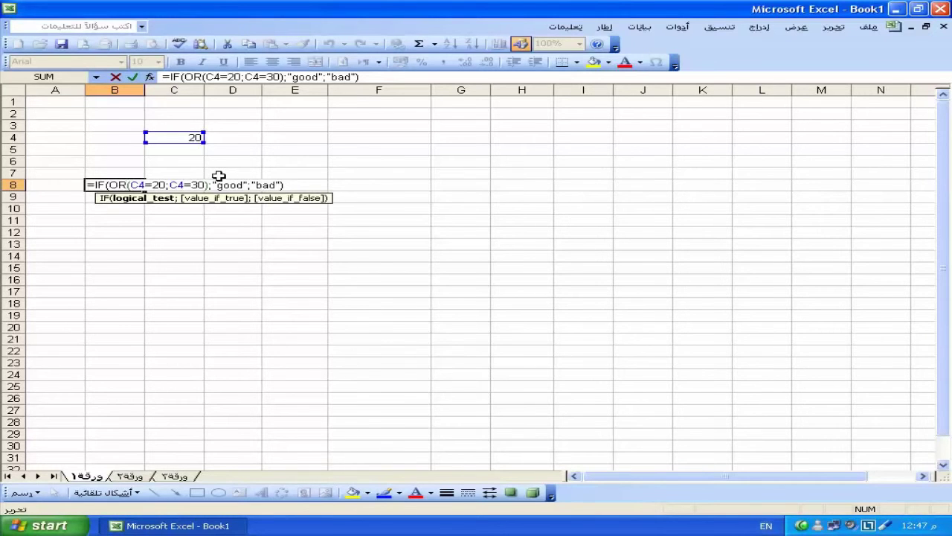
{"action": "key", "text": "Escape"}
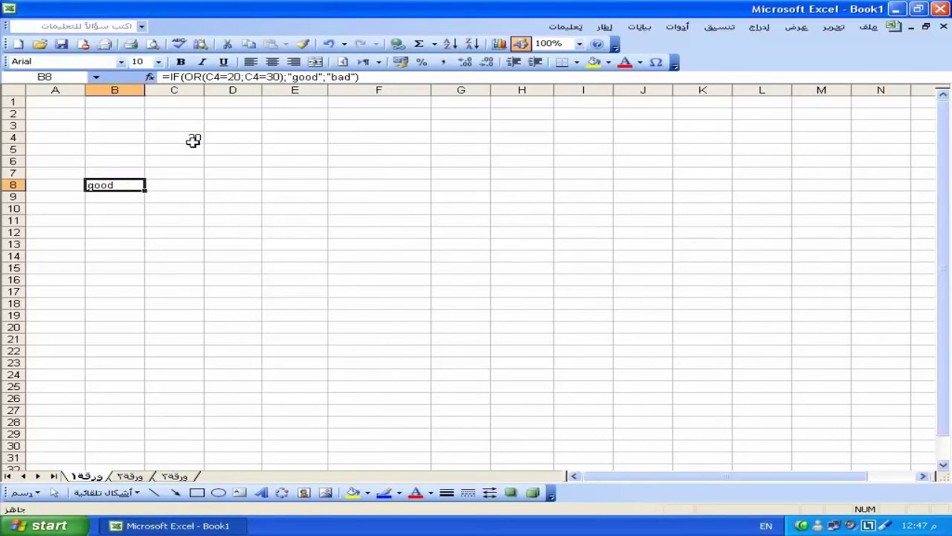
Set C4 to 30, enter 1 in C5, then change C4 to 10.
{"action": "left_click", "coordinate": [194, 140]}
{"action": "type", "text": "30"}
{"action": "key", "text": "Return"}
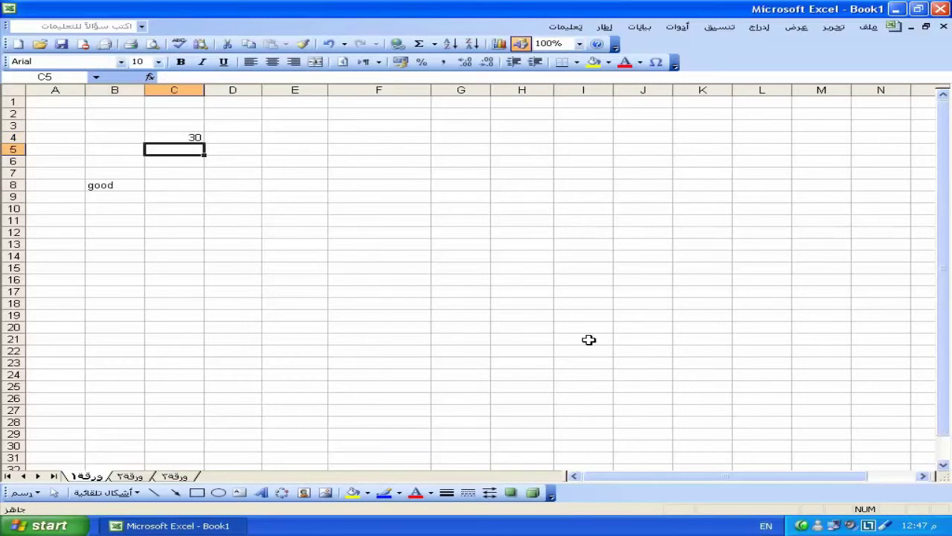
{"action": "type", "text": "1"}
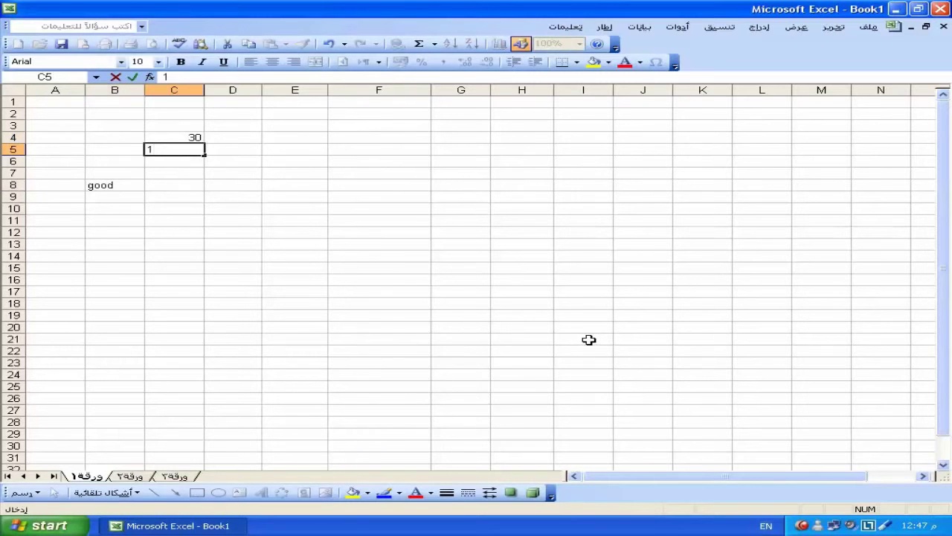
{"action": "key", "text": "Up"}
{"action": "type", "text": "10"}
{"action": "key", "text": "Return"}
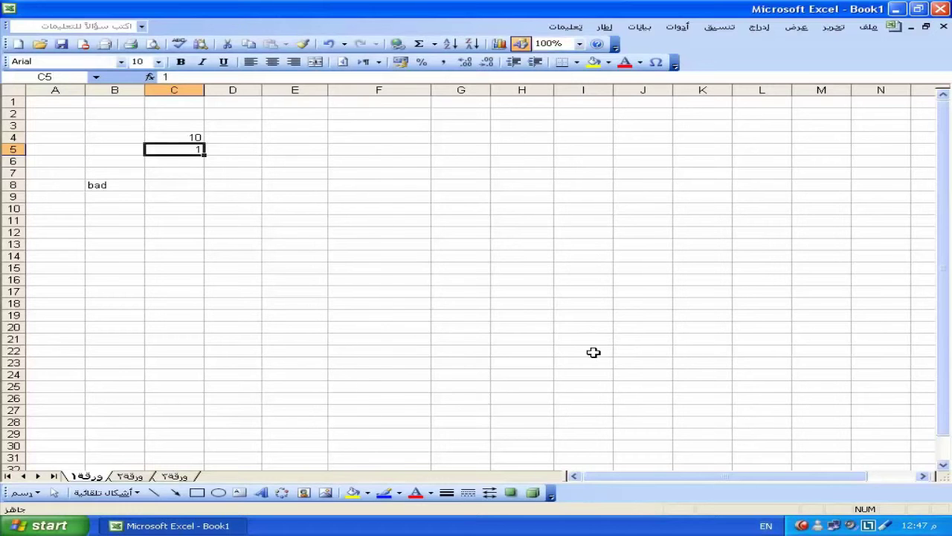
Enter =4^.5 in D8 to get 2, and type =sqrt(4) in F8.
{"action": "left_click", "coordinate": [218, 188]}
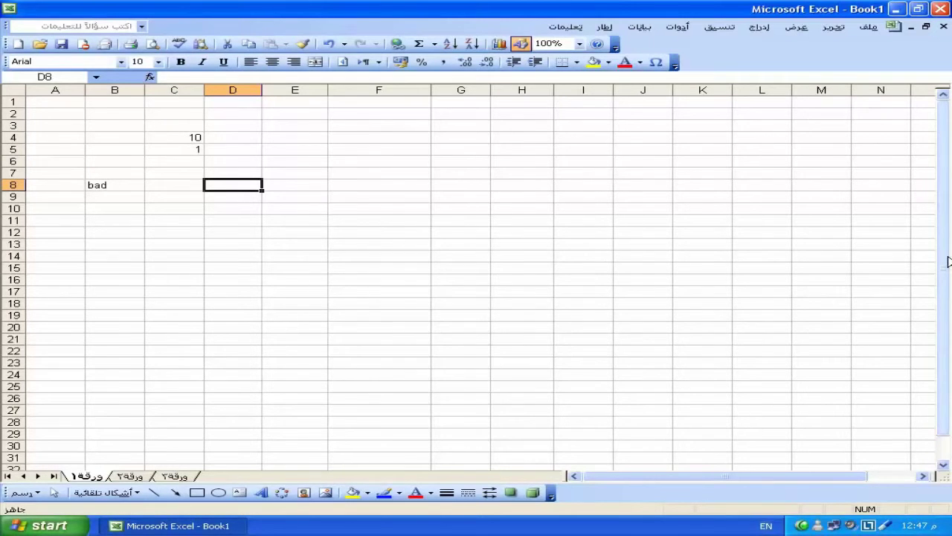
{"action": "type", "text": "=4"}
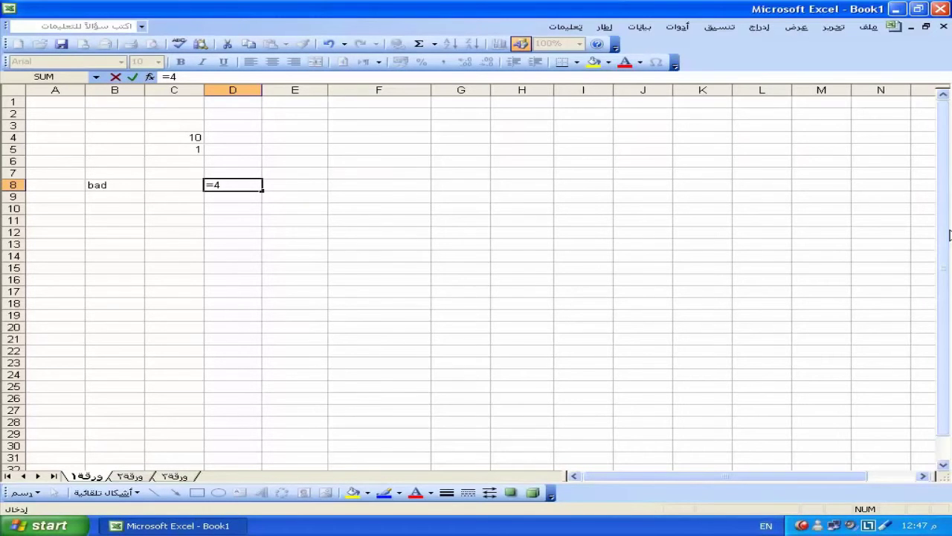
{"action": "type", "text": "^"}
{"action": "type", "text": ".5"}
{"action": "key", "text": "Return"}
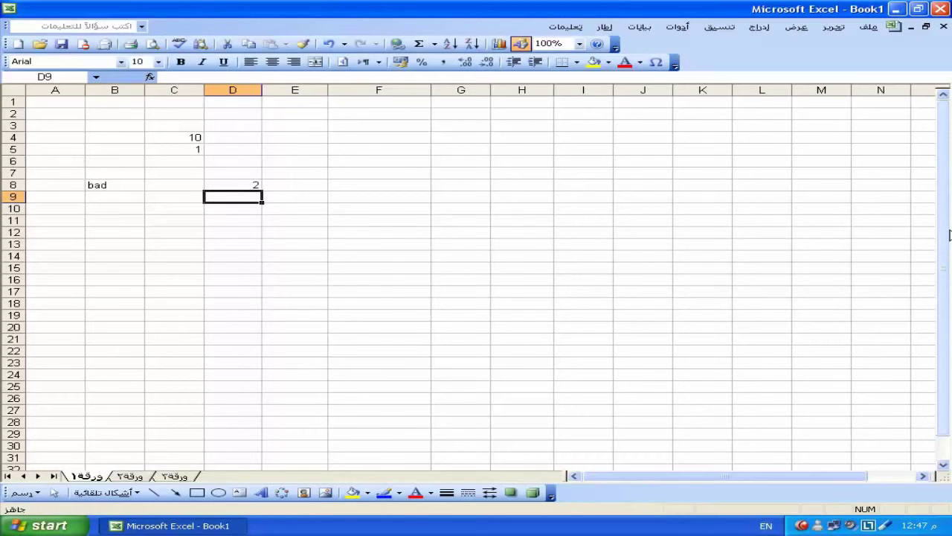
{"action": "left_click", "coordinate": [363, 184]}
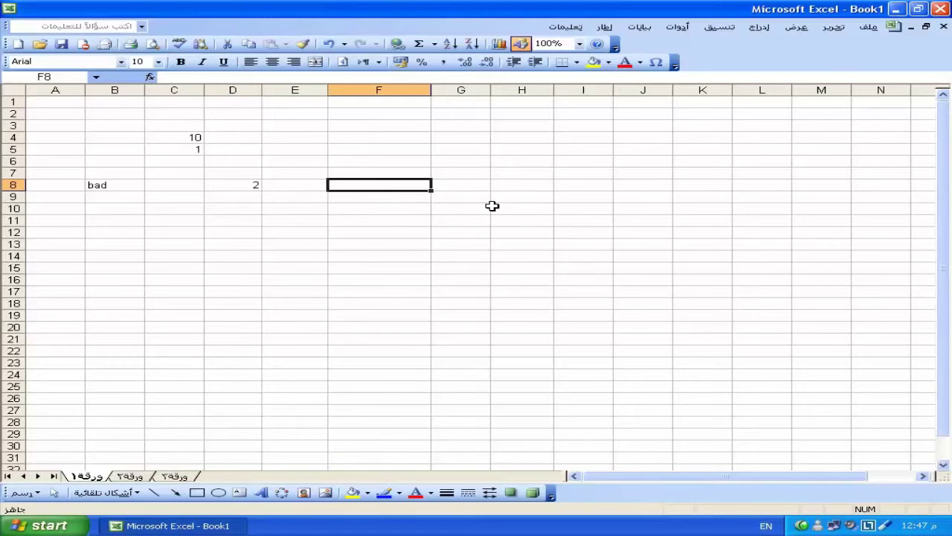
{"action": "type", "text": "=sqrt(4)"}
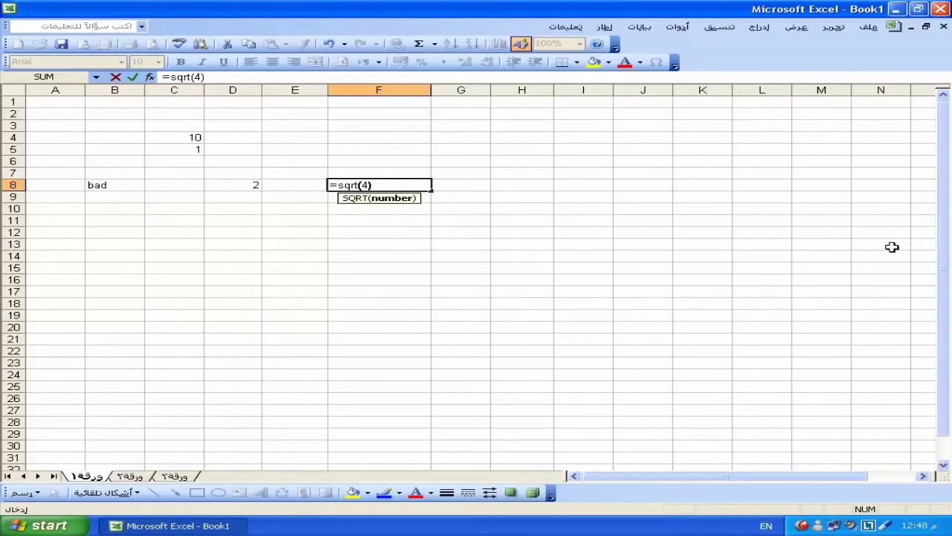
Turn F8 into =SQRT(SUM(C4:C5)), returning 3.31662479.
{"action": "key", "text": "Return"}
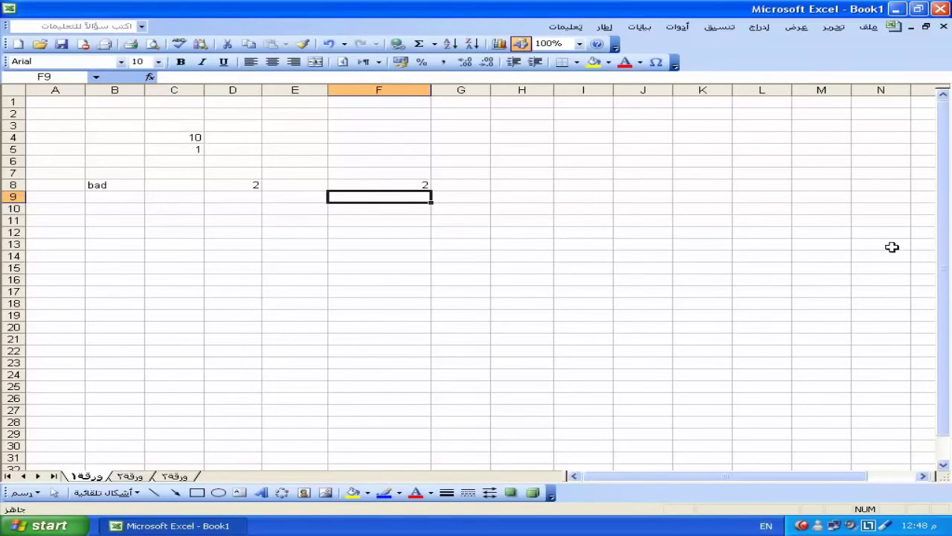
{"action": "double_click", "coordinate": [392, 183]}
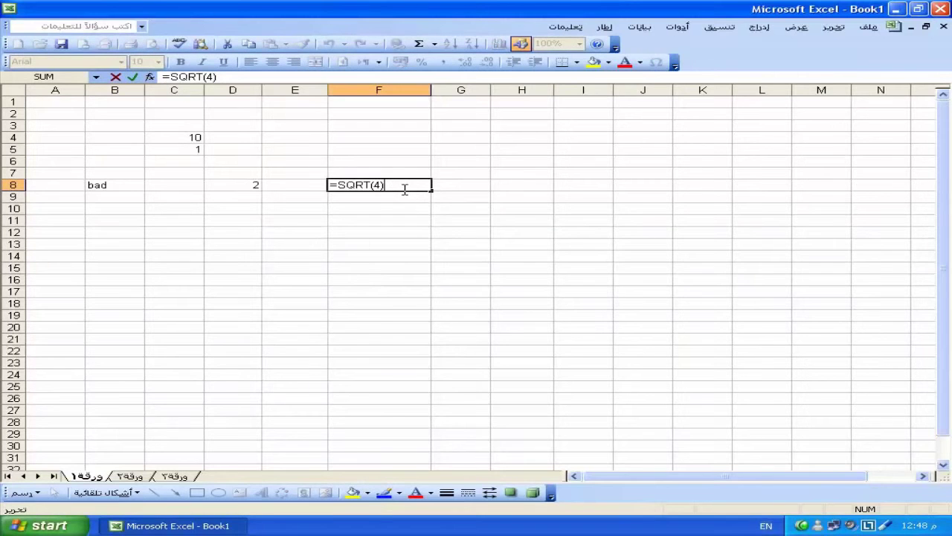
{"action": "left_click", "coordinate": [380, 184]}
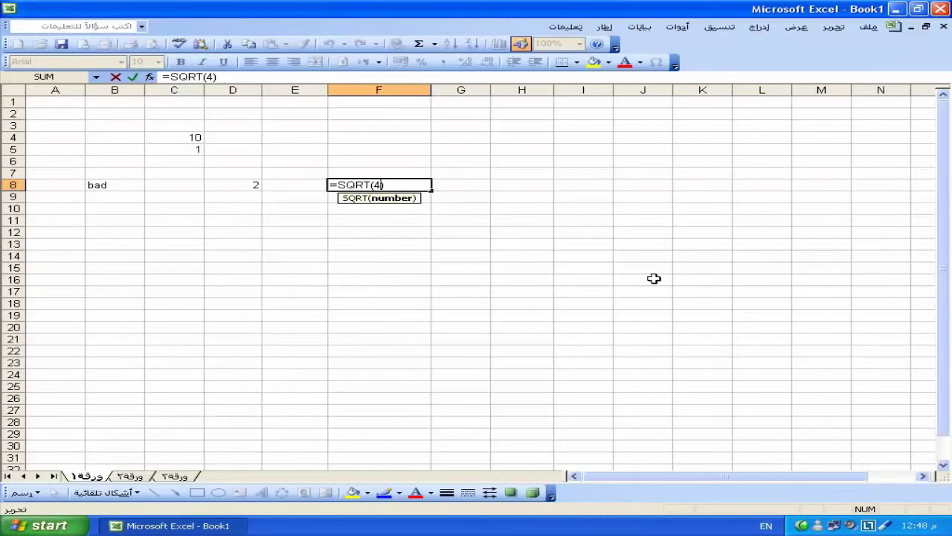
{"action": "key", "text": "BackSpace"}
{"action": "type", "text": "sum("}
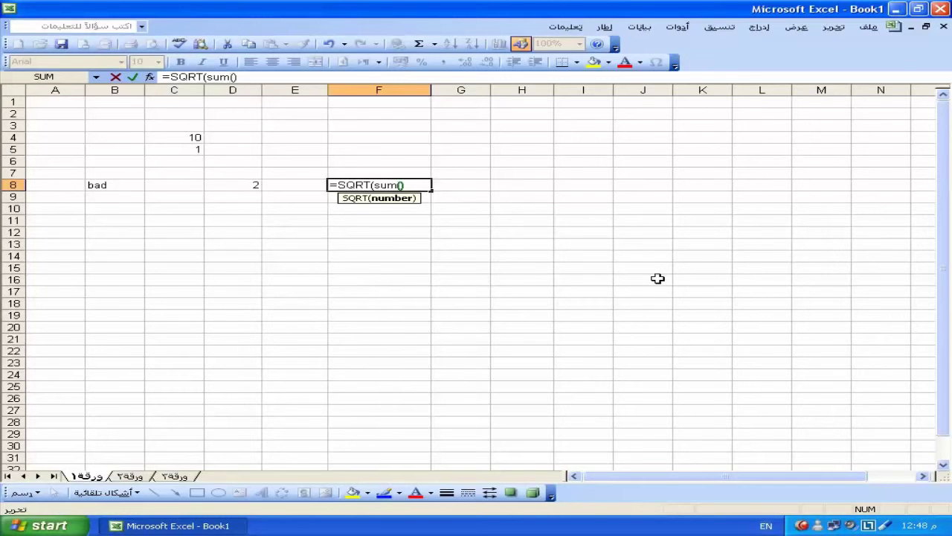
{"action": "left_click_drag", "start_coordinate": [181, 137], "coordinate": [181, 149]}
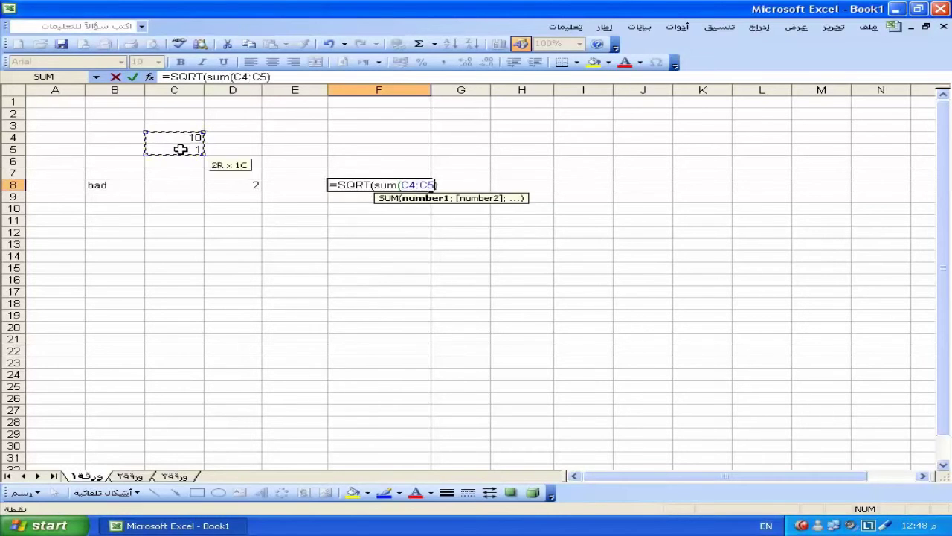
{"action": "type", "text": "))"}
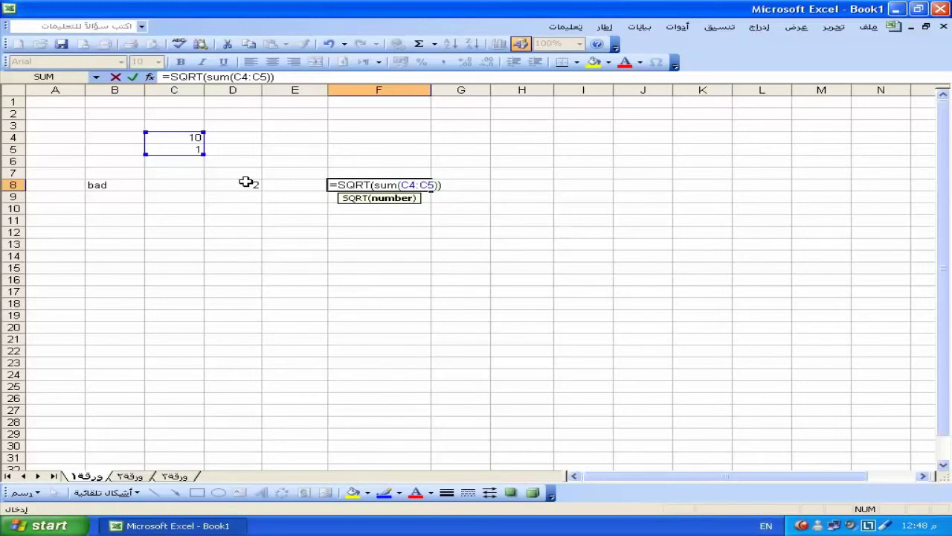
{"action": "key", "text": "Return"}
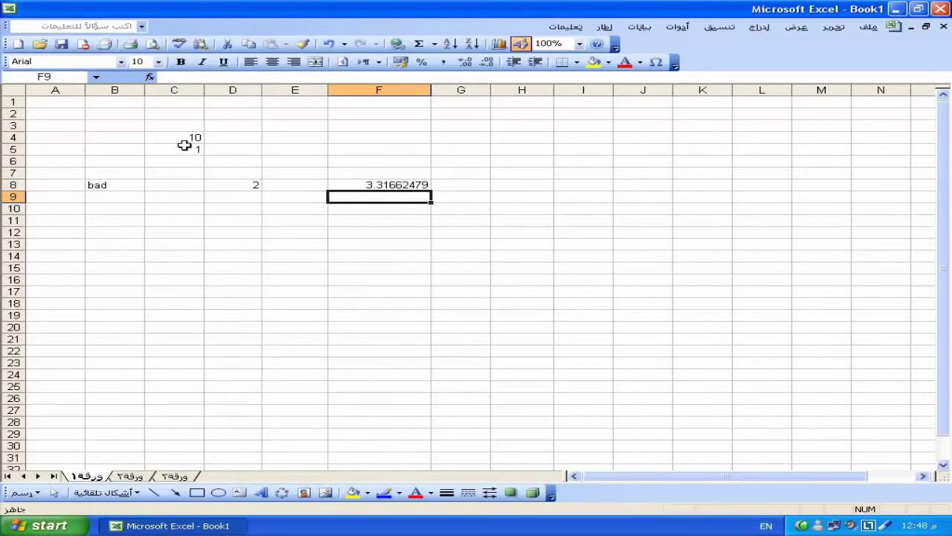
Delete the square-root formula in F8, then select E9.
{"action": "left_click", "coordinate": [408, 188]}
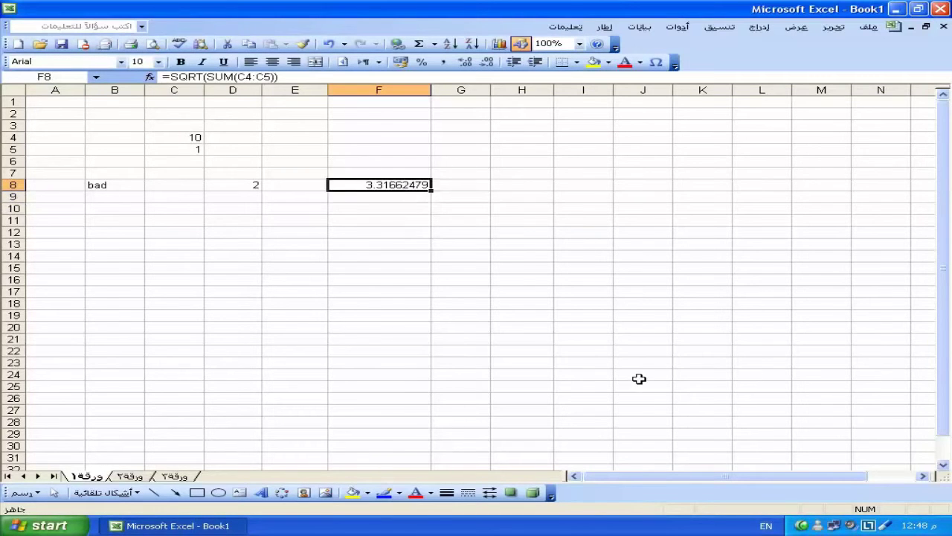
{"action": "key", "text": "Delete"}
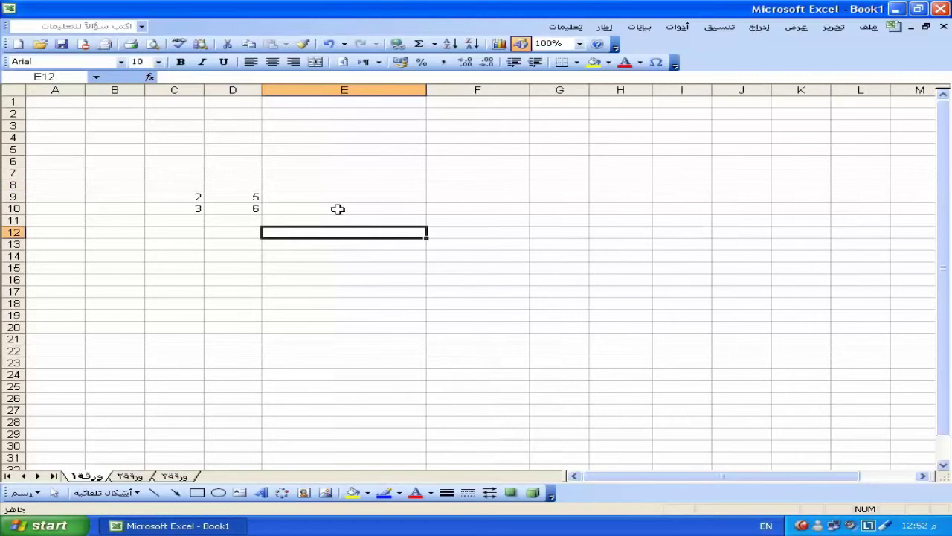
{"action": "left_click", "coordinate": [344, 196]}
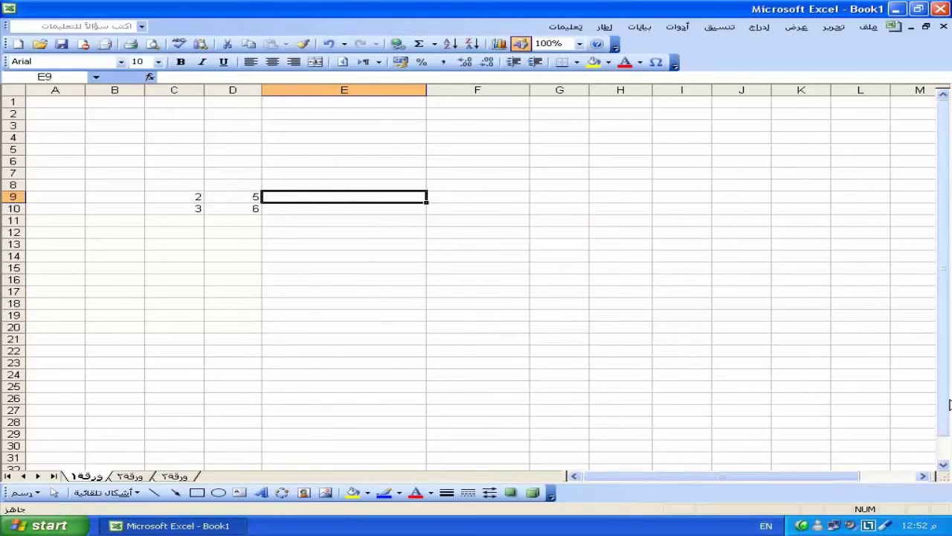
In E9 enter =IF(AND(D9>C9;D10>C10);"you are very good person";...) with a fallback message.
{"action": "type", "text": "=if"}
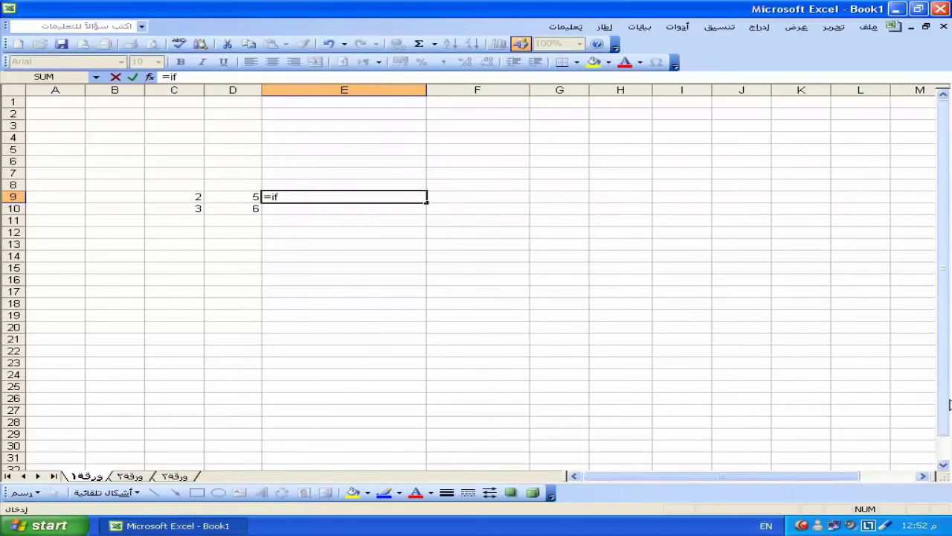
{"action": "type", "text": "("}
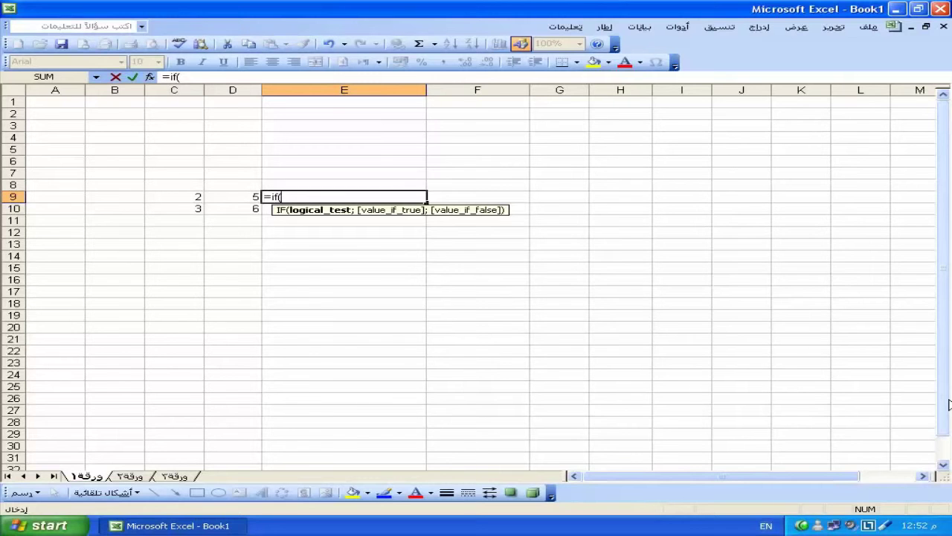
{"action": "type", "text": "and"}
{"action": "type", "text": "("}
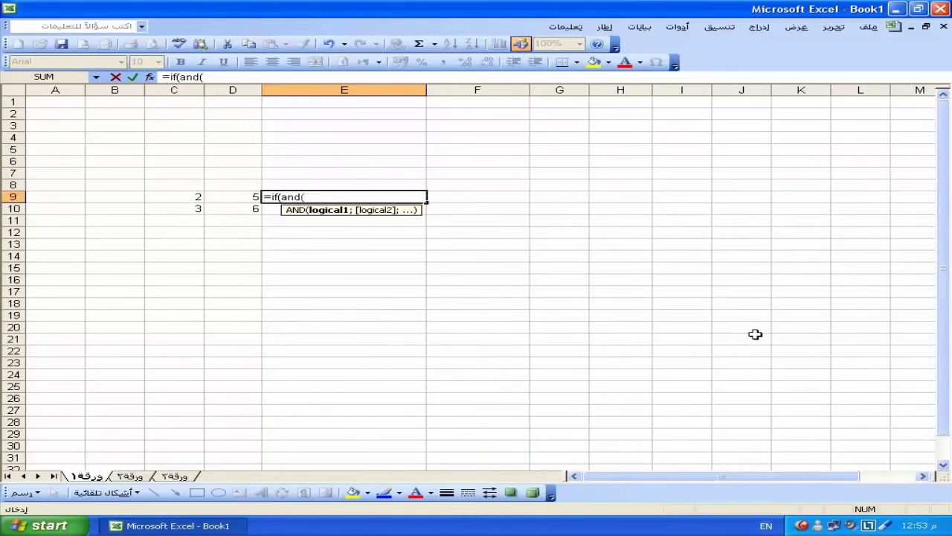
{"action": "left_click", "coordinate": [225, 196]}
{"action": "type", "text": ">"}
{"action": "left_click", "coordinate": [187, 197]}
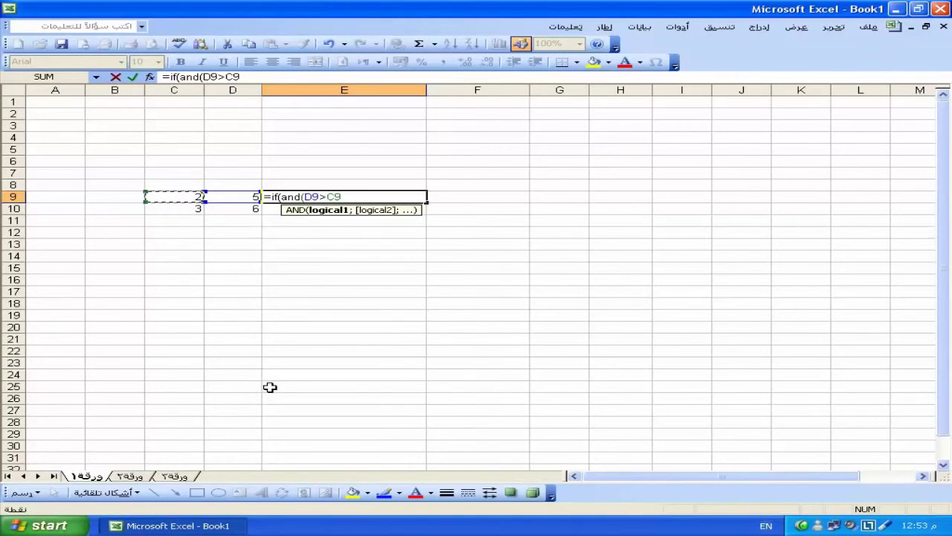
{"action": "type", "text": ";"}
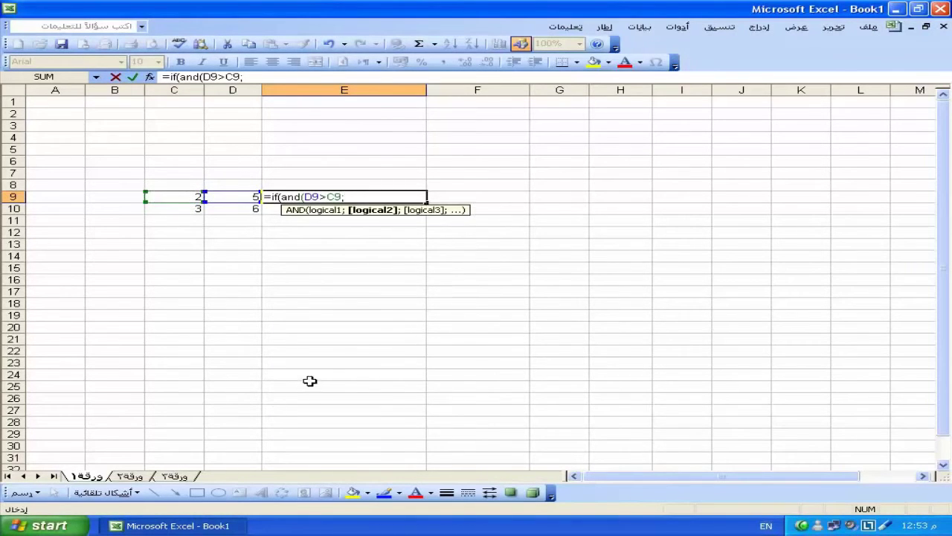
{"action": "left_click", "coordinate": [250, 208]}
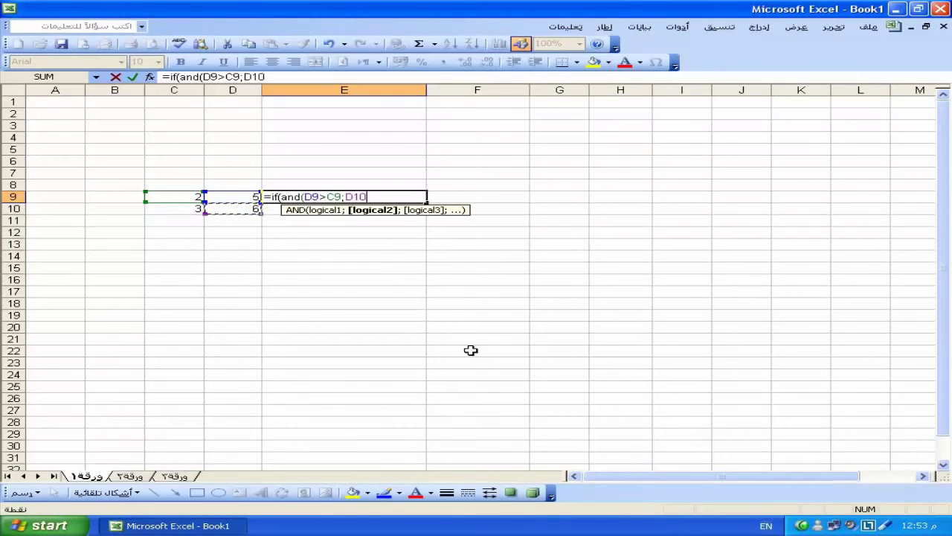
{"action": "type", "text": ">"}
{"action": "left_click", "coordinate": [185, 211]}
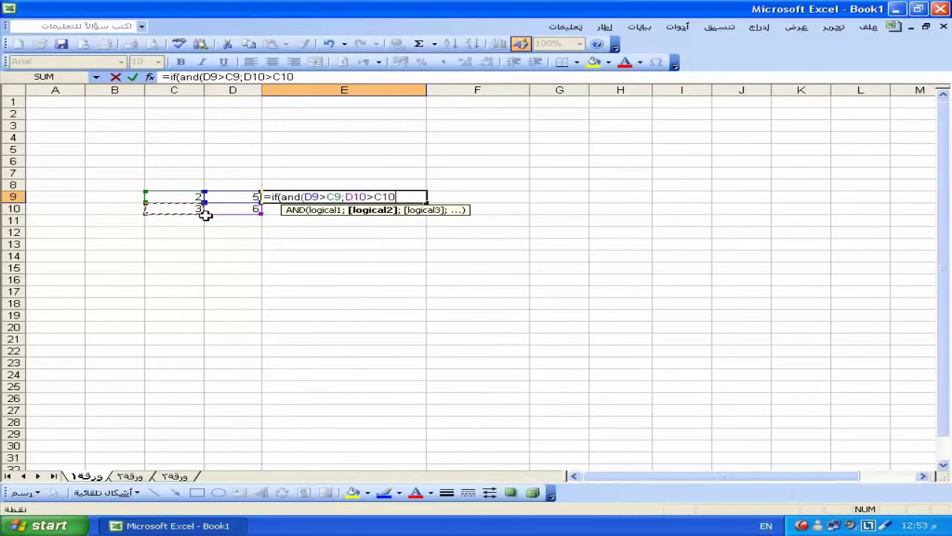
{"action": "type", "text": ")"}
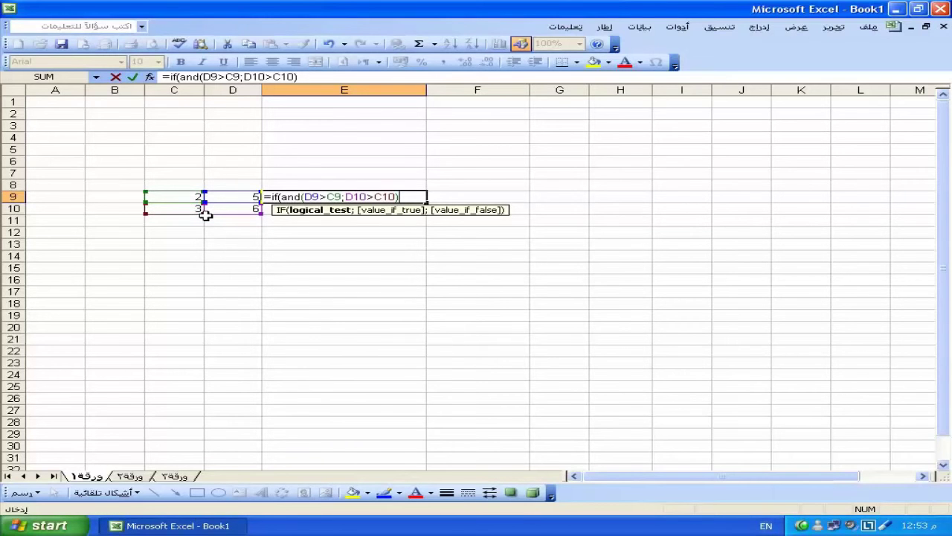
{"action": "type", "text": ";\"you are very "}
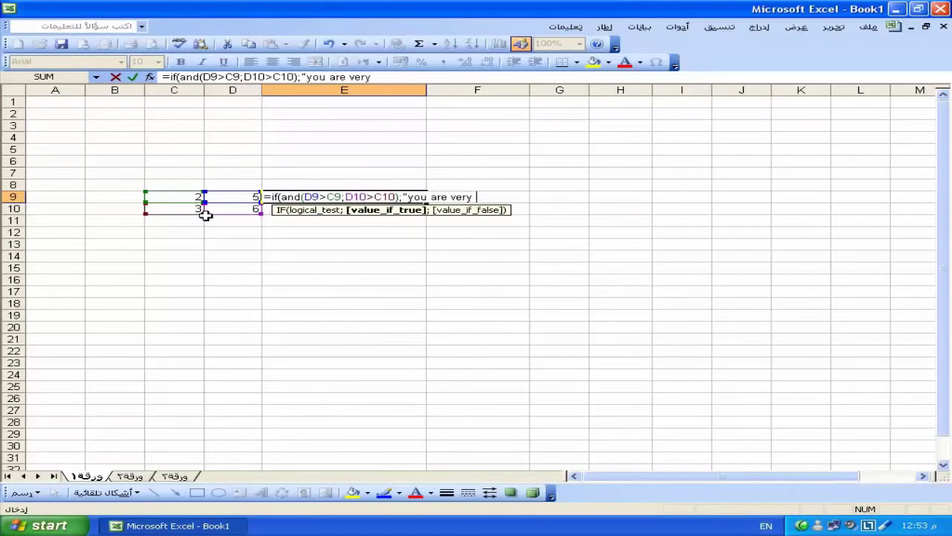
{"action": "type", "text": "good person\""}
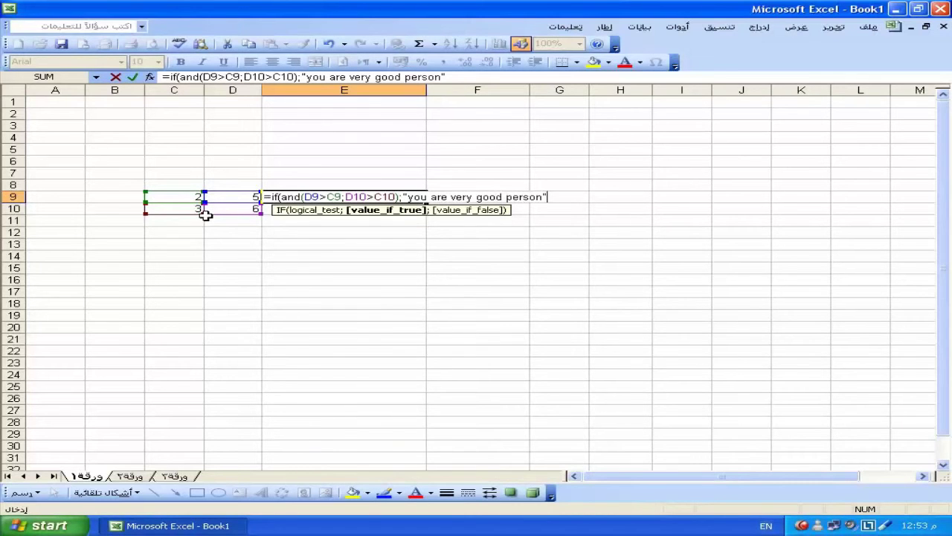
{"action": "type", "text": ";\""}
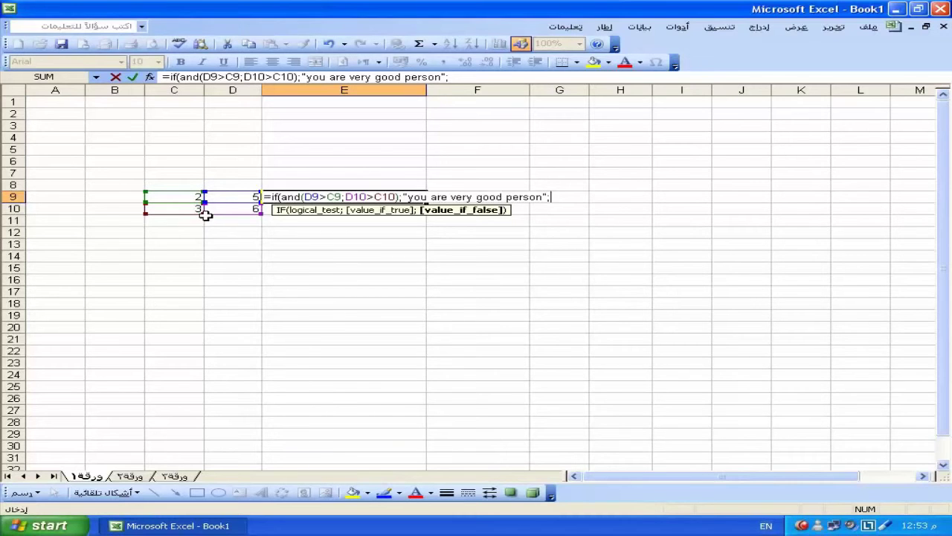
{"action": "type", "text": "you are very don....\""}
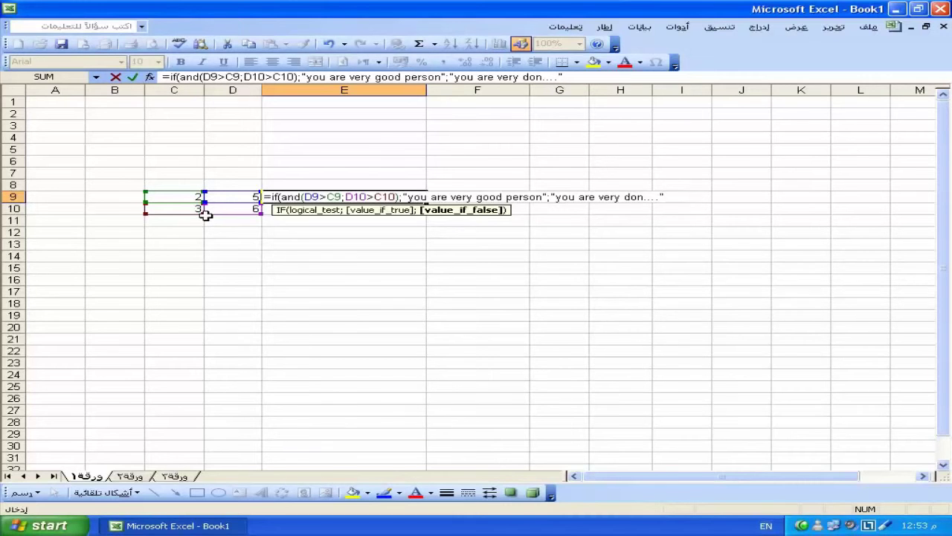
{"action": "type", "text": ")"}
{"action": "key", "text": "Return"}
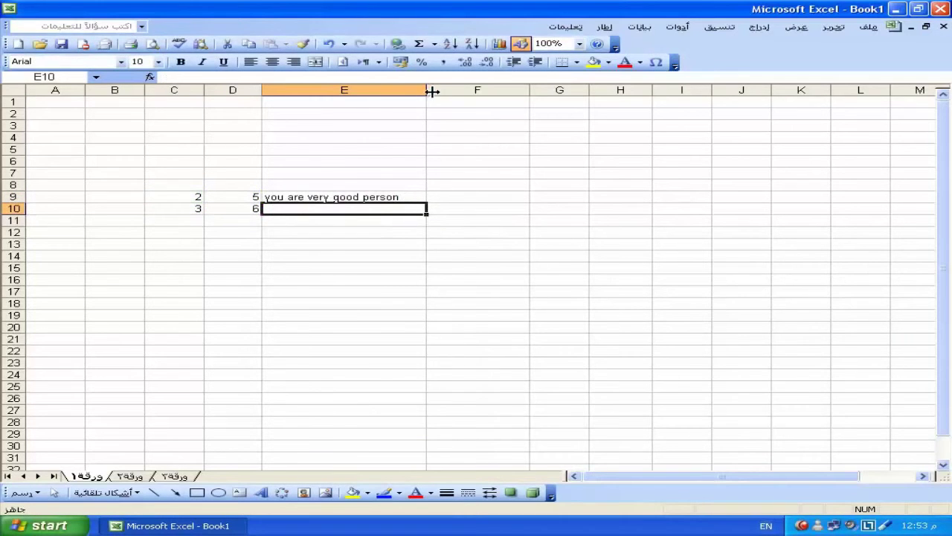
{"action": "left_click_drag", "start_coordinate": [430, 90], "coordinate": [480, 91]}
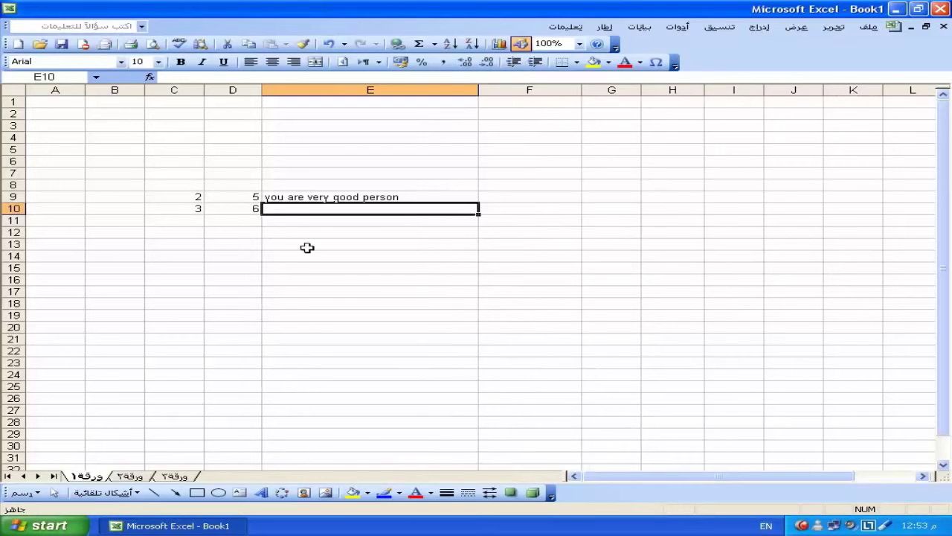
{"action": "left_click", "coordinate": [171, 212]}
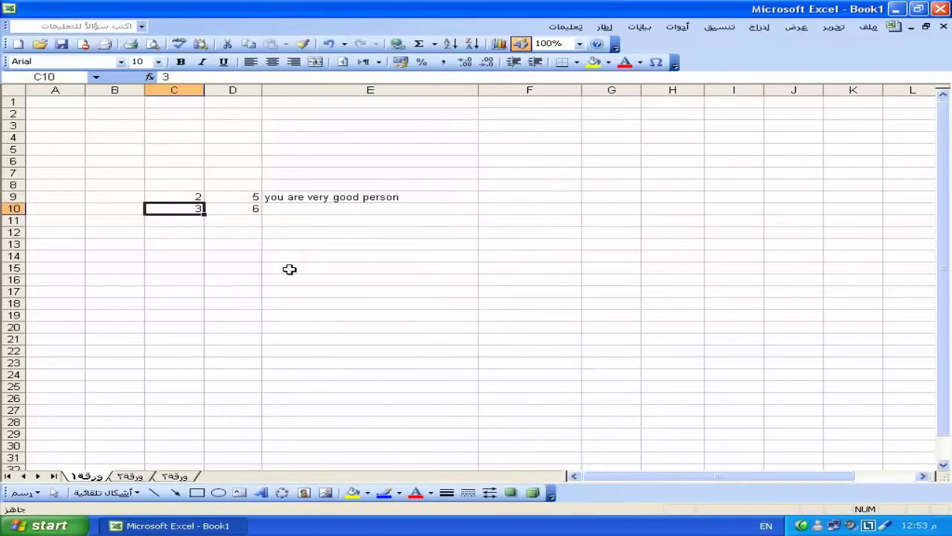
{"action": "type", "text": "10"}
{"action": "key", "text": "Return"}
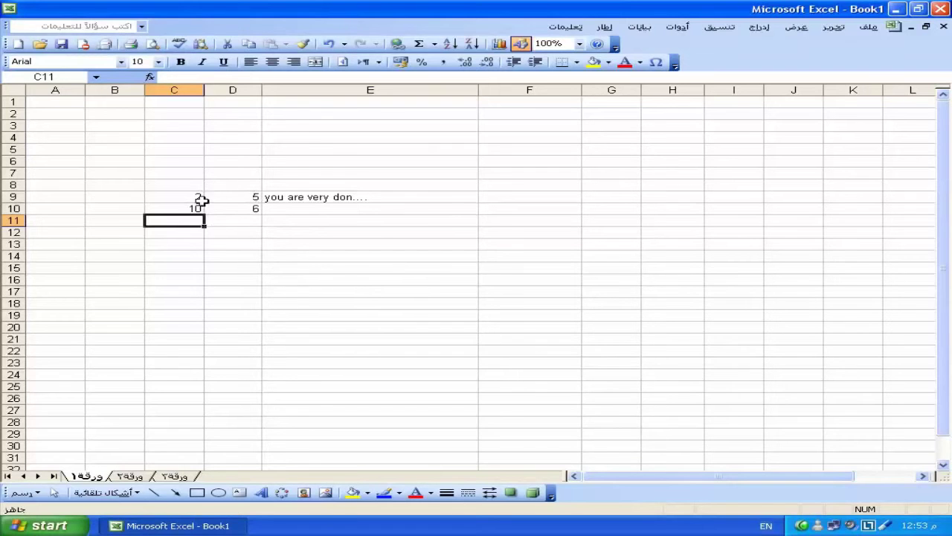
{"action": "left_click", "coordinate": [170, 211]}
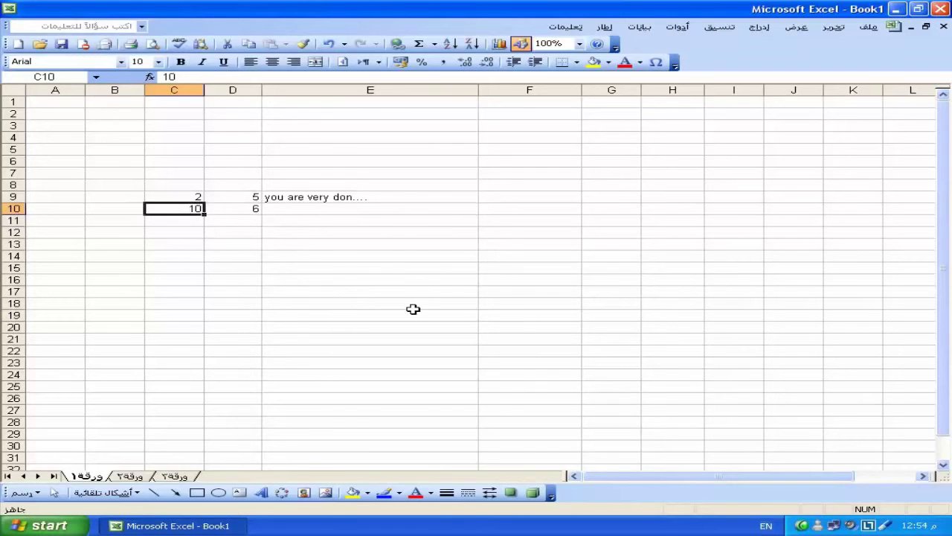
{"action": "type", "text": "3"}
{"action": "key", "text": "Return"}
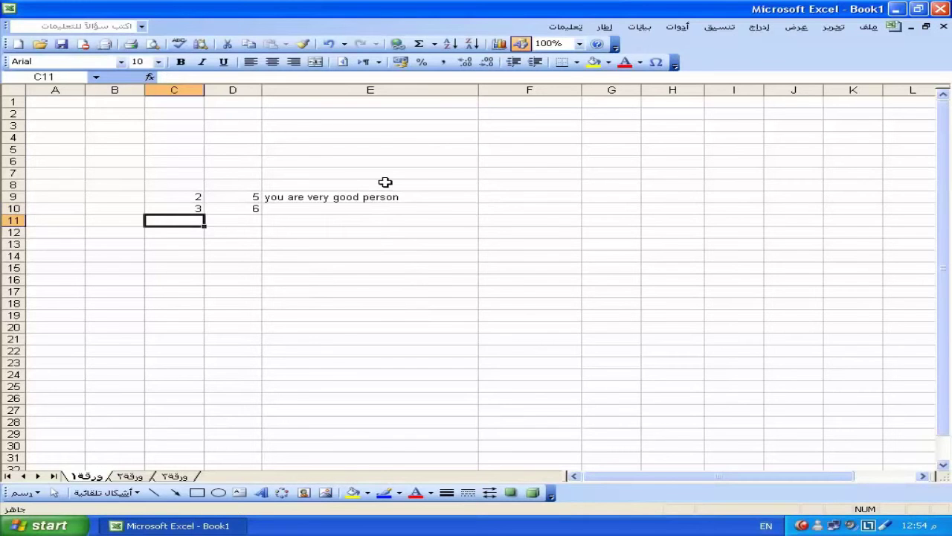
Clear the old test cells and type eleven names down A1:A11.
{"action": "left_click_drag", "start_coordinate": [376, 172], "coordinate": [164, 305]}
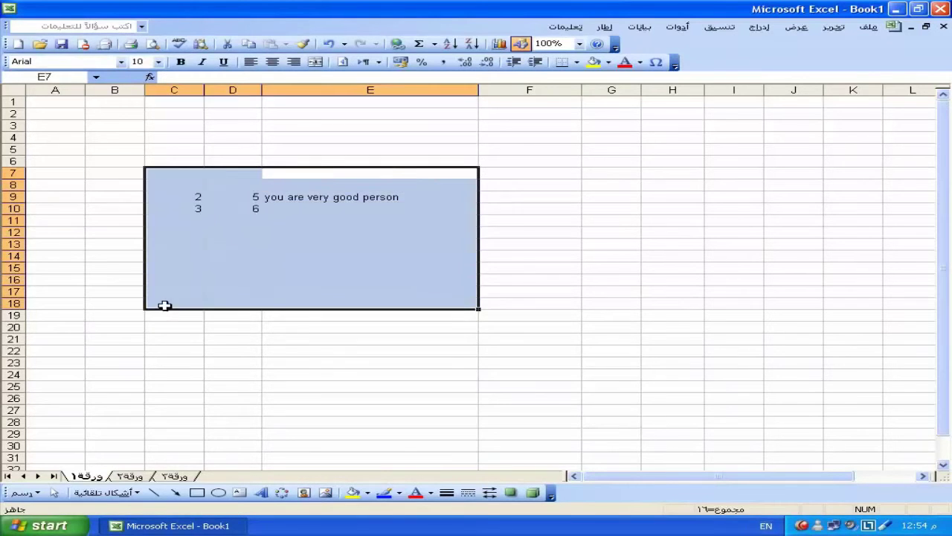
{"action": "left_click", "coordinate": [138, 173]}
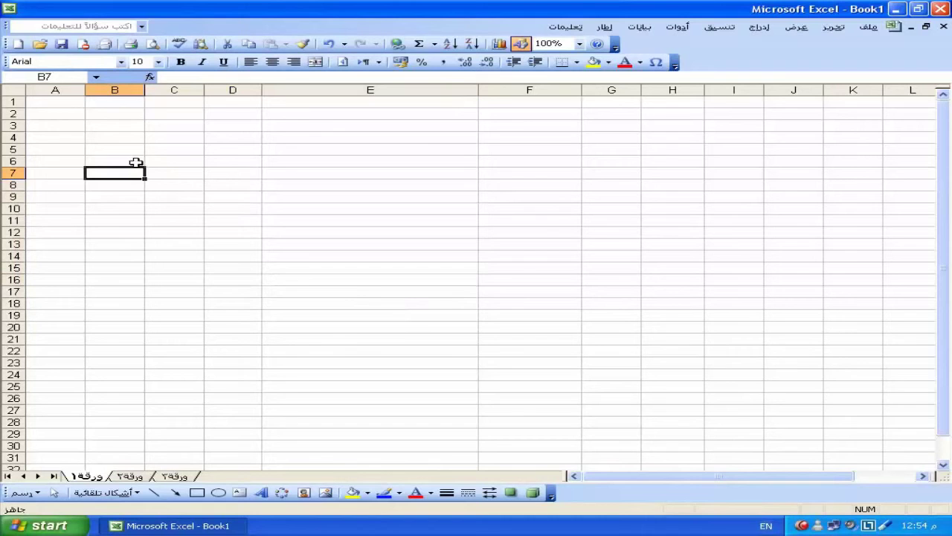
{"action": "left_click", "coordinate": [74, 105]}
{"action": "type", "text": "mohamed"}
{"action": "key", "text": "Return"}
{"action": "type", "text": "ahmed"}
{"action": "key", "text": "Return"}
{"action": "type", "text": "m"}
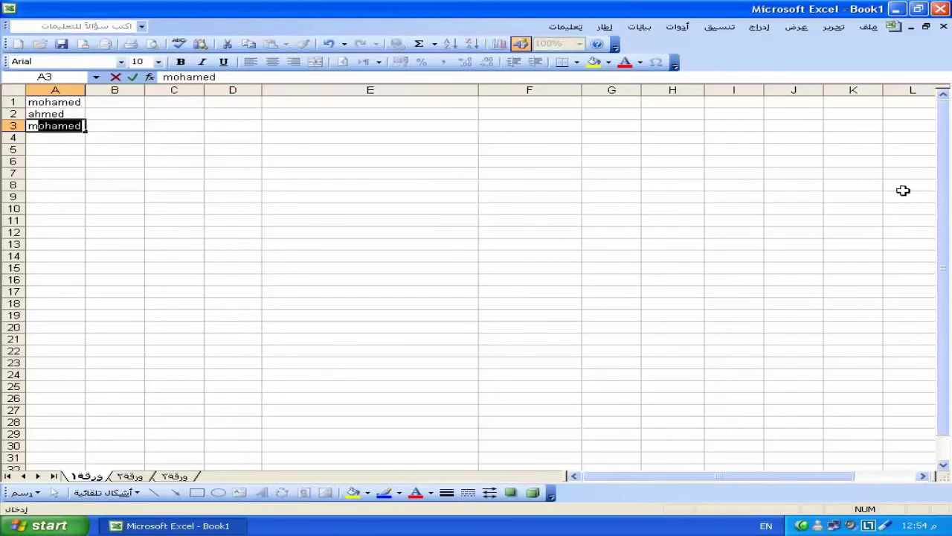
{"action": "type", "text": "o"}
{"action": "key", "text": "Return"}
{"action": "type", "text": "ah"}
{"action": "key", "text": "Return"}
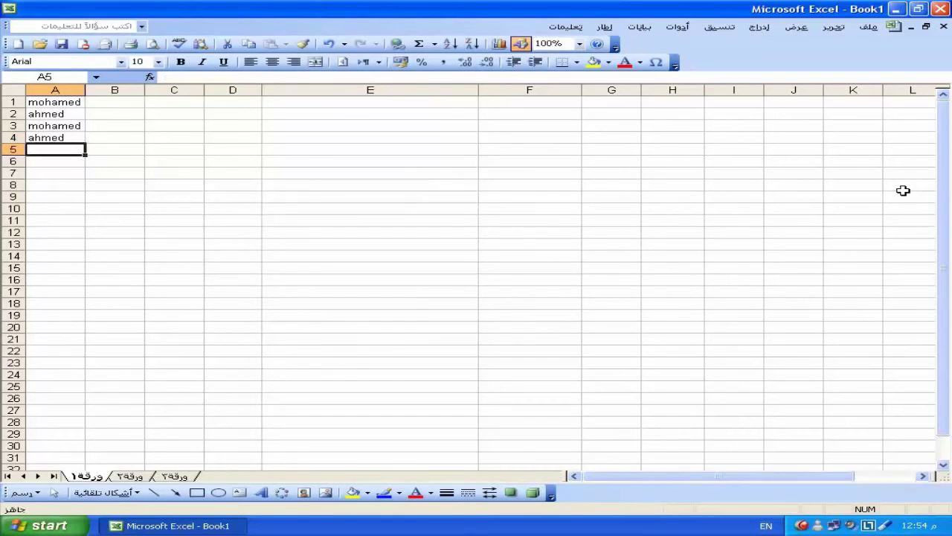
{"action": "type", "text": "hany"}
{"action": "key", "text": "Return"}
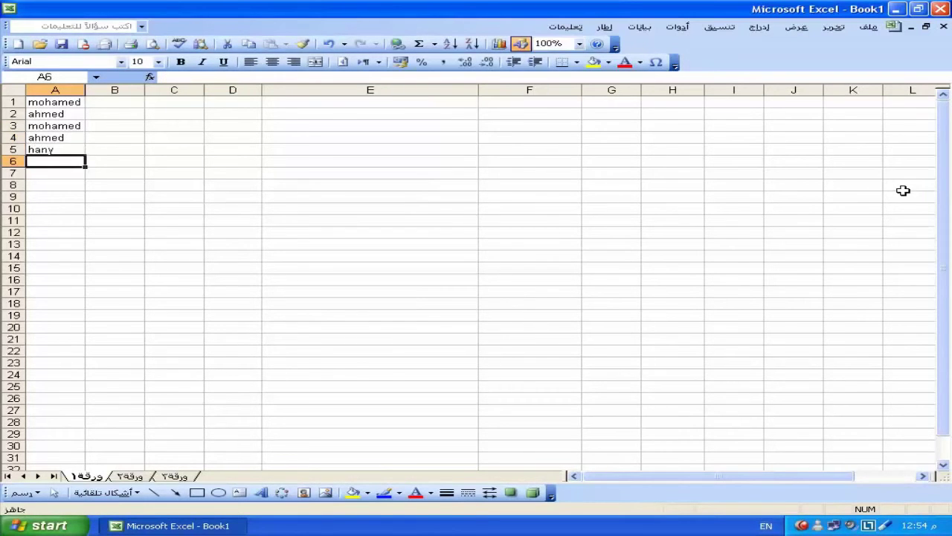
{"action": "type", "text": "mostafa"}
{"action": "key", "text": "Return"}
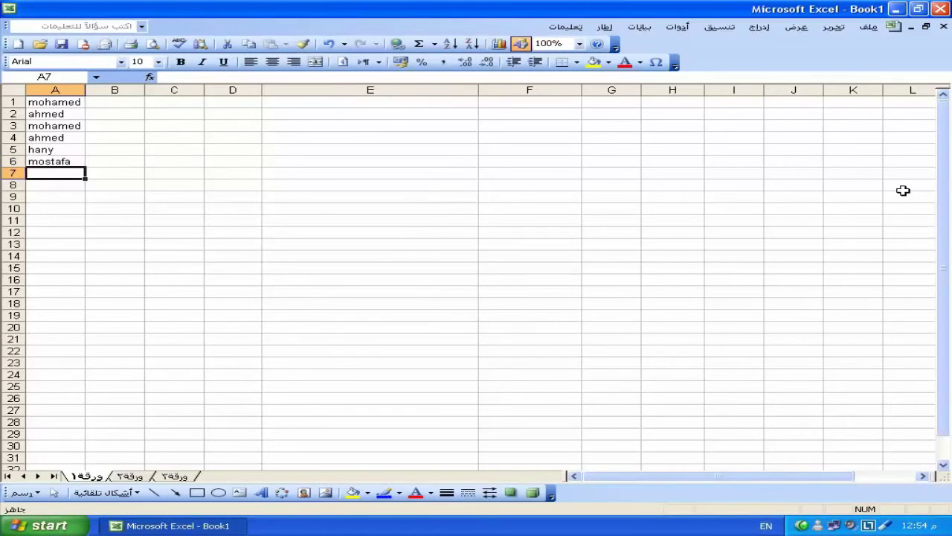
{"action": "type", "text": "hany"}
{"action": "key", "text": "Return"}
{"action": "type", "text": "mos"}
{"action": "key", "text": "Return"}
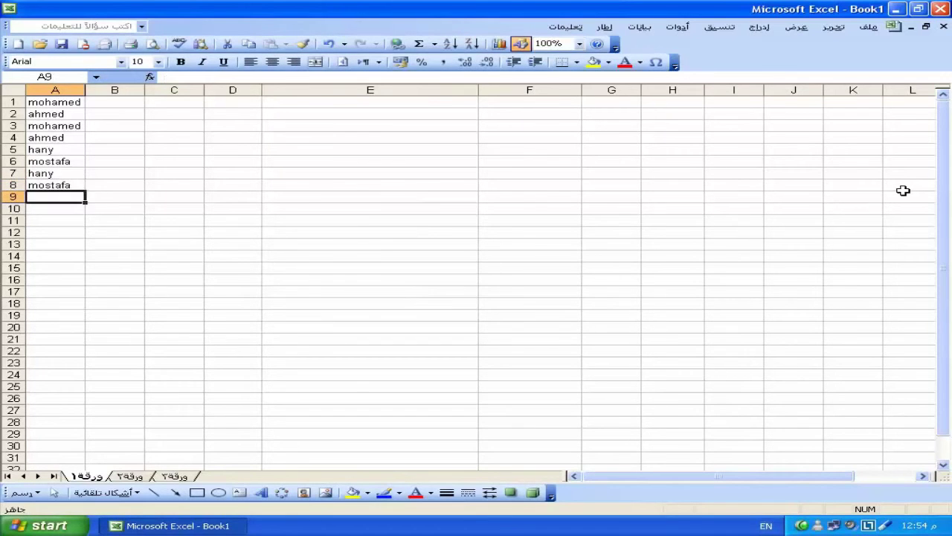
{"action": "type", "text": "mohamed"}
{"action": "key", "text": "Return"}
{"action": "type", "text": "ahmed"}
{"action": "key", "text": "Return"}
{"action": "type", "text": "a"}
{"action": "key", "text": "Return"}
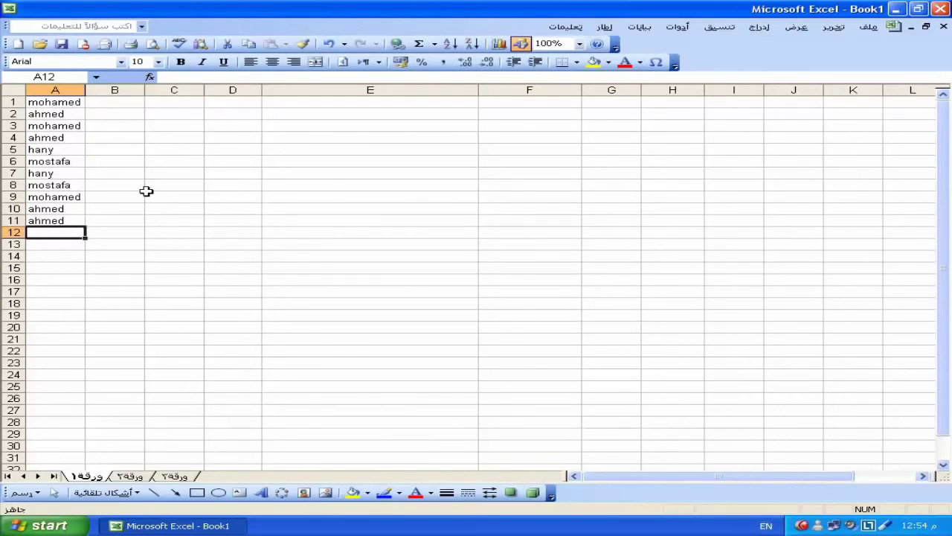
Enter the scores 5, 3, 9, 7, 8, 4, 2, 6, 4, 5, 17 down B1:B11.
{"action": "left_click", "coordinate": [126, 104]}
{"action": "type", "text": "5"}
{"action": "key", "text": "Return"}
{"action": "type", "text": "3 9 7"}
{"action": "key", "text": "Return"}
{"action": "type", "text": "8"}
{"action": "key", "text": "Return"}
{"action": "type", "text": "4"}
{"action": "key", "text": "Return"}
{"action": "type", "text": "2"}
{"action": "key", "text": "Return"}
{"action": "type", "text": "6"}
{"action": "key", "text": "Return"}
{"action": "type", "text": "4"}
{"action": "key", "text": "Return"}
{"action": "type", "text": "5"}
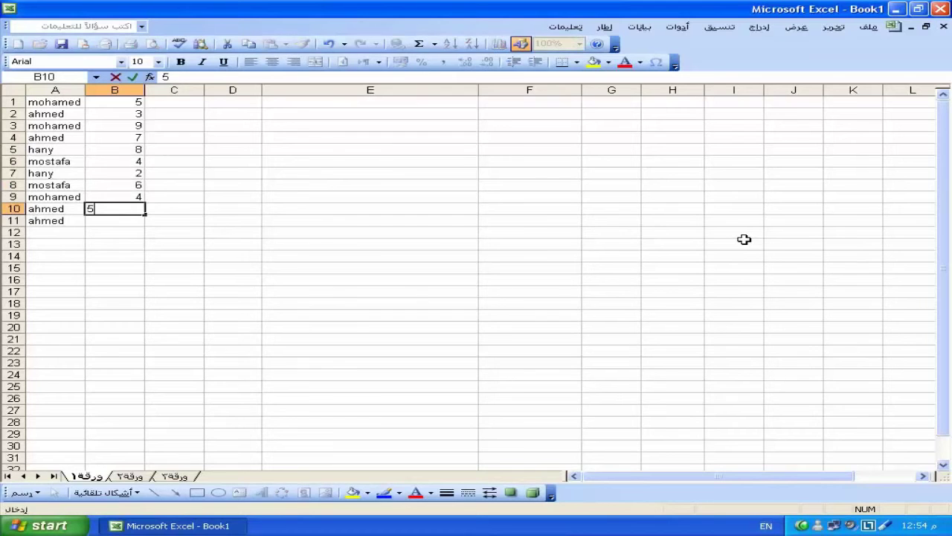
{"action": "key", "text": "Return"}
{"action": "type", "text": "17"}
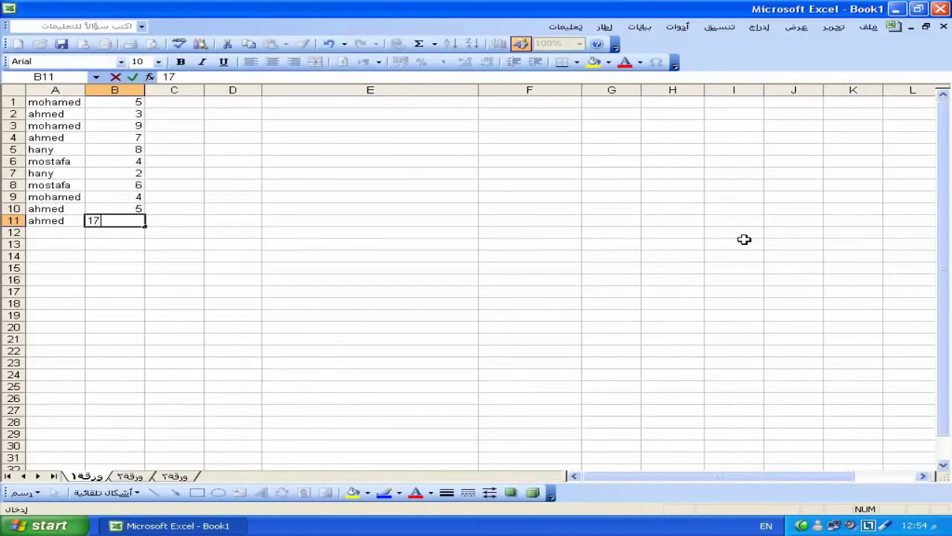
{"action": "key", "text": "Return"}
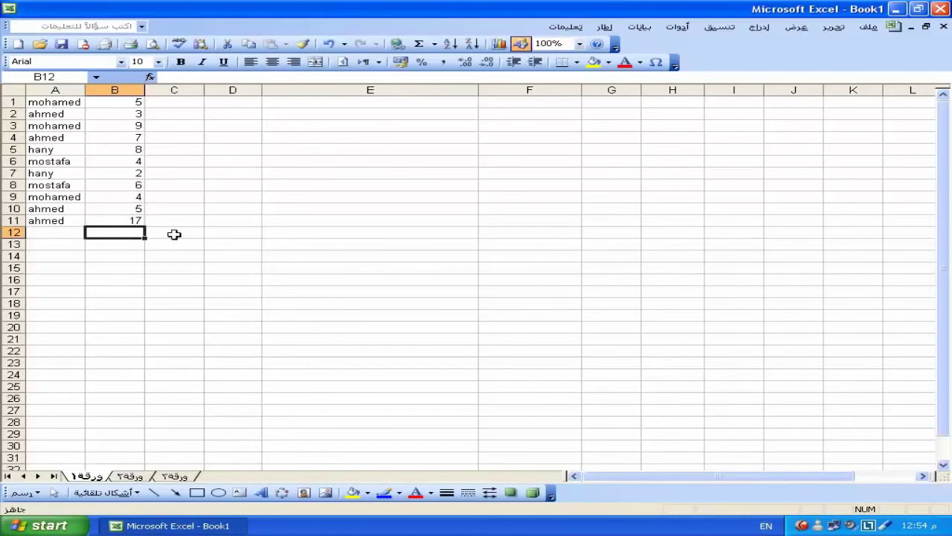
{"action": "left_click", "coordinate": [235, 256]}
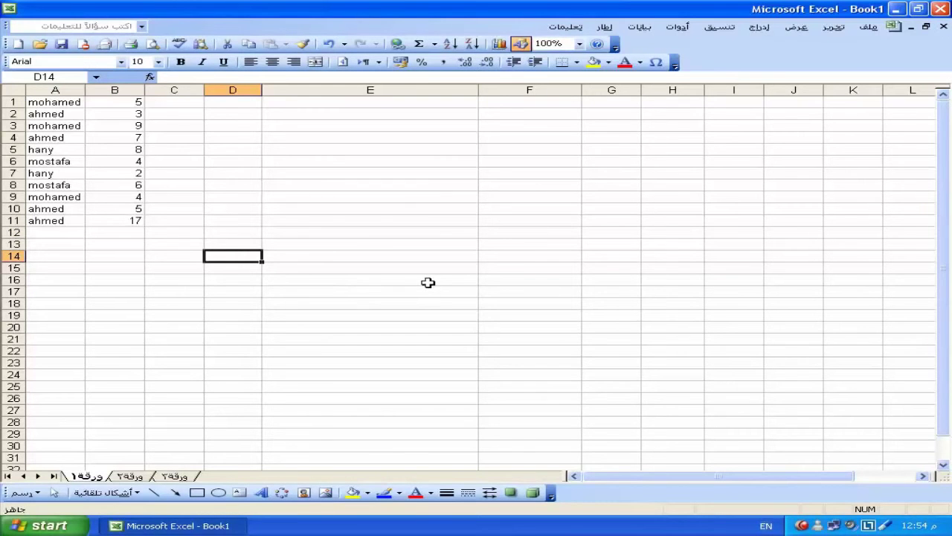
Type an 'in Stock=' label for one listed name in D14 and widen column D.
{"action": "type", "text": "Ahme"}
{"action": "key", "text": "BackSpace"}
{"action": "key", "text": "BackSpace"}
{"action": "key", "text": "BackSpace"}
{"action": "key", "text": "BackSpace"}
{"action": "type", "text": "Han"}
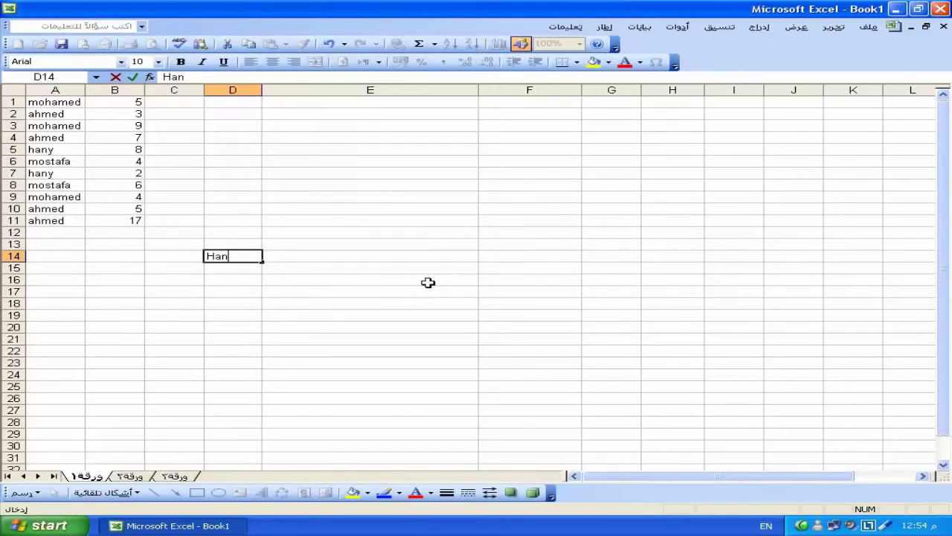
{"action": "type", "text": "nk"}
{"action": "key", "text": "BackSpace"}
{"action": "type", "text": "Stock"}
{"action": "key", "text": "BackSpace"}
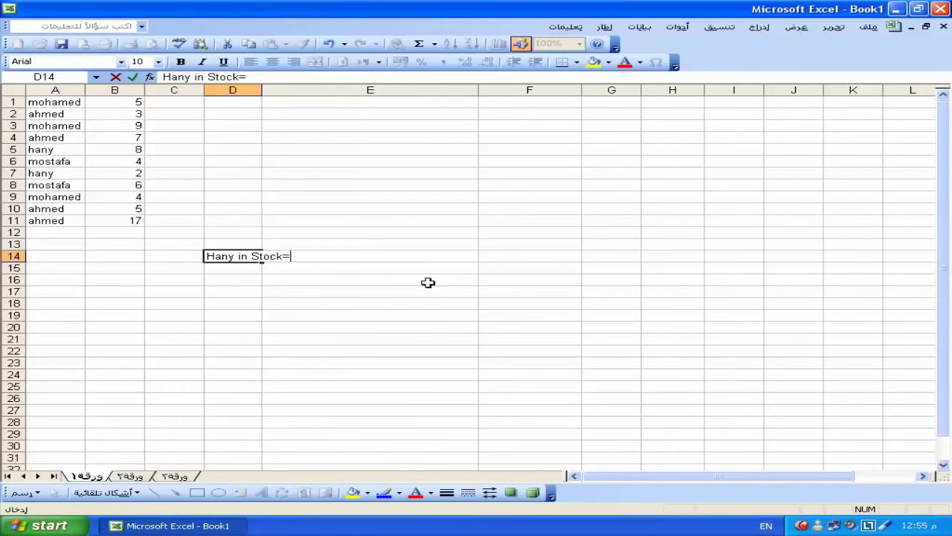
{"action": "key", "text": "Return"}
{"action": "left_click_drag", "start_coordinate": [262, 90], "coordinate": [325, 90]}
Enter =SUMIF(A1:A11;"ahmed";B1:B11) in E14, giving a total of 32.
{"action": "left_click", "coordinate": [351, 256]}
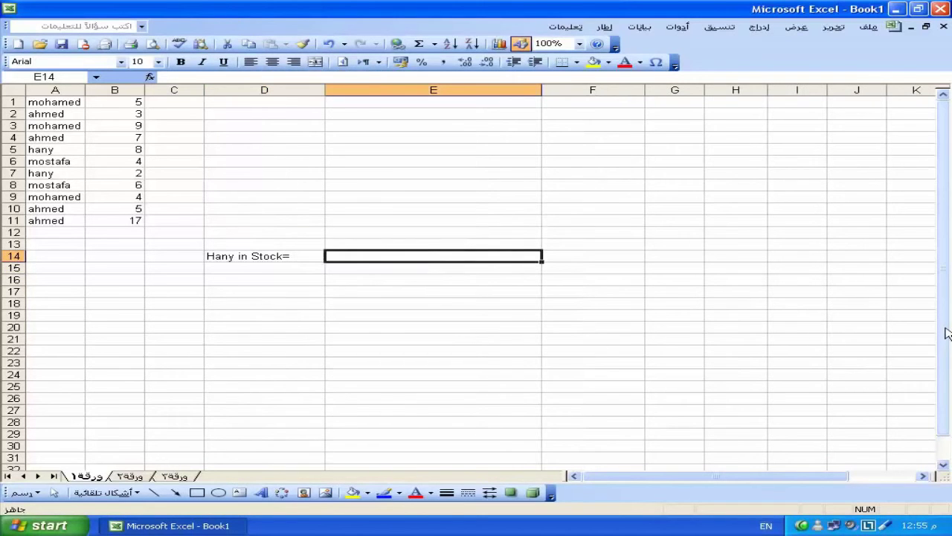
{"action": "type", "text": "=sumif("}
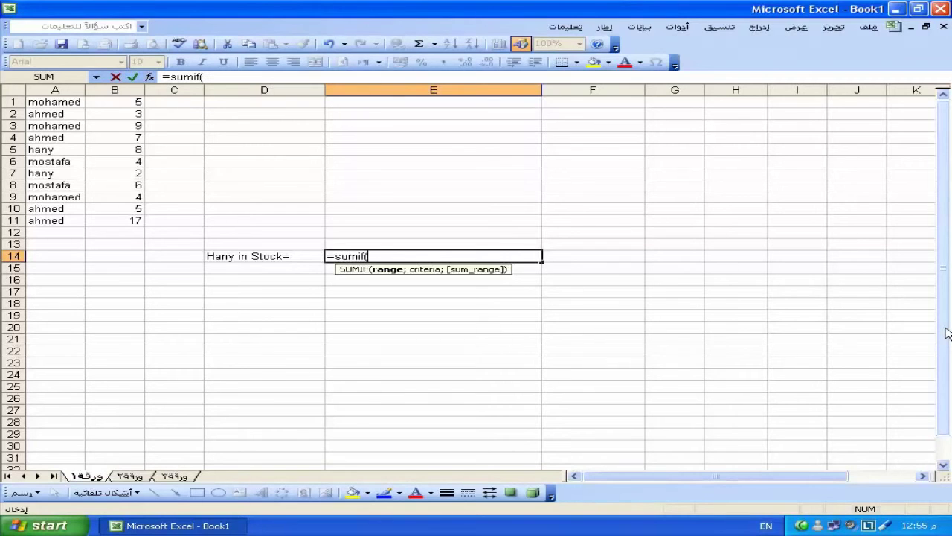
{"action": "left_click_drag", "start_coordinate": [73, 104], "coordinate": [64, 221]}
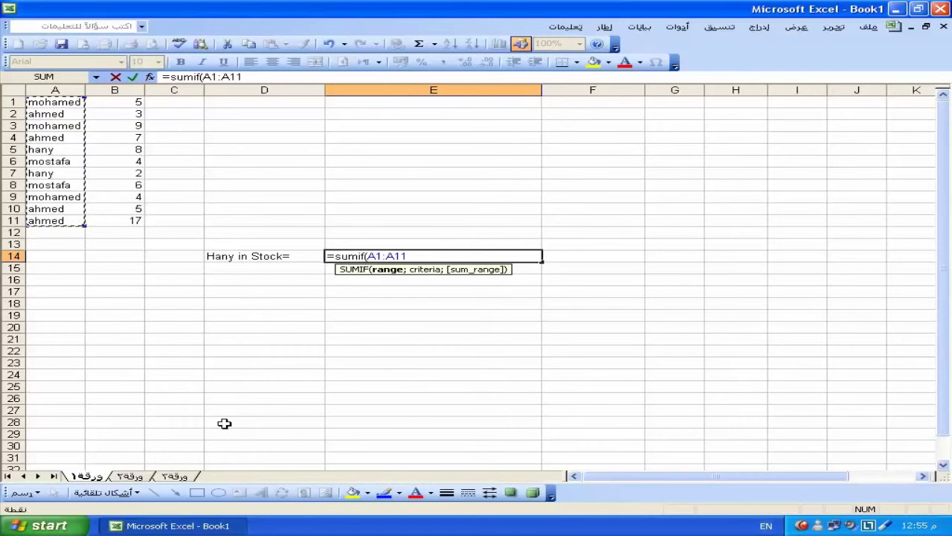
{"action": "type", "text": ";\""}
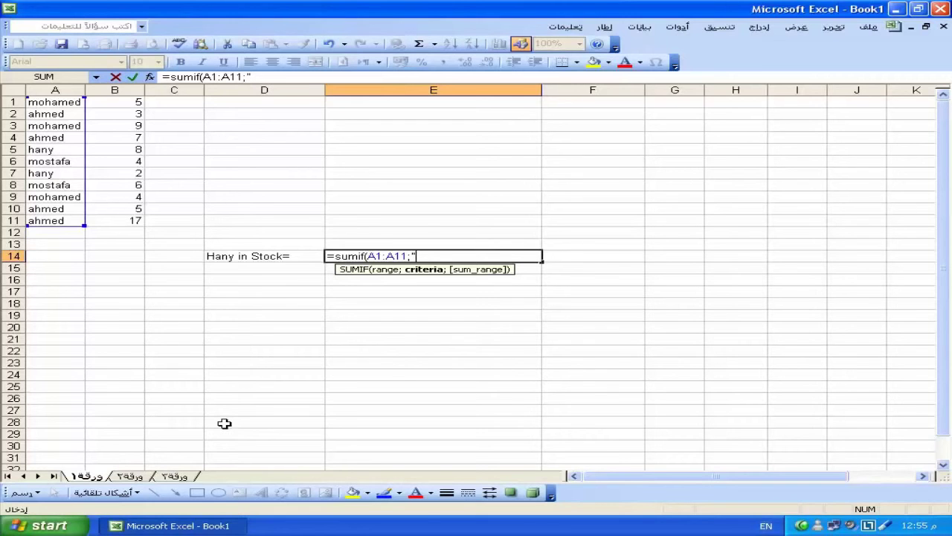
{"action": "type", "text": "ahmed\""}
{"action": "type", "text": ";"}
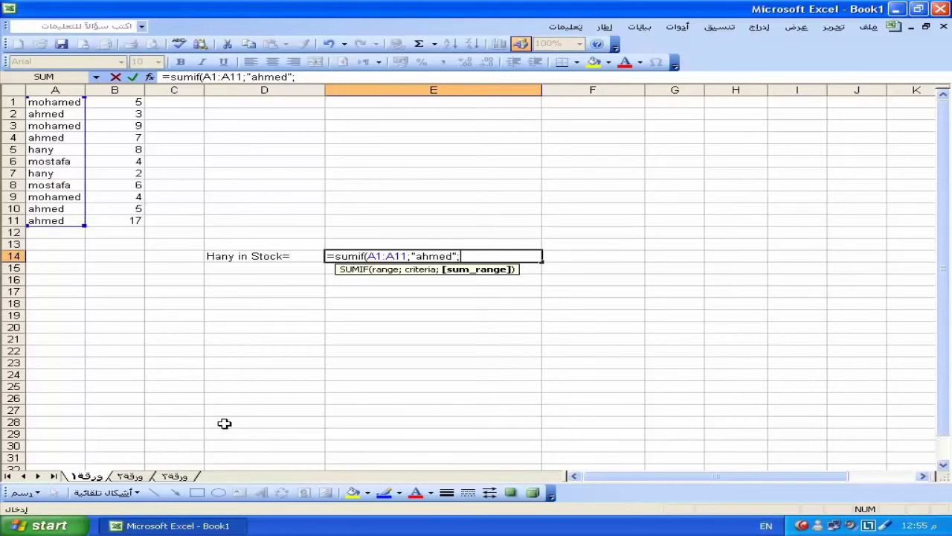
{"action": "left_click_drag", "start_coordinate": [132, 102], "coordinate": [128, 220]}
{"action": "type", "text": ")"}
{"action": "key", "text": "Return"}
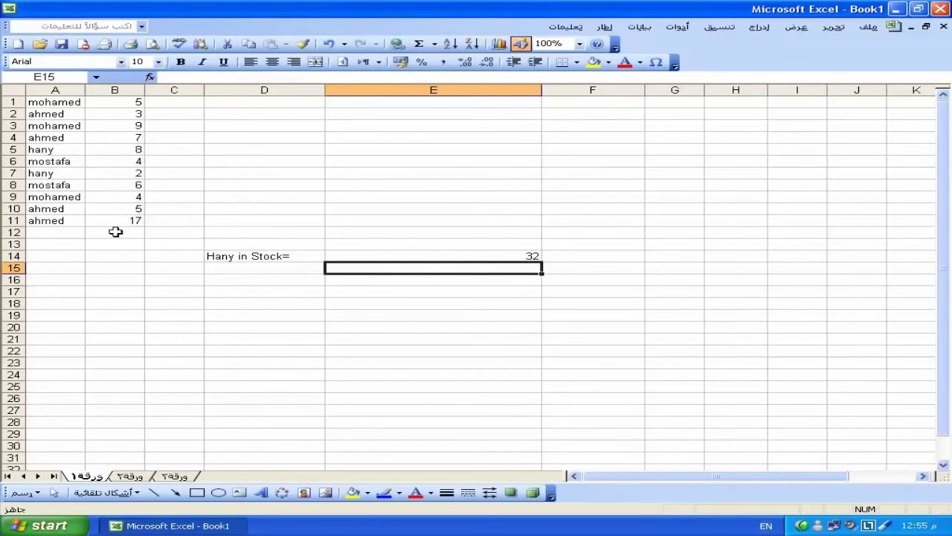
Fill the ahmed rows 10 and 11 (A10:B11) with yellow.
{"action": "left_click_drag", "start_coordinate": [37, 211], "coordinate": [111, 221]}
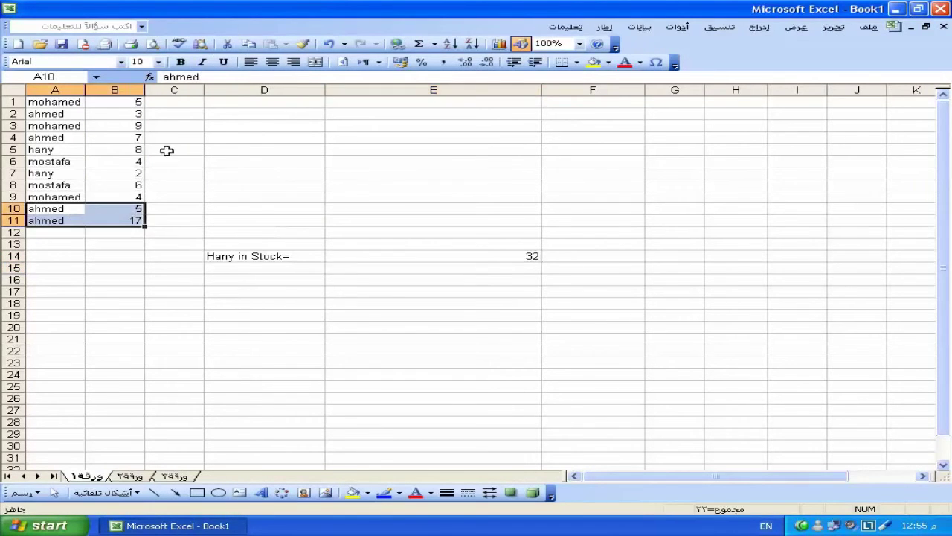
{"action": "left_click", "coordinate": [470, 257]}
{"action": "double_click", "coordinate": [470, 257]}
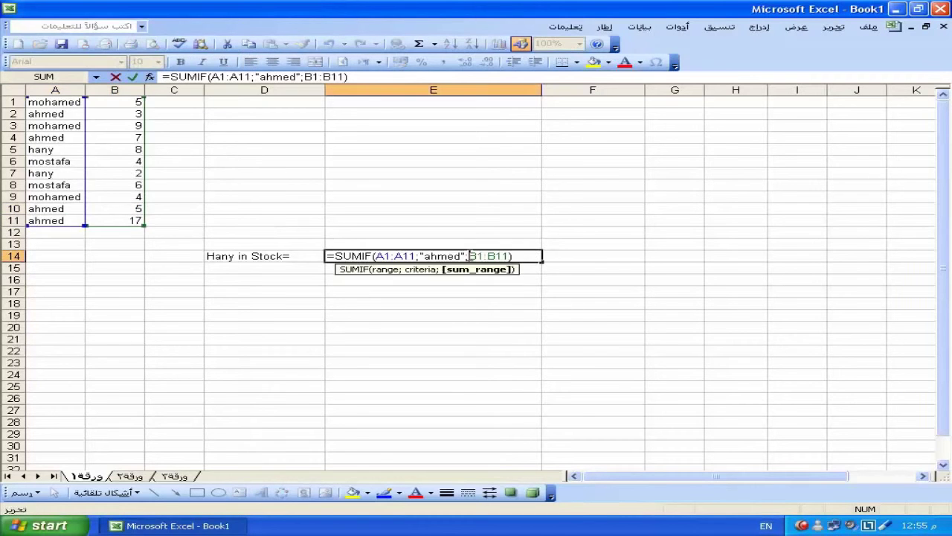
{"action": "key", "text": "Escape"}
{"action": "left_click_drag", "start_coordinate": [33, 211], "coordinate": [127, 219]}
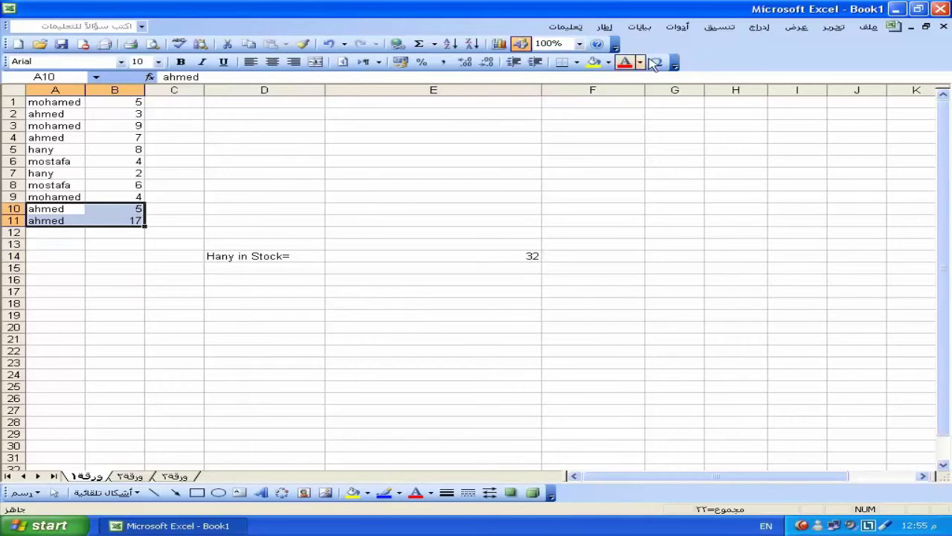
{"action": "left_click", "coordinate": [594, 62]}
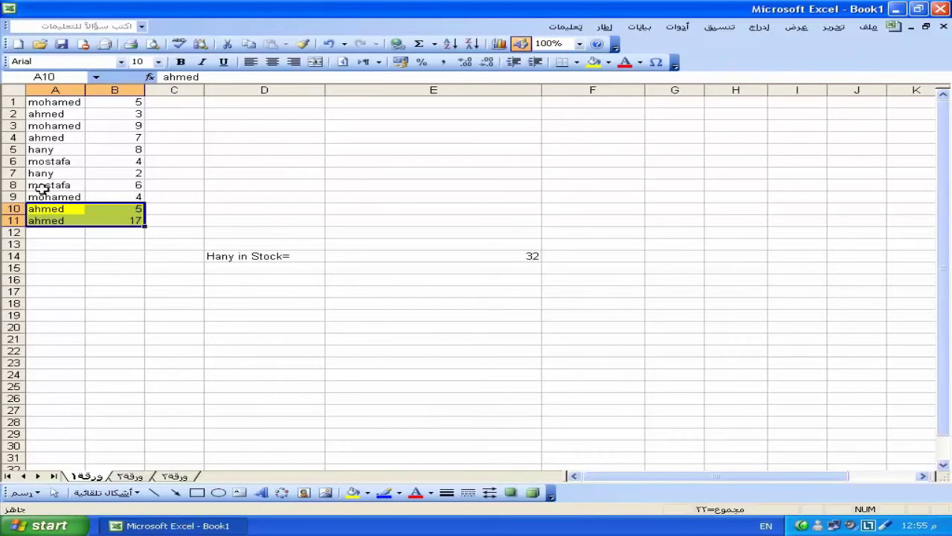
Fill A2:B2 and A4:B4 yellow and check that E14 still totals 32.
{"action": "left_click_drag", "start_coordinate": [45, 138], "coordinate": [122, 138]}
{"action": "left_click_drag", "start_coordinate": [45, 113], "coordinate": [122, 114], "text": "ctrl"}
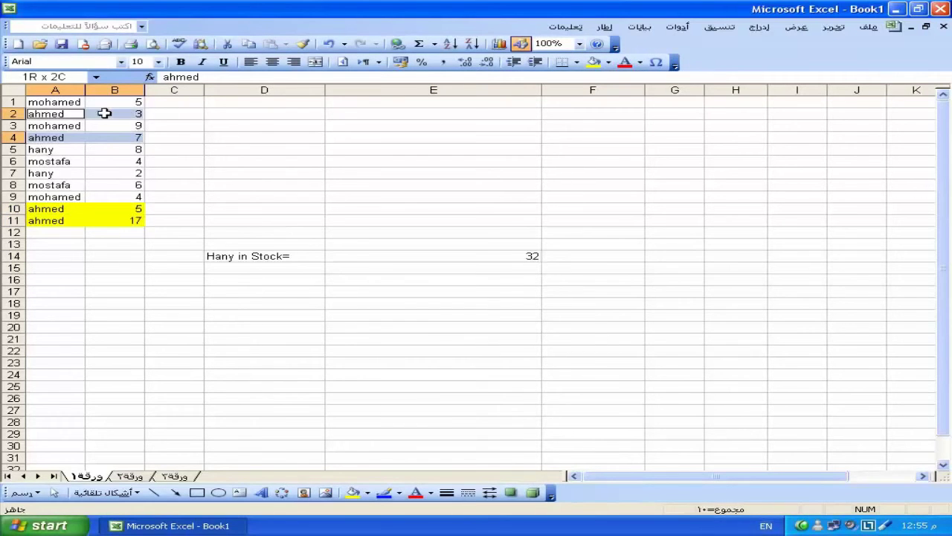
{"action": "left_click", "coordinate": [594, 62]}
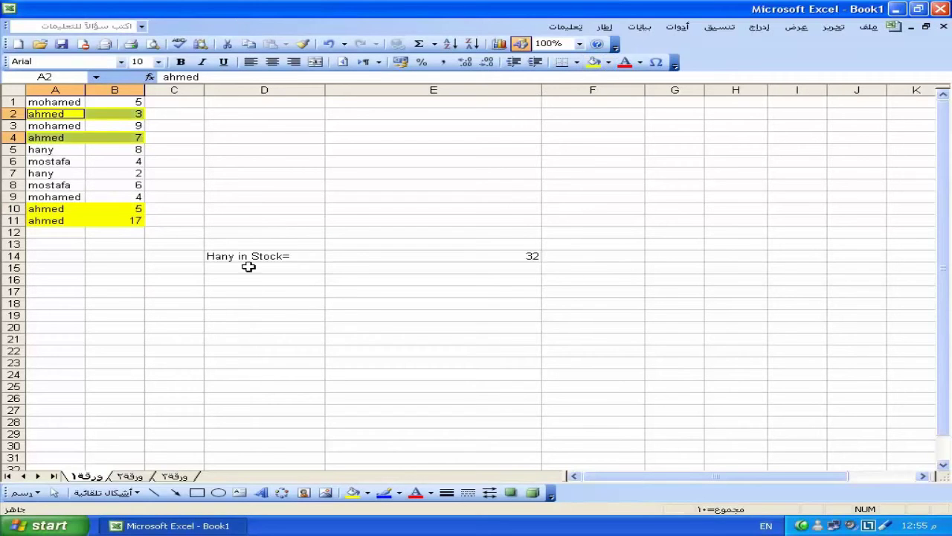
{"action": "left_click", "coordinate": [247, 268]}
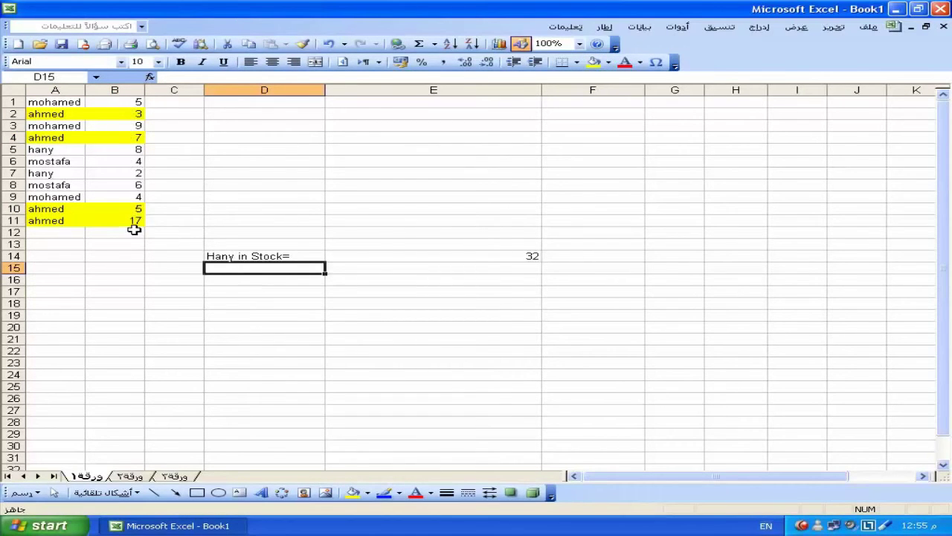
{"action": "left_click", "coordinate": [524, 256]}
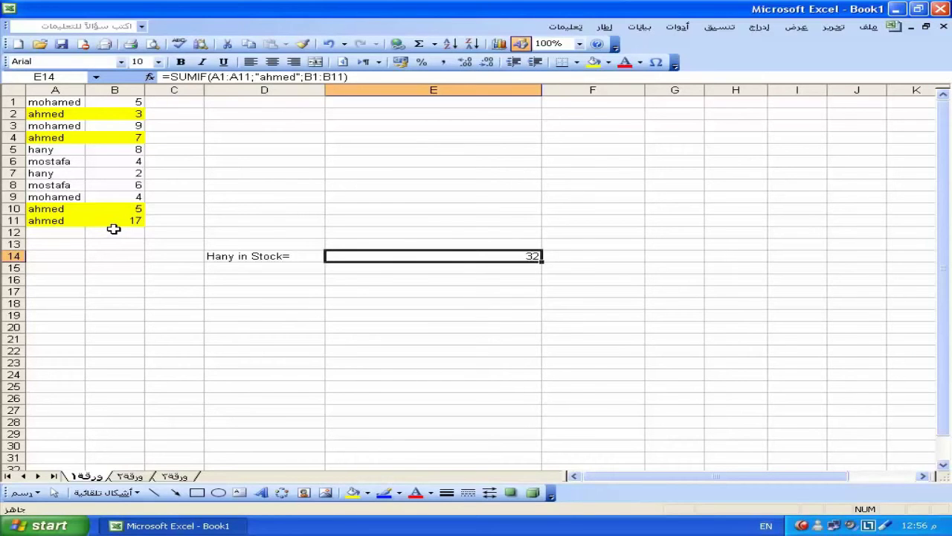
{"action": "left_click", "coordinate": [390, 327]}
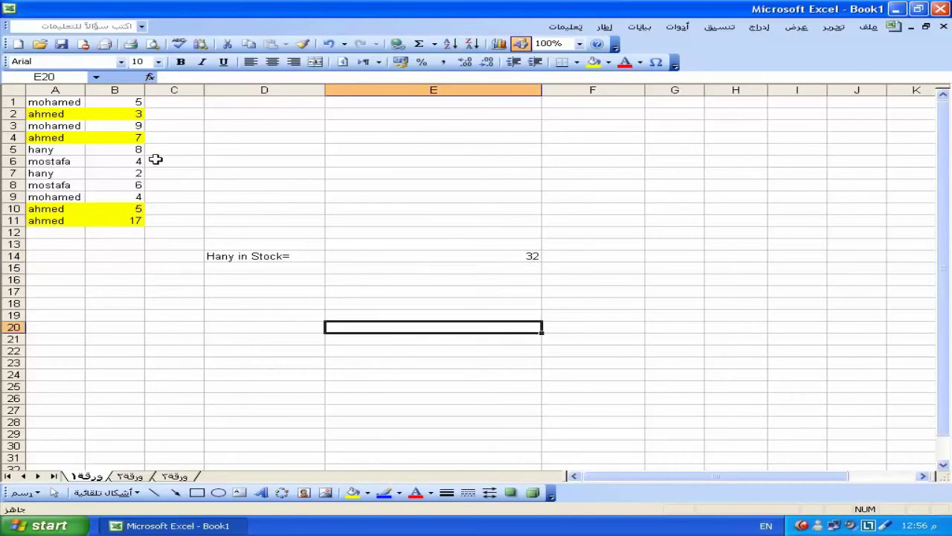
{"action": "mouse_move", "coordinate": [172, 105]}
{"action": "left_mouse_down"}
{"action": "mouse_move", "coordinate": [186, 116]}
{"action": "mouse_move", "coordinate": [186, 221]}
{"action": "left_mouse_up"}
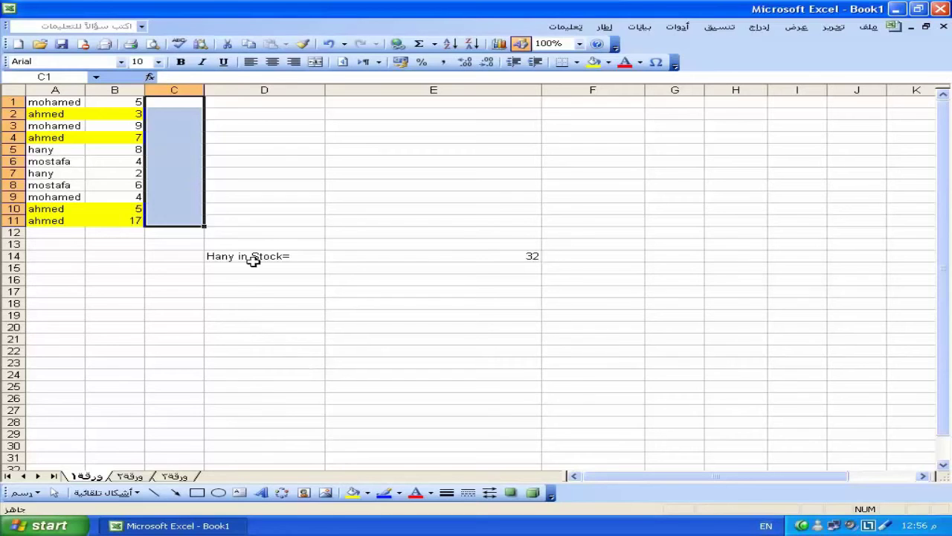
Change the D14 label from 'Hany in Stock=' to 'ahmed in Stock='.
{"action": "double_click", "coordinate": [225, 256]}
{"action": "left_click_drag", "start_coordinate": [235, 255], "coordinate": [177, 256]}
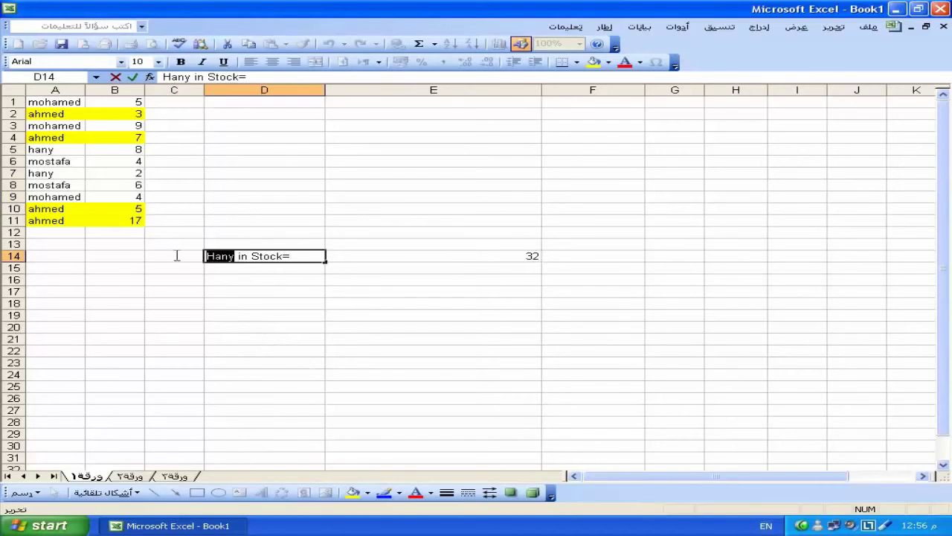
{"action": "type", "text": "a"}
{"action": "type", "text": "hmed"}
{"action": "key", "text": "Return"}
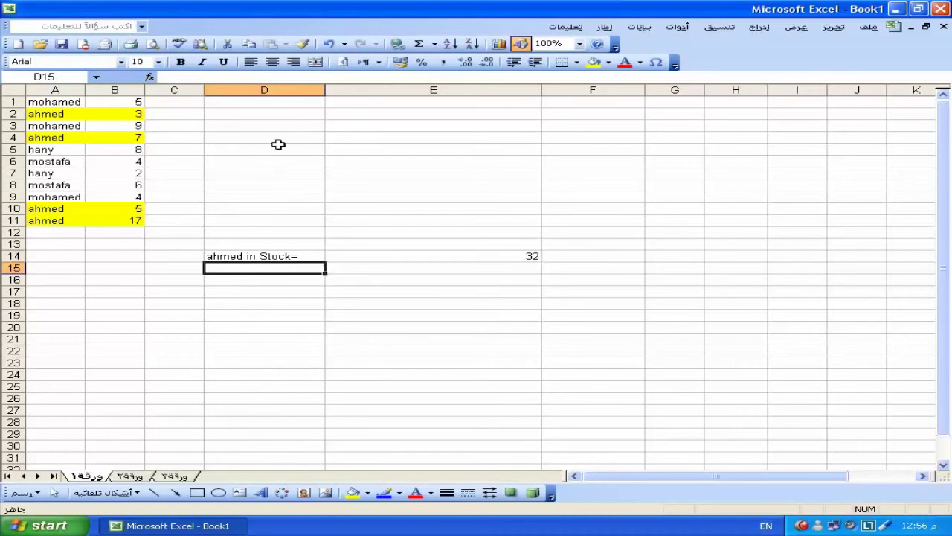
Enter 5, 9, 7, 3, 9, 40, 30, 50, 10, 30, 60 into C1:C11.
{"action": "left_click", "coordinate": [182, 103]}
{"action": "type", "text": "5"}
{"action": "key", "text": "Return"}
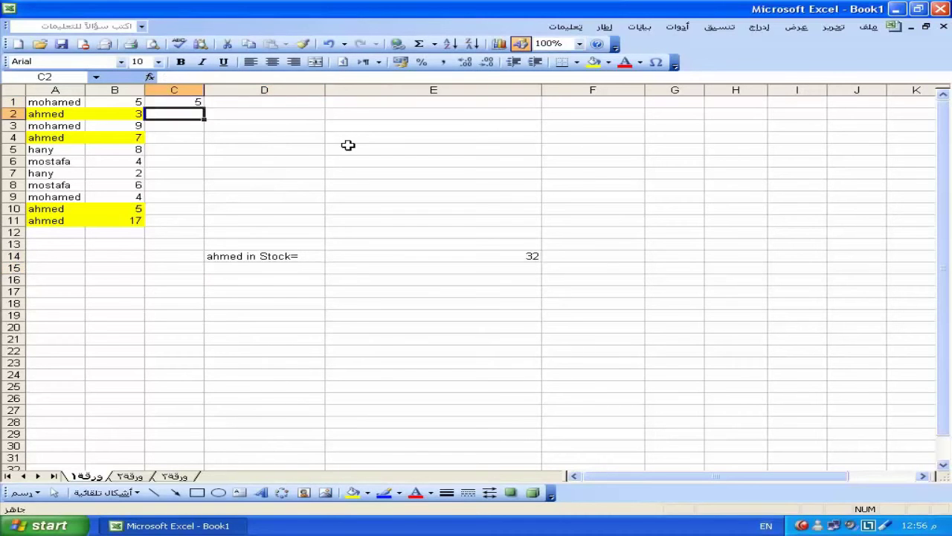
{"action": "type", "text": "9"}
{"action": "key", "text": "Return"}
{"action": "type", "text": "7"}
{"action": "key", "text": "Return"}
{"action": "type", "text": "3"}
{"action": "key", "text": "Return"}
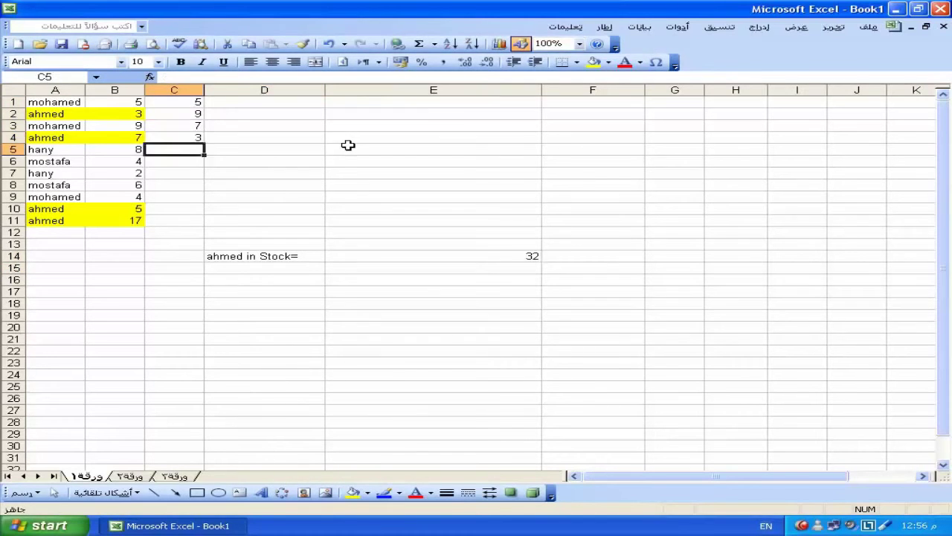
{"action": "type", "text": "9"}
{"action": "key", "text": "Return"}
{"action": "type", "text": "40"}
{"action": "key", "text": "Return"}
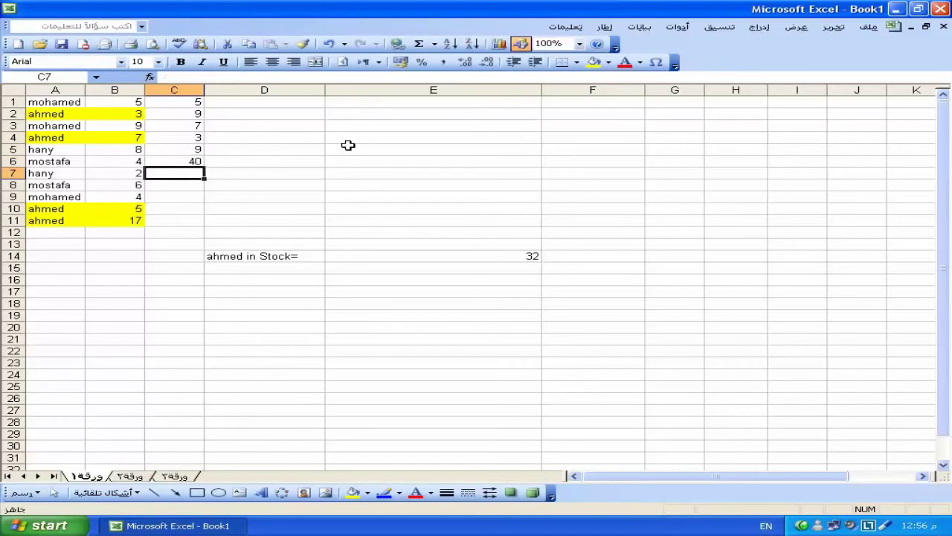
{"action": "type", "text": "30"}
{"action": "key", "text": "Return"}
{"action": "type", "text": "50"}
{"action": "key", "text": "Return"}
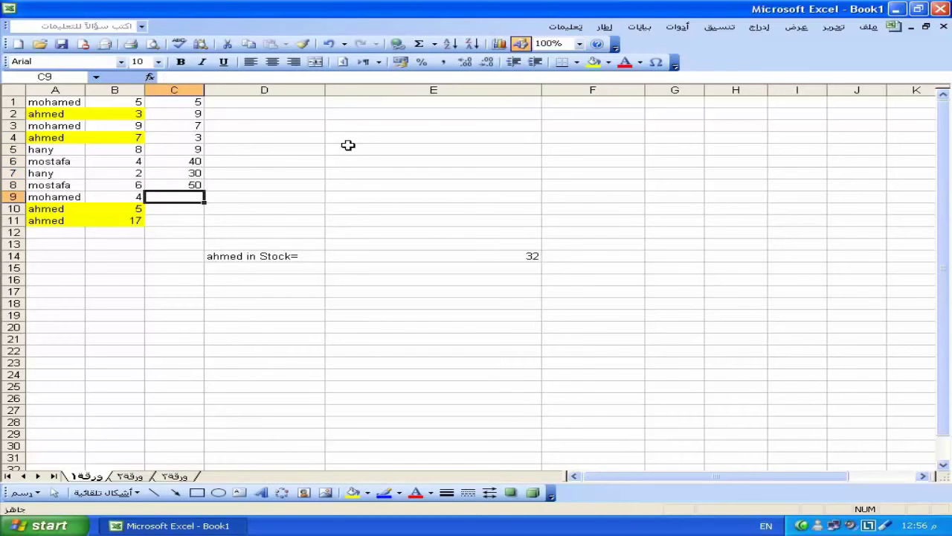
{"action": "type", "text": "10"}
{"action": "key", "text": "Return"}
{"action": "type", "text": "30"}
{"action": "key", "text": "Return"}
{"action": "type", "text": "60"}
{"action": "key", "text": "Return"}
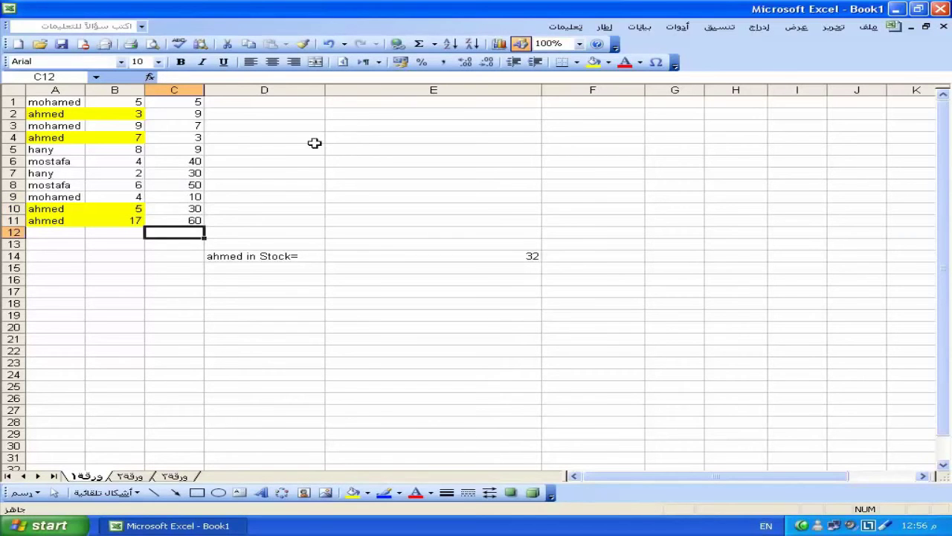
{"action": "left_click", "coordinate": [283, 105]}
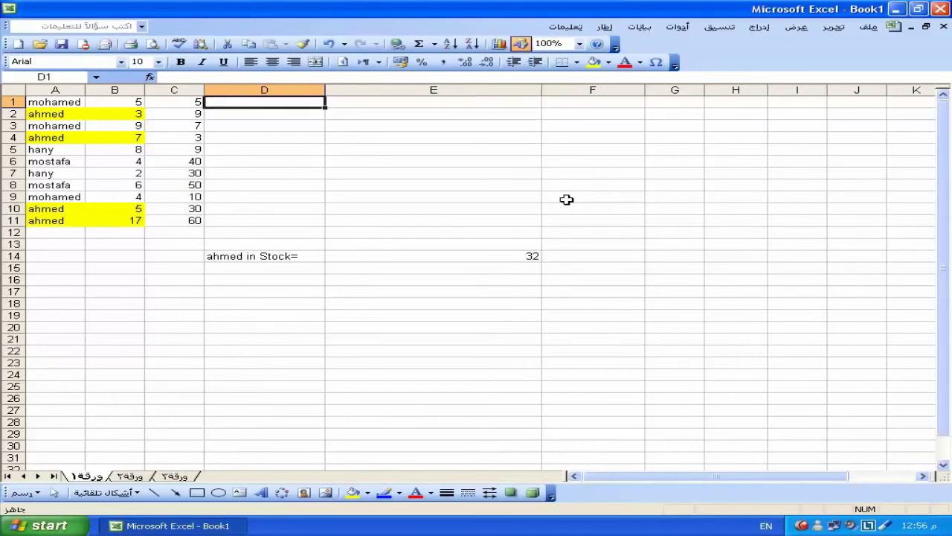
Write an exact-match VLOOKUP for 5 over B1:C11, returning column 2, in E13.
{"action": "type", "text": "="}
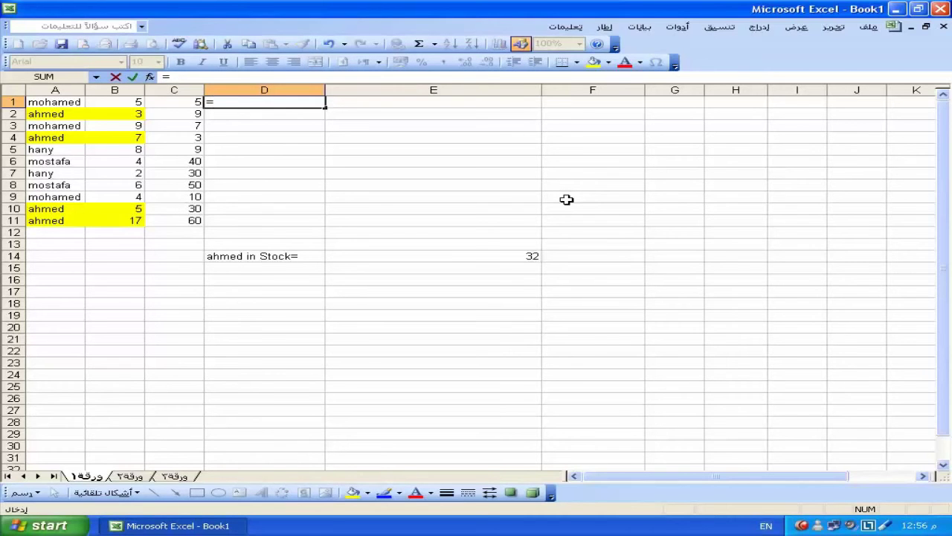
{"action": "key", "text": "Escape"}
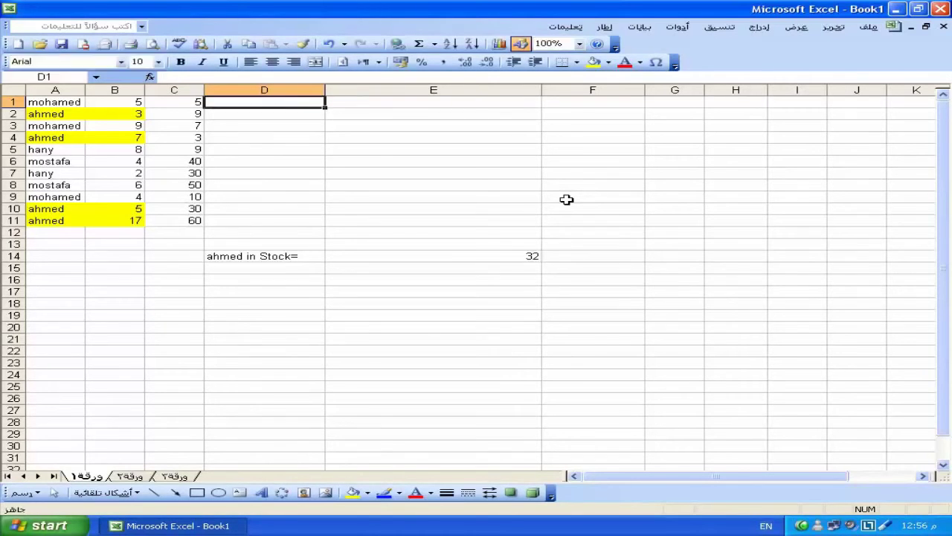
{"action": "left_click", "coordinate": [373, 243]}
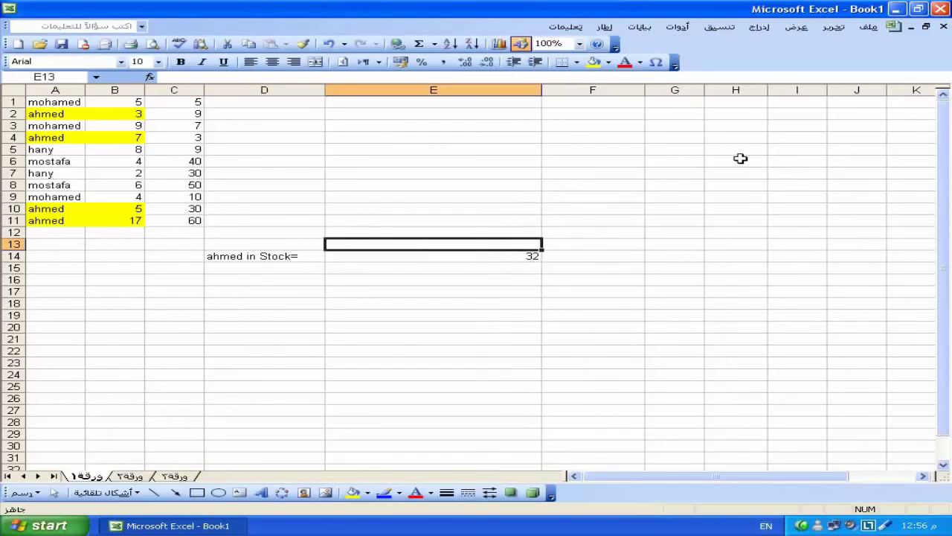
{"action": "type", "text": "="}
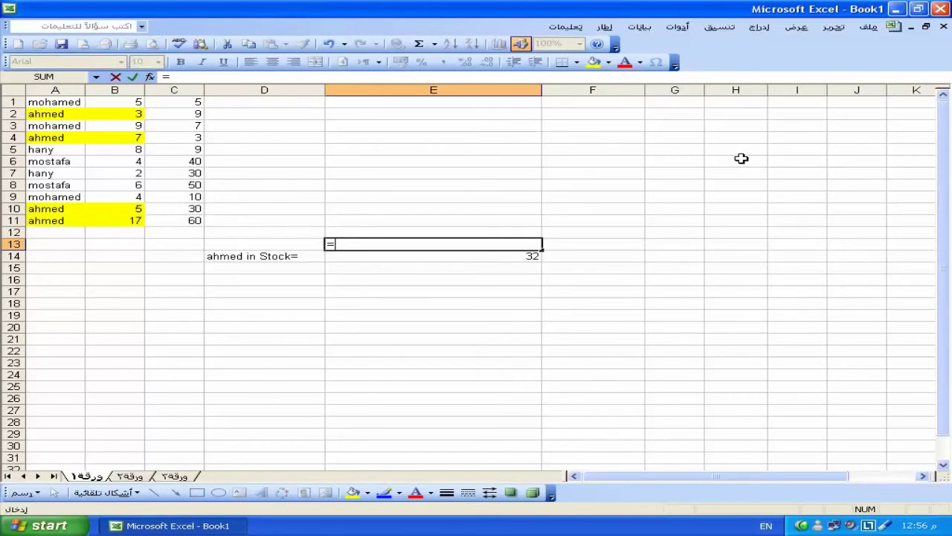
{"action": "type", "text": "vlookup("}
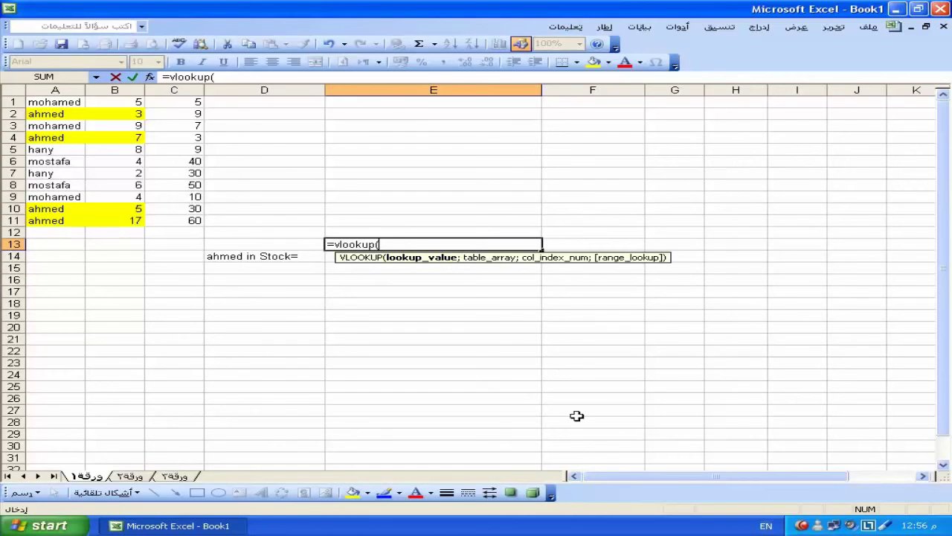
{"action": "type", "text": "5"}
{"action": "type", "text": ";"}
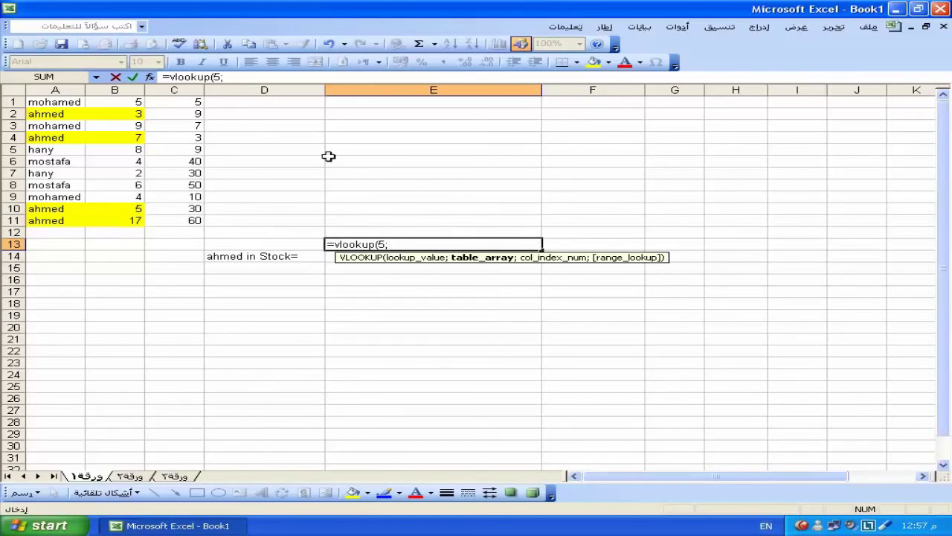
{"action": "left_click_drag", "start_coordinate": [118, 101], "coordinate": [199, 221]}
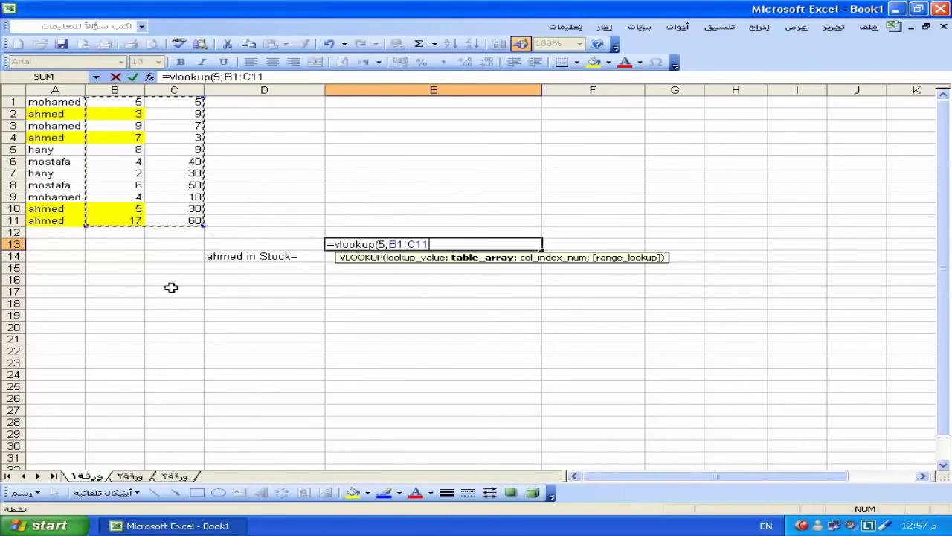
{"action": "type", "text": ";2"}
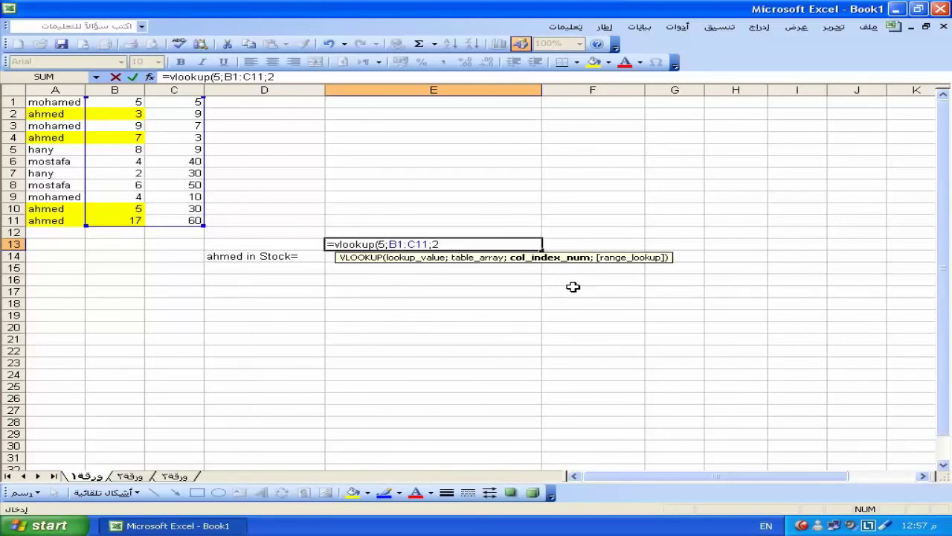
{"action": "type", "text": ";flase"}
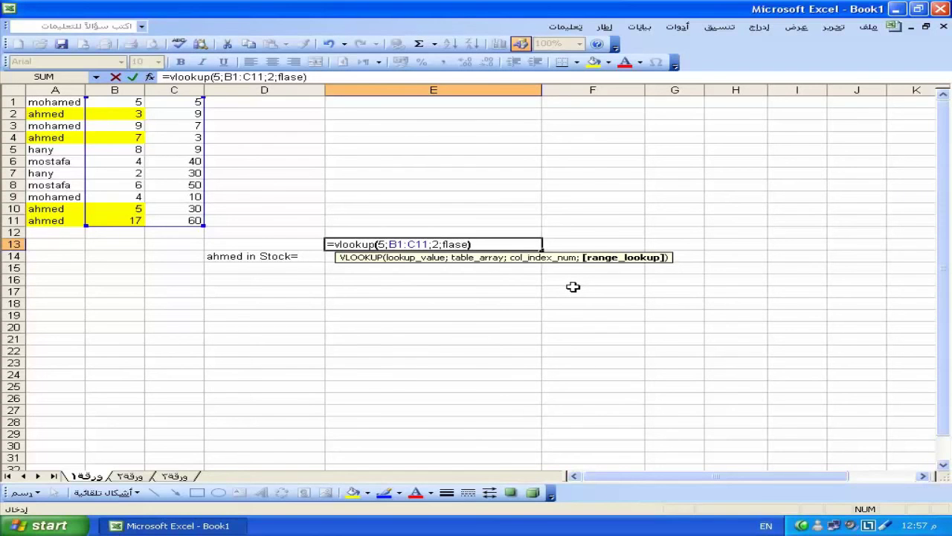
{"action": "key", "text": "Return"}
Correct the 'flase' typo so E13 reads =VLOOKUP(5;B1:C11;2;FALSE), returning 5.
{"action": "left_click", "coordinate": [469, 241]}
{"action": "double_click", "coordinate": [465, 241]}
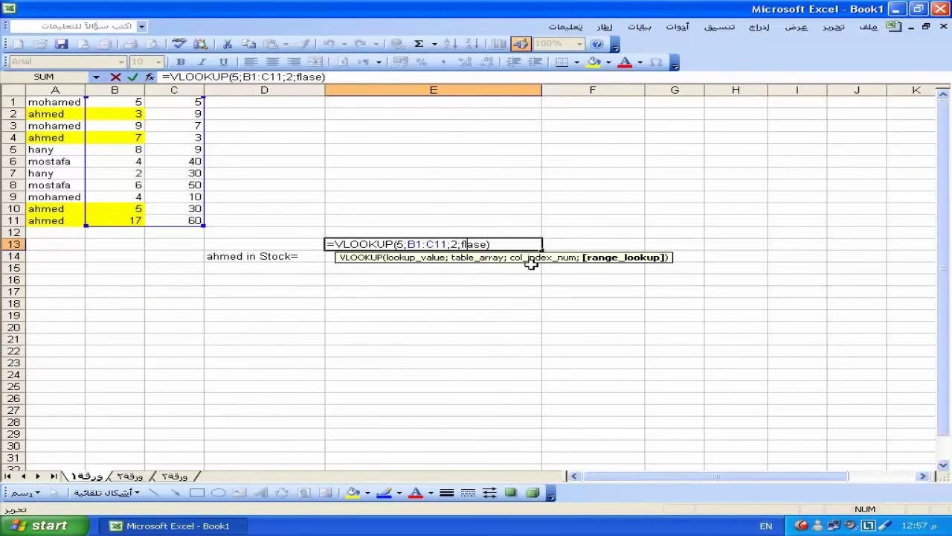
{"action": "key", "text": "BackSpace"}
{"action": "key", "text": "Right"}
{"action": "type", "text": "l"}
{"action": "key", "text": "Return"}
{"action": "left_click", "coordinate": [494, 246]}
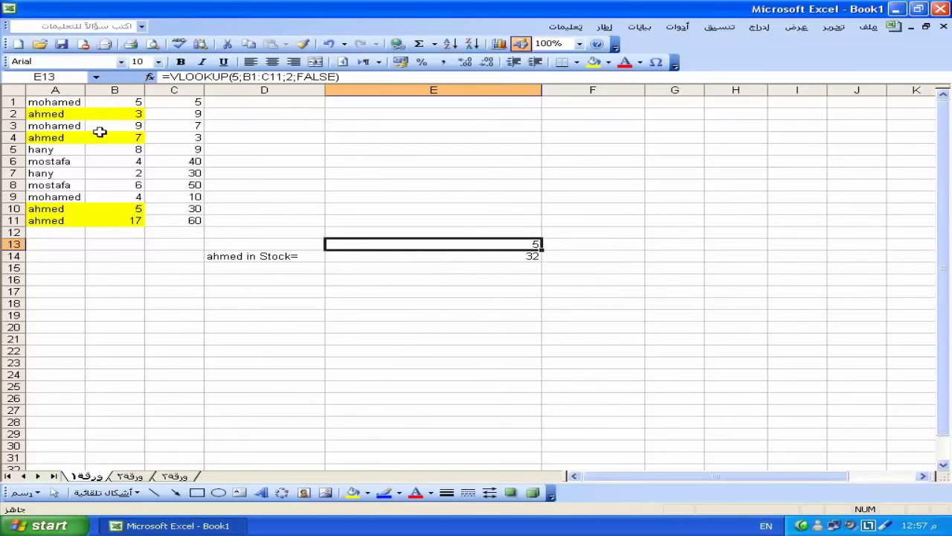
Change the value in C1 from 5 to 6.
{"action": "left_click", "coordinate": [195, 101]}
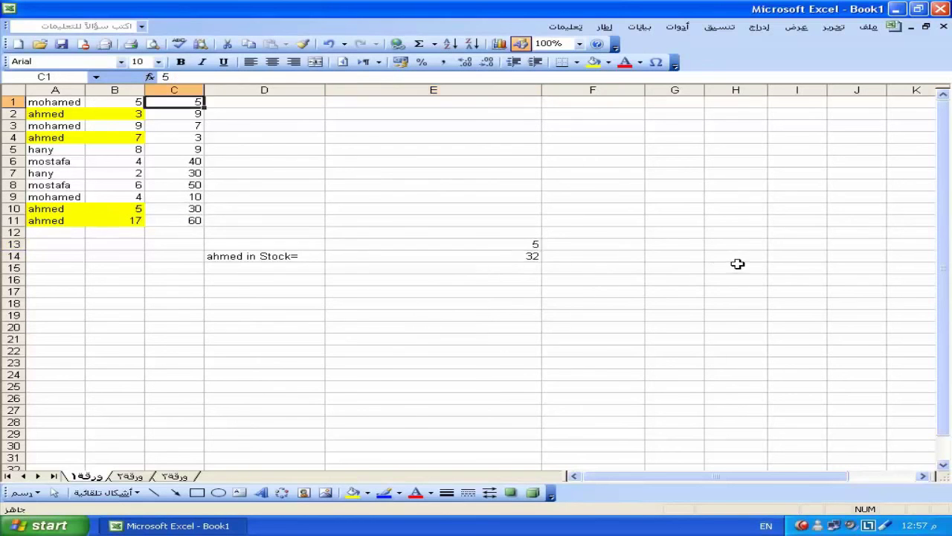
{"action": "type", "text": "6"}
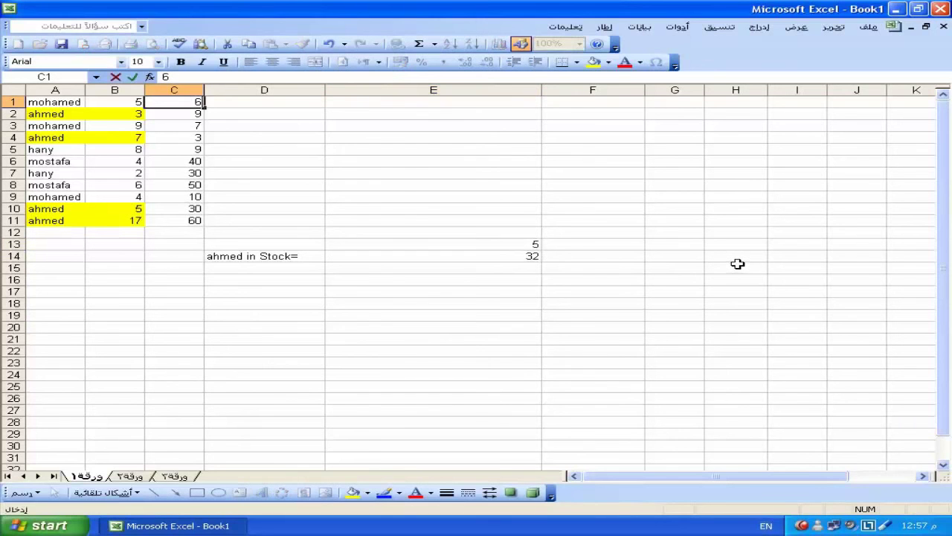
{"action": "key", "text": "Return"}
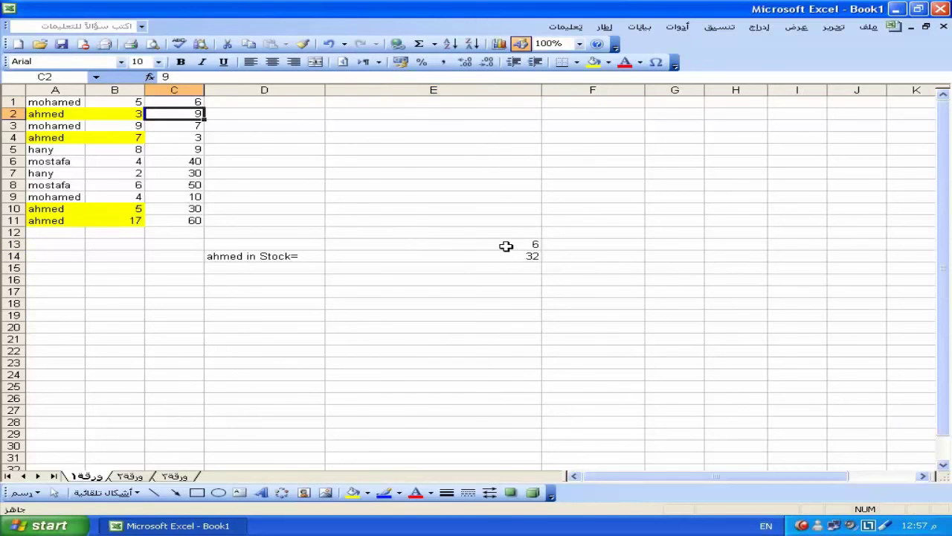